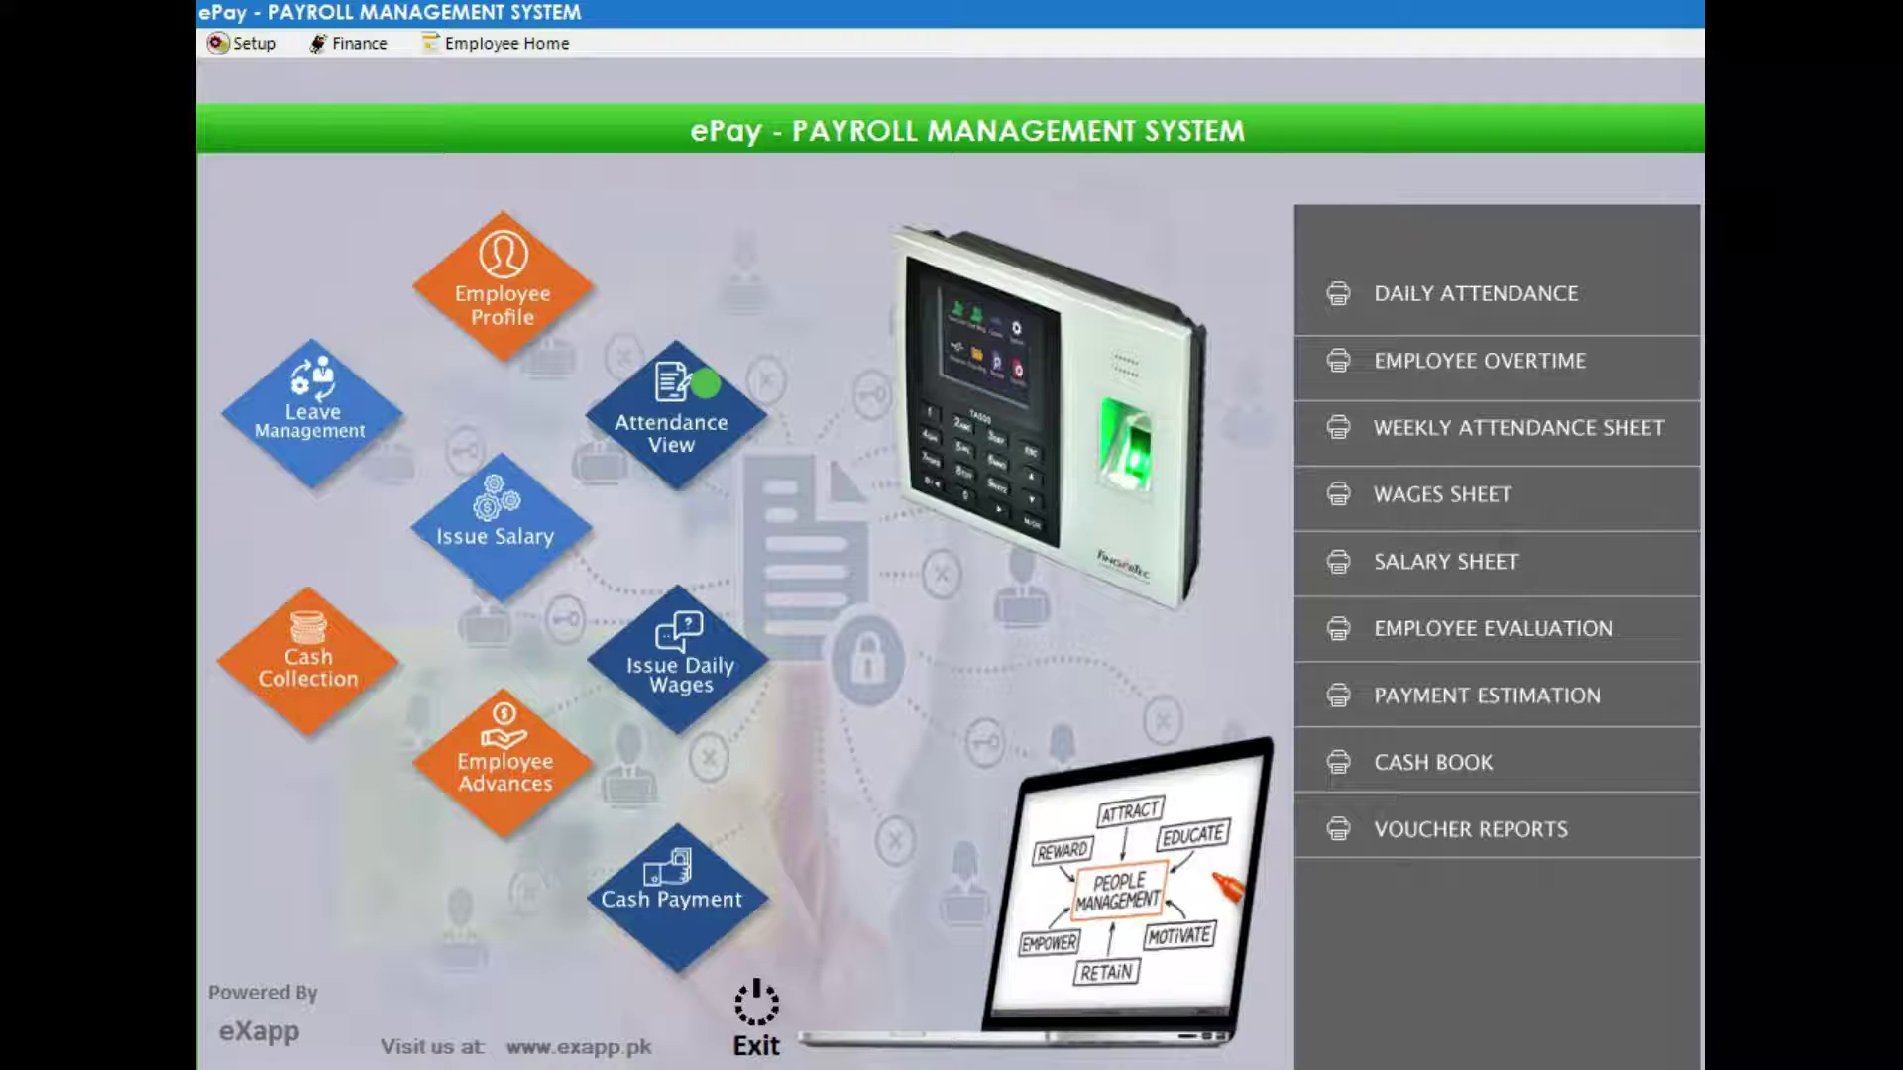
- Open the employee attendance view to check the device connection, and close it again
{"action": "left_click", "coordinate": [706, 384]}
{"action": "key", "text": "Return"}
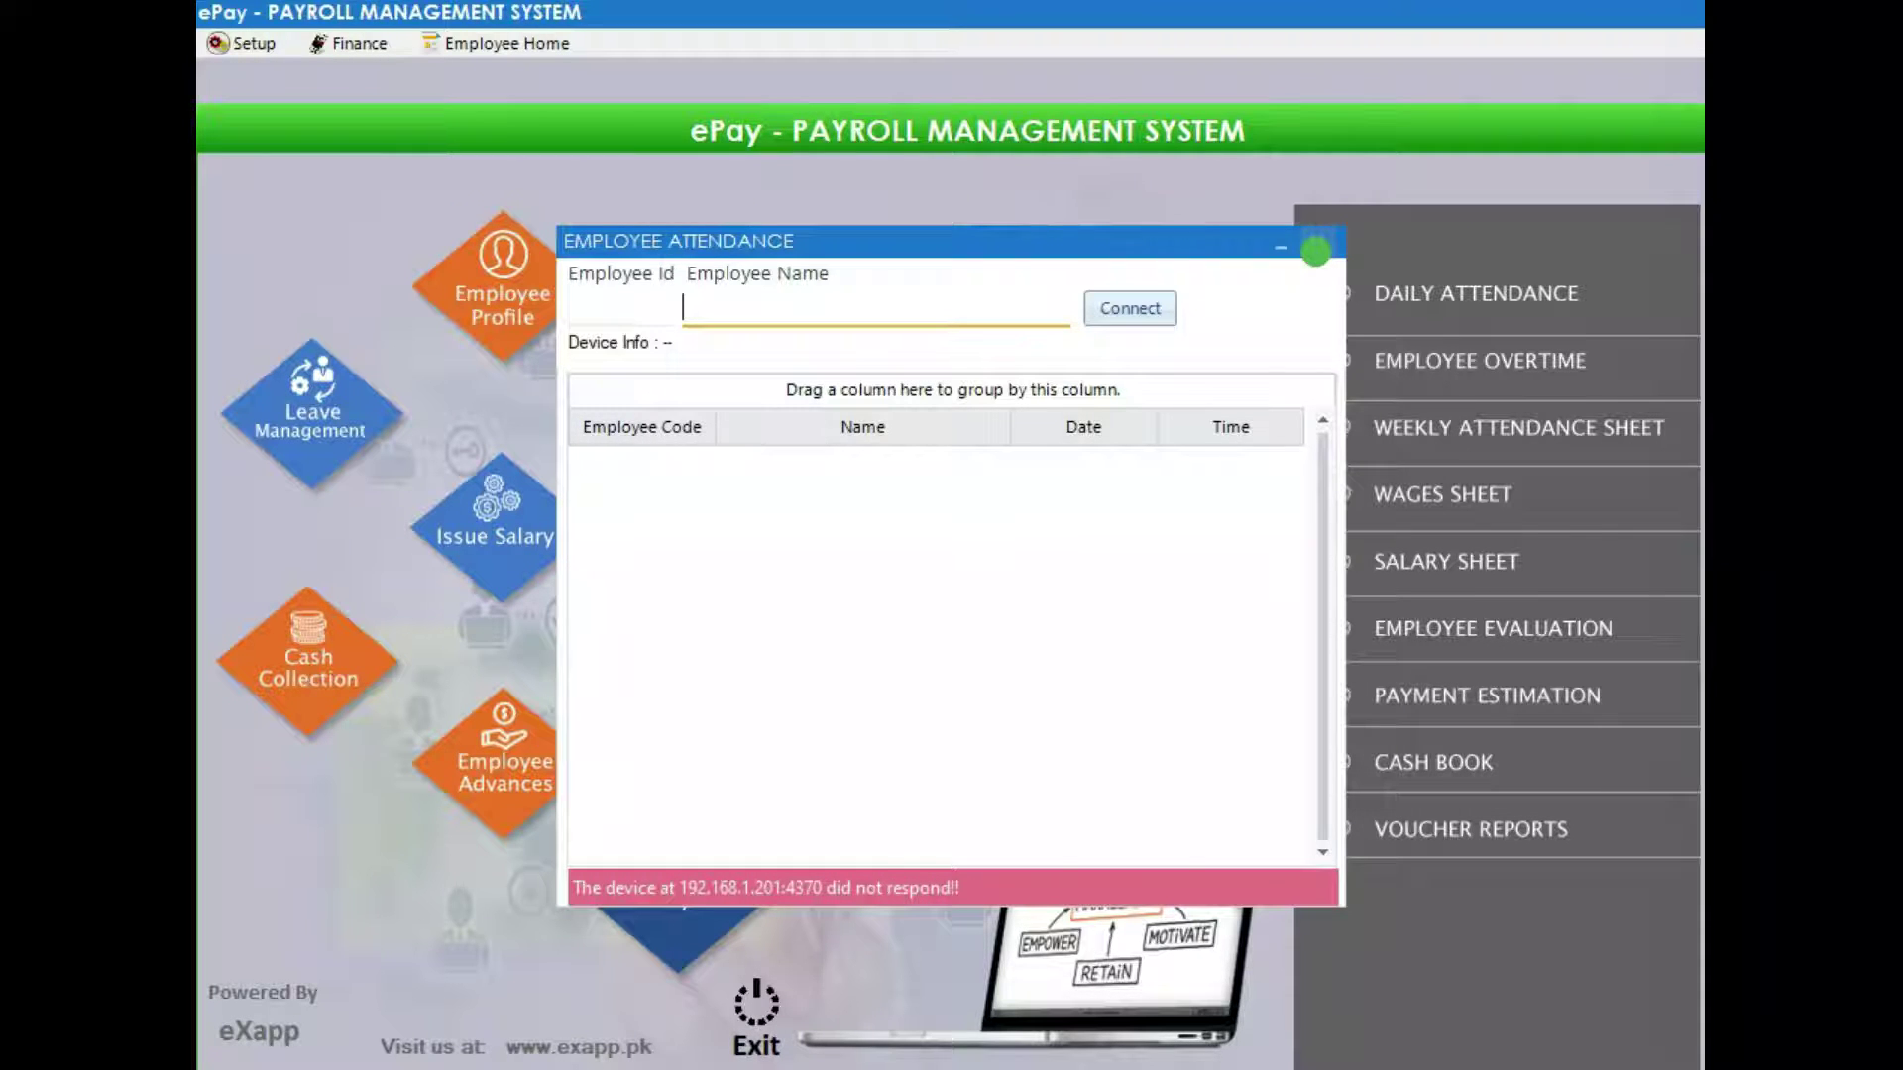
{"action": "left_click", "coordinate": [1315, 251]}
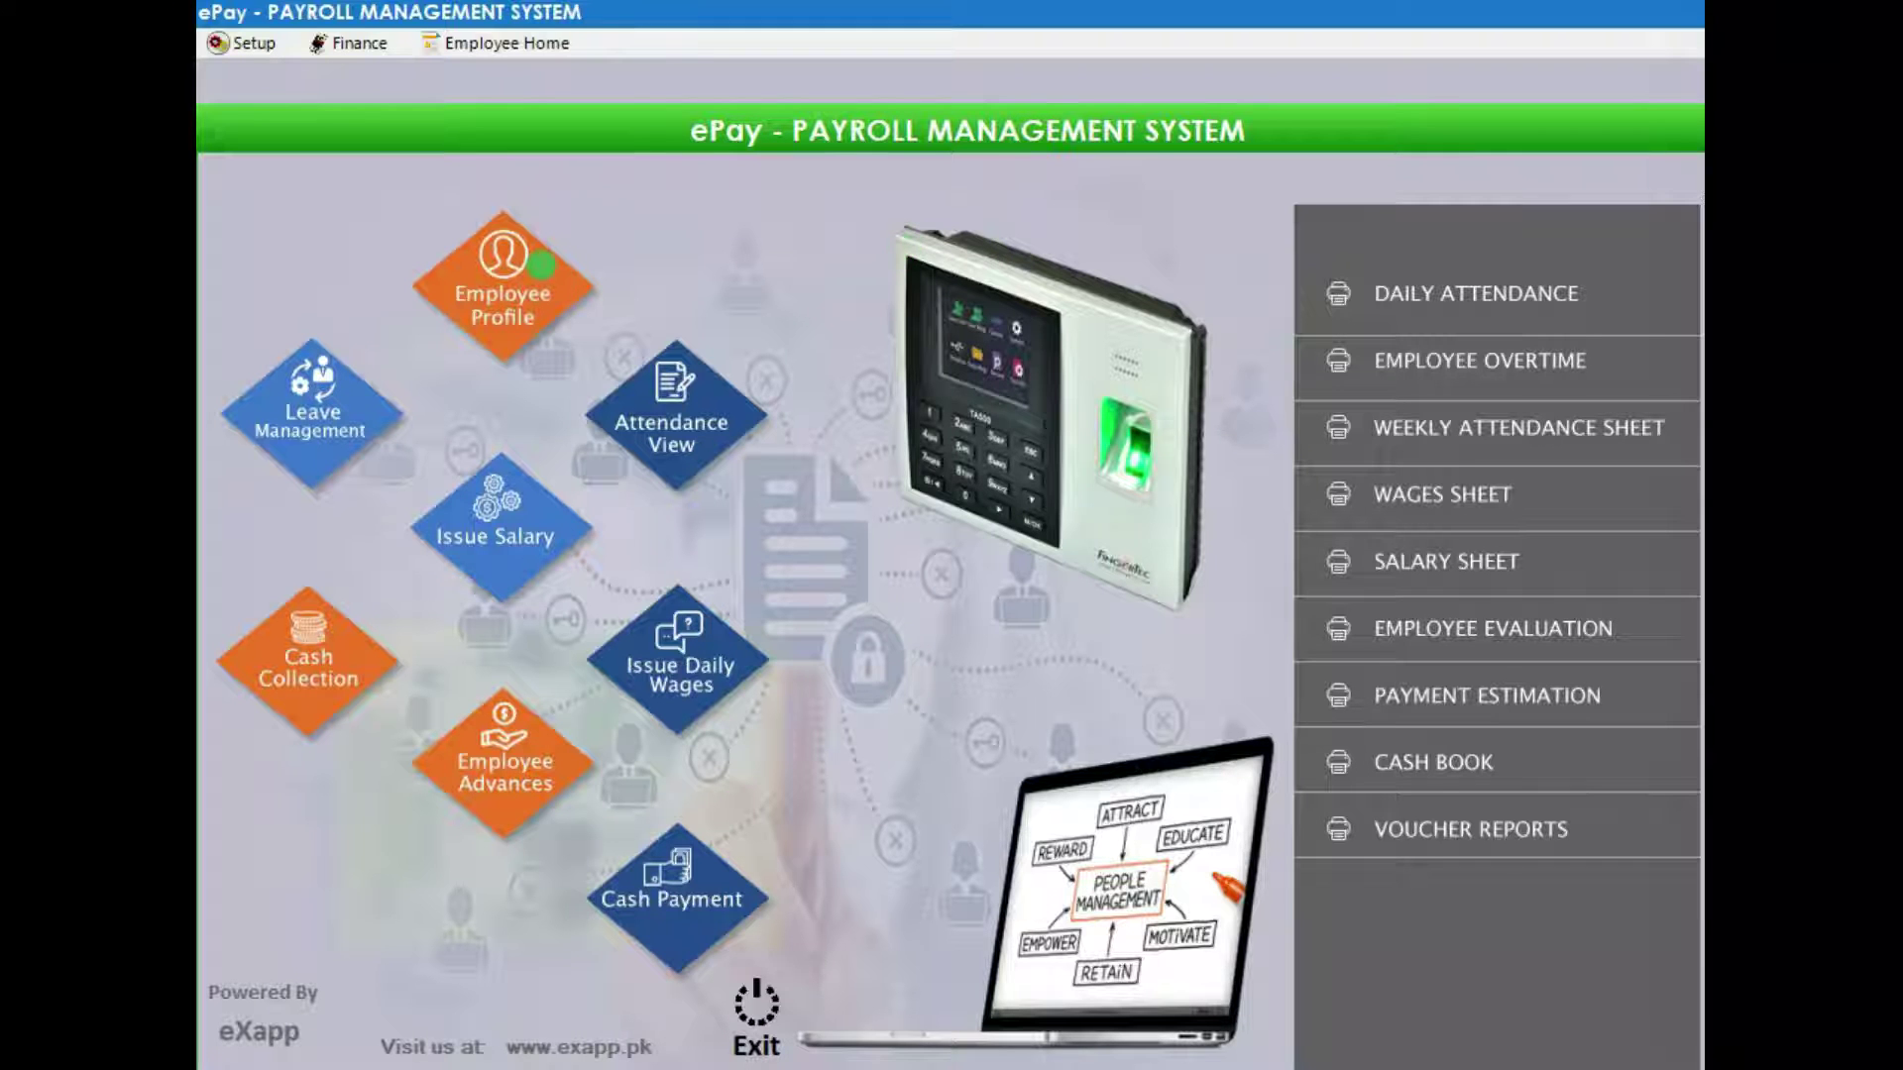
- Open the employee profiles and load an existing employee's record by entering the employee ID
{"action": "left_click", "coordinate": [541, 264]}
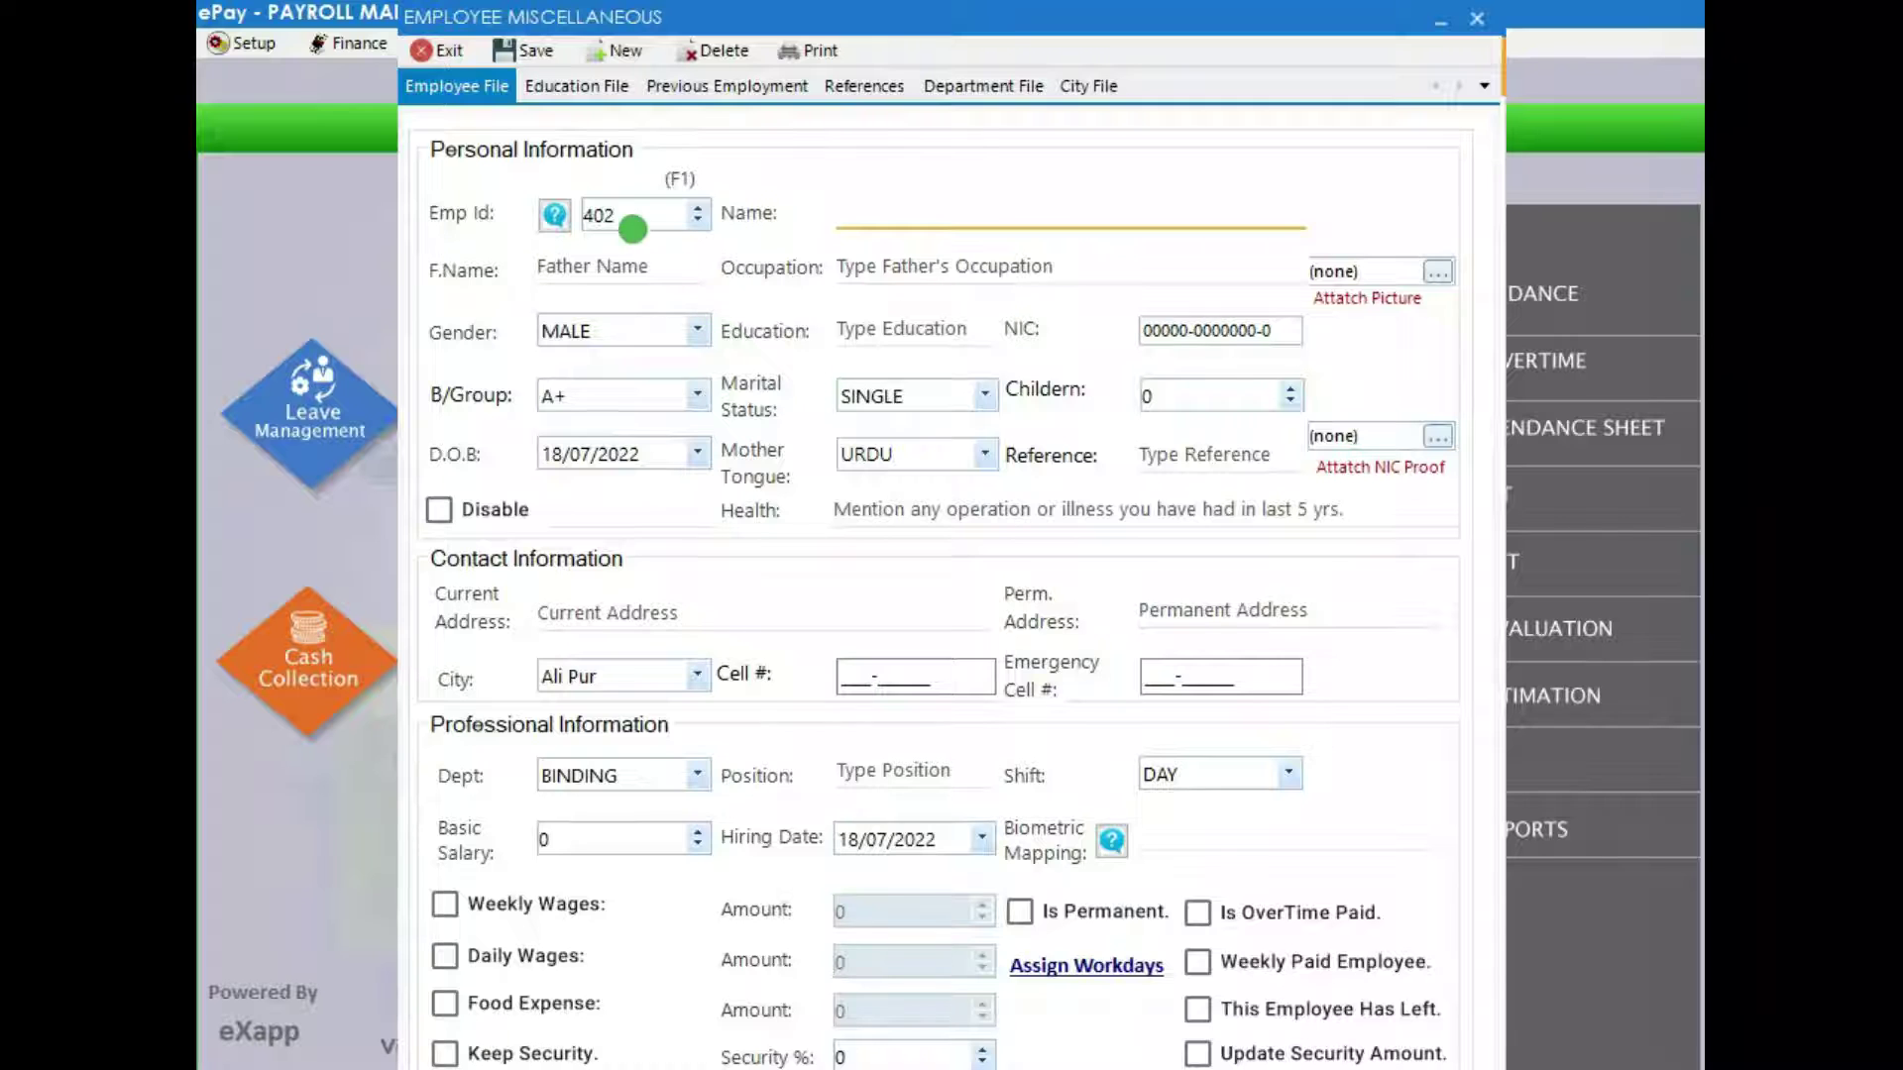
{"action": "left_click", "coordinate": [628, 217]}
{"action": "key", "text": "BackSpace"}
{"action": "type", "text": "1"}
{"action": "key", "text": "Return"}
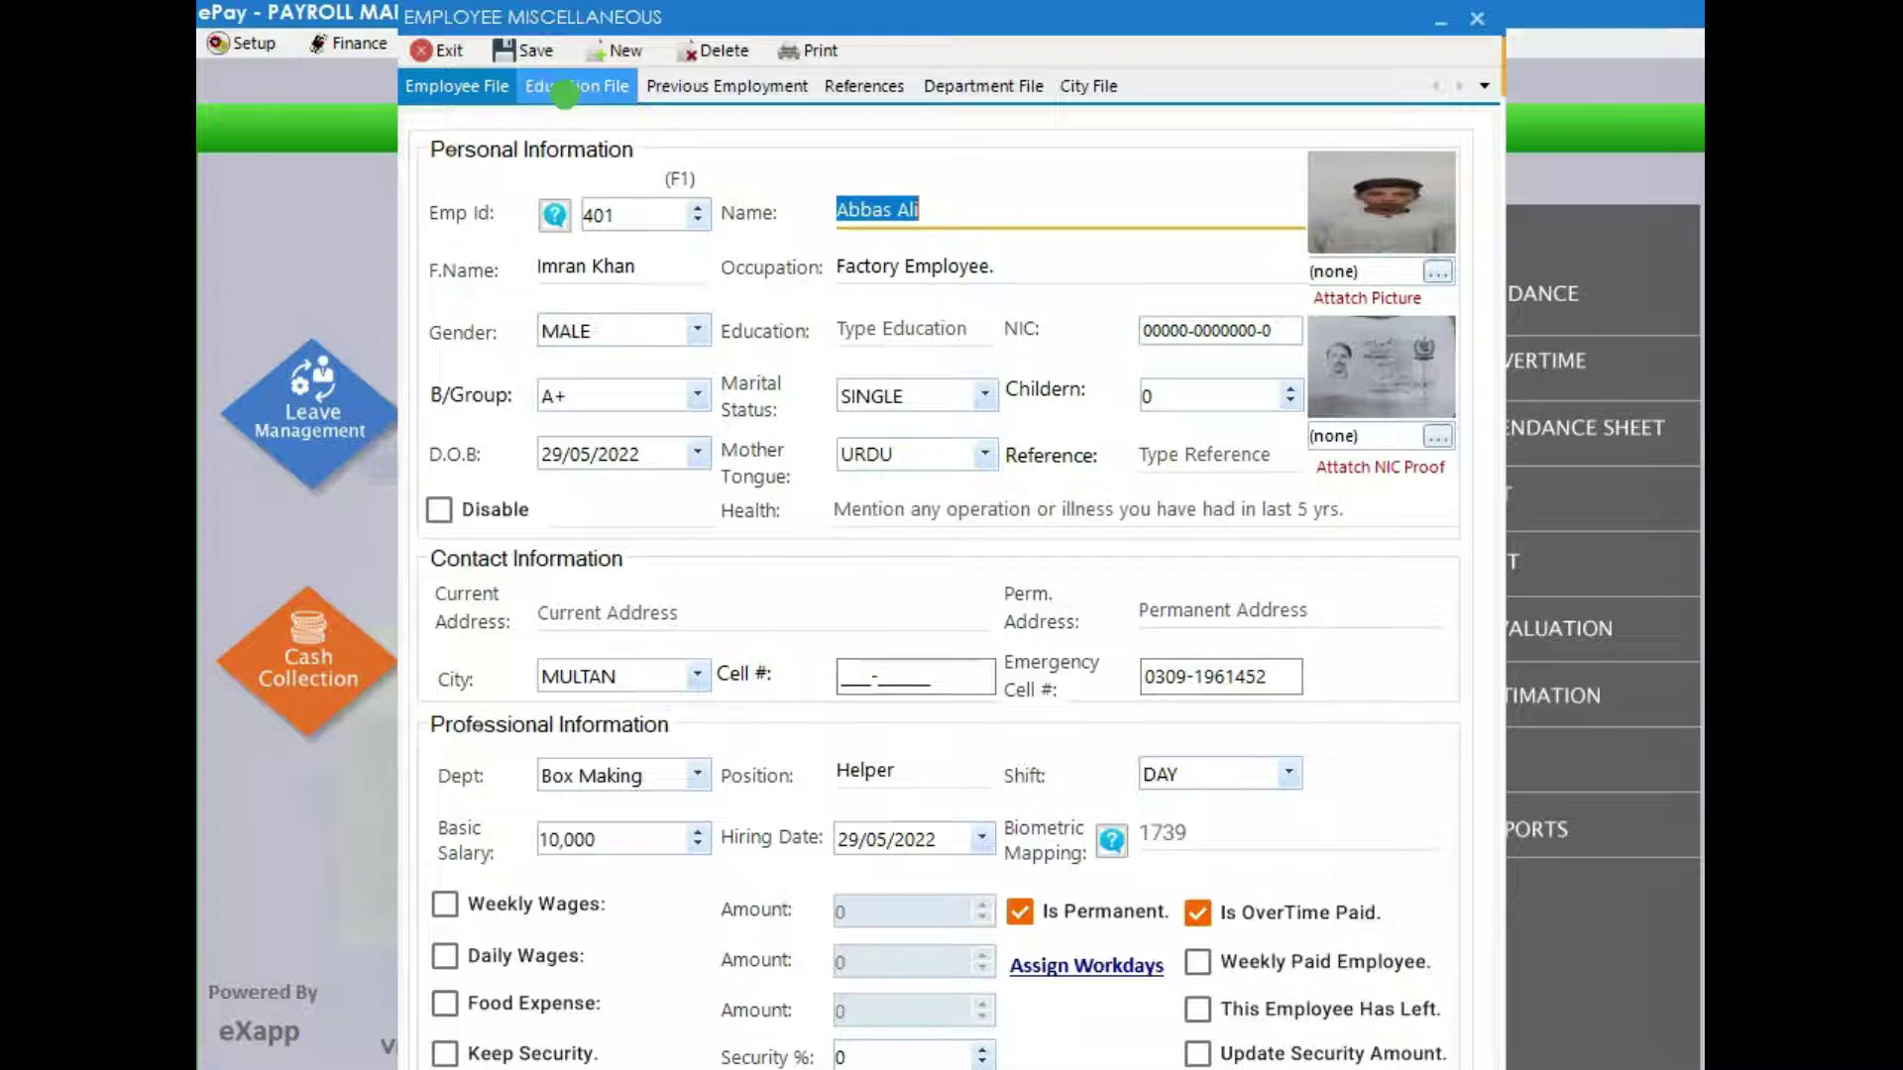
- Look through the loaded employee's education, previous employment and references records
{"action": "left_click", "coordinate": [564, 94]}
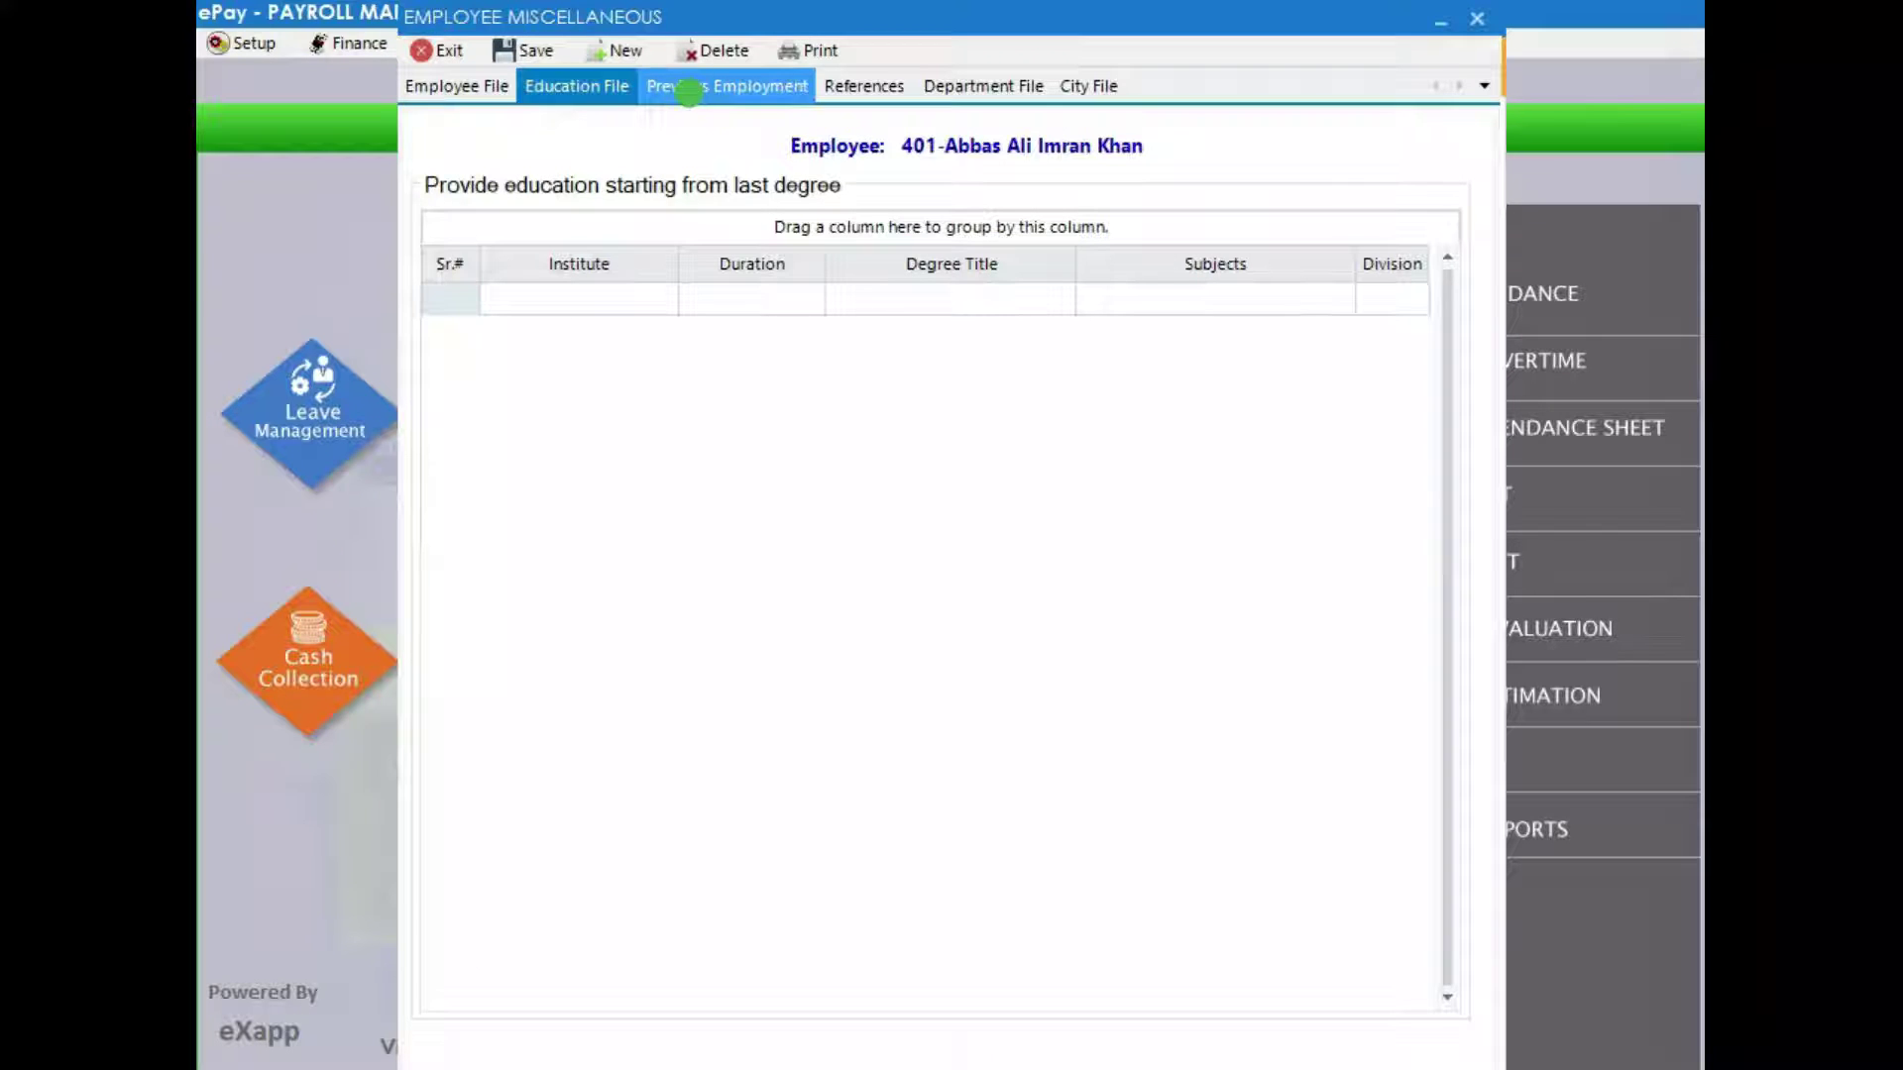
{"action": "left_click", "coordinate": [714, 92]}
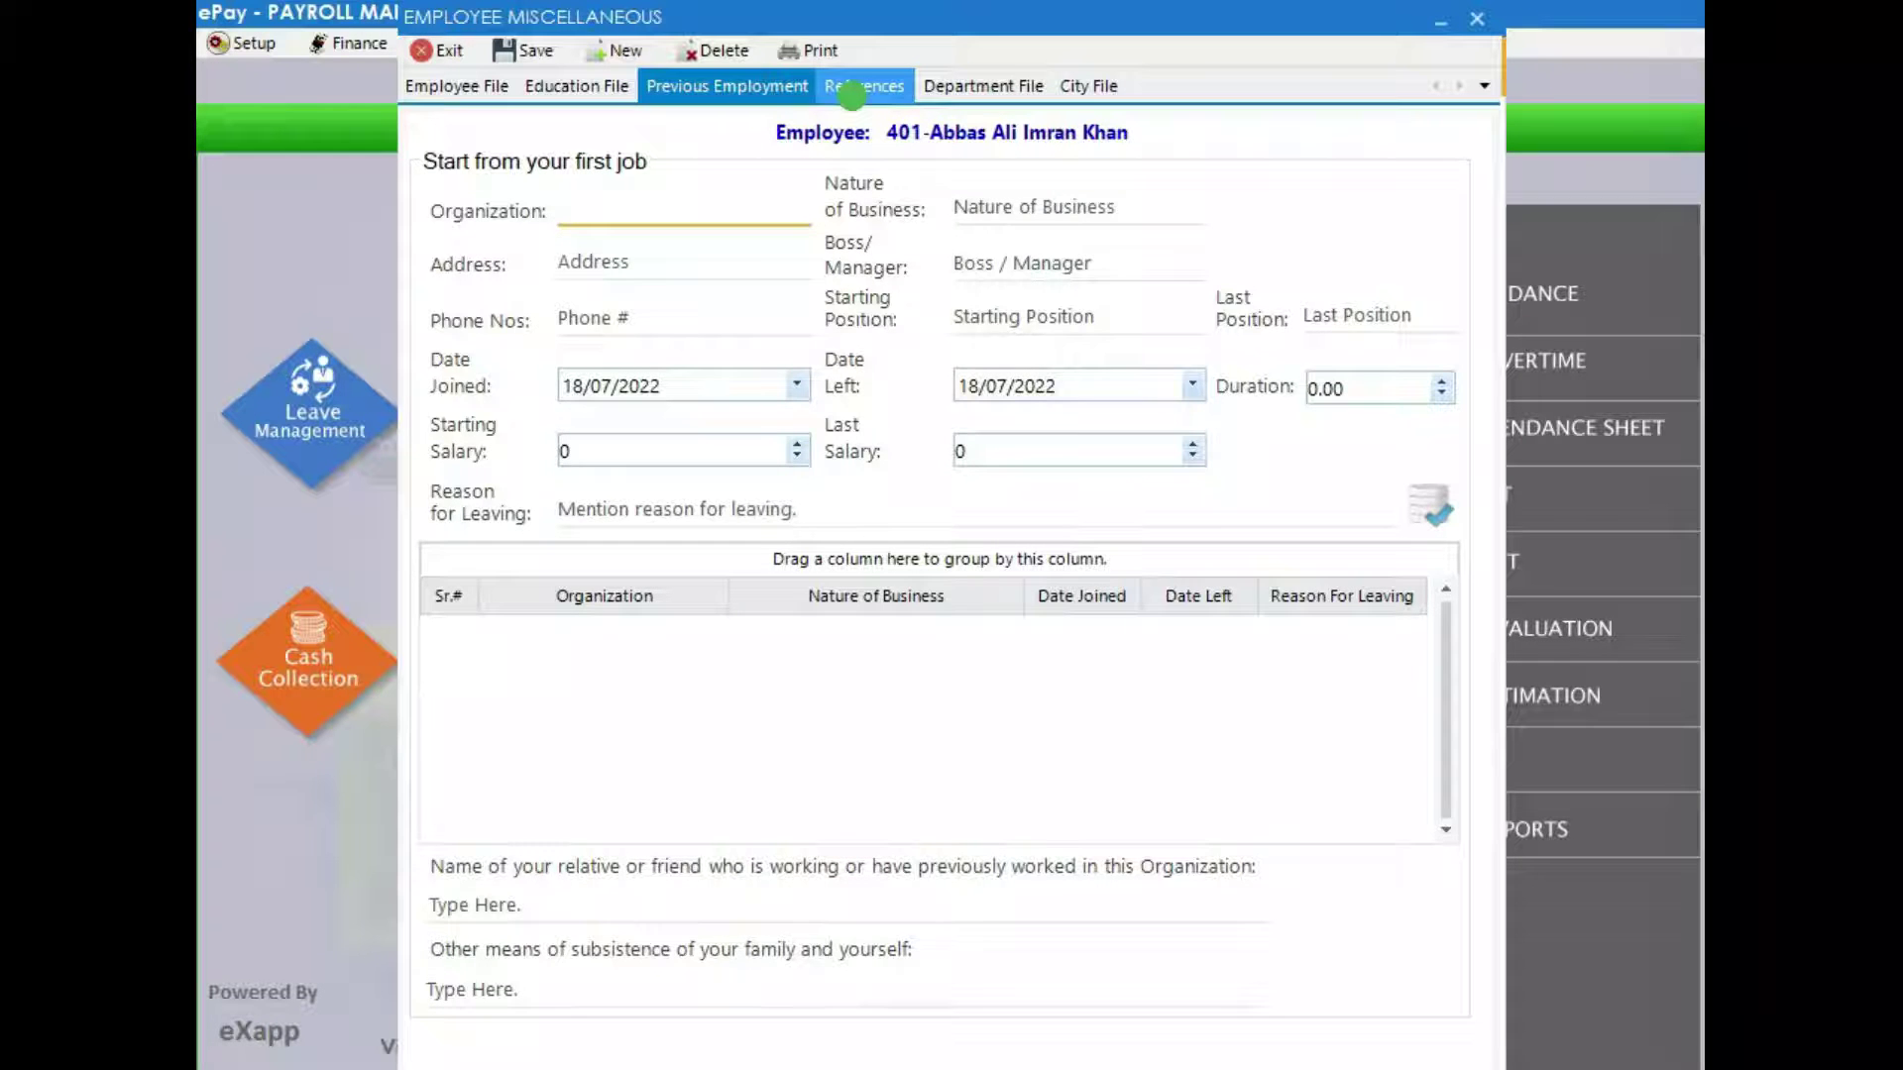
{"action": "left_click", "coordinate": [858, 95]}
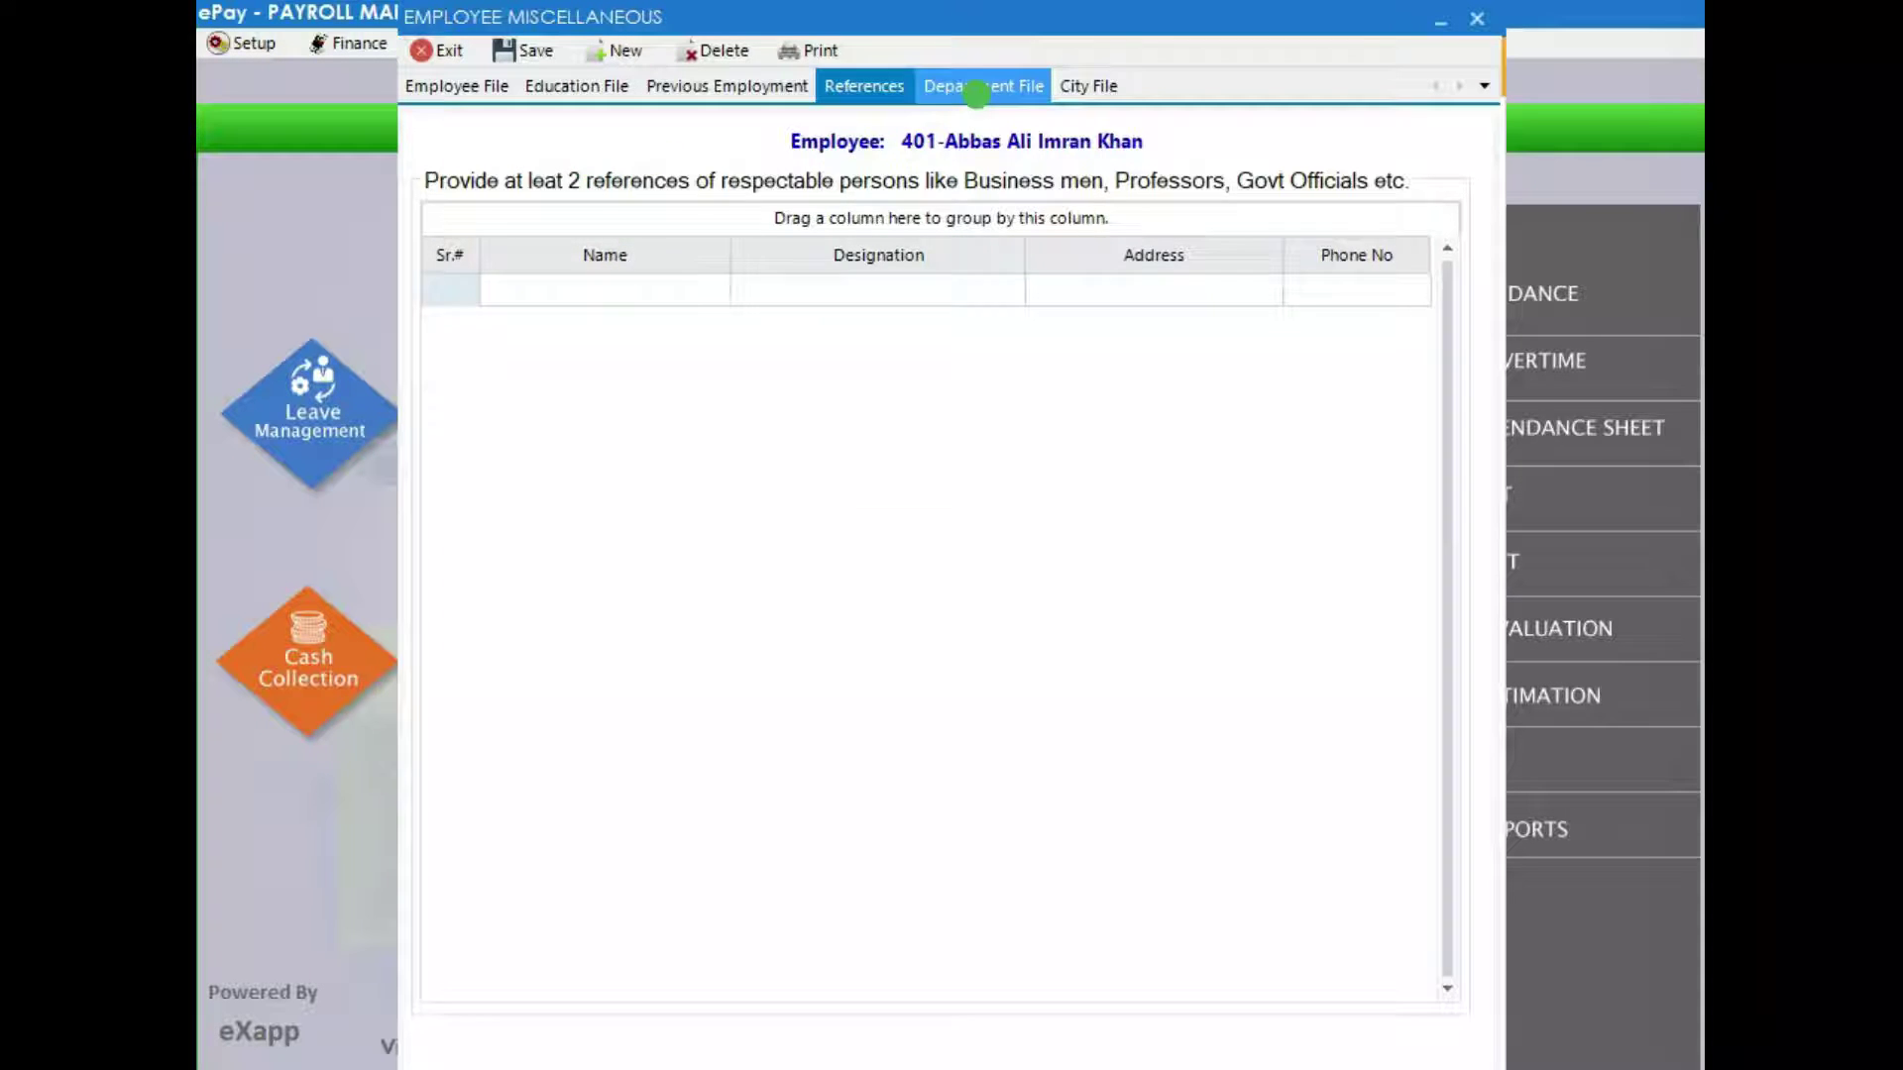
- Look up the Carton Filling department through the department search and load its record, and leave the employee profile
{"action": "left_click", "coordinate": [976, 95]}
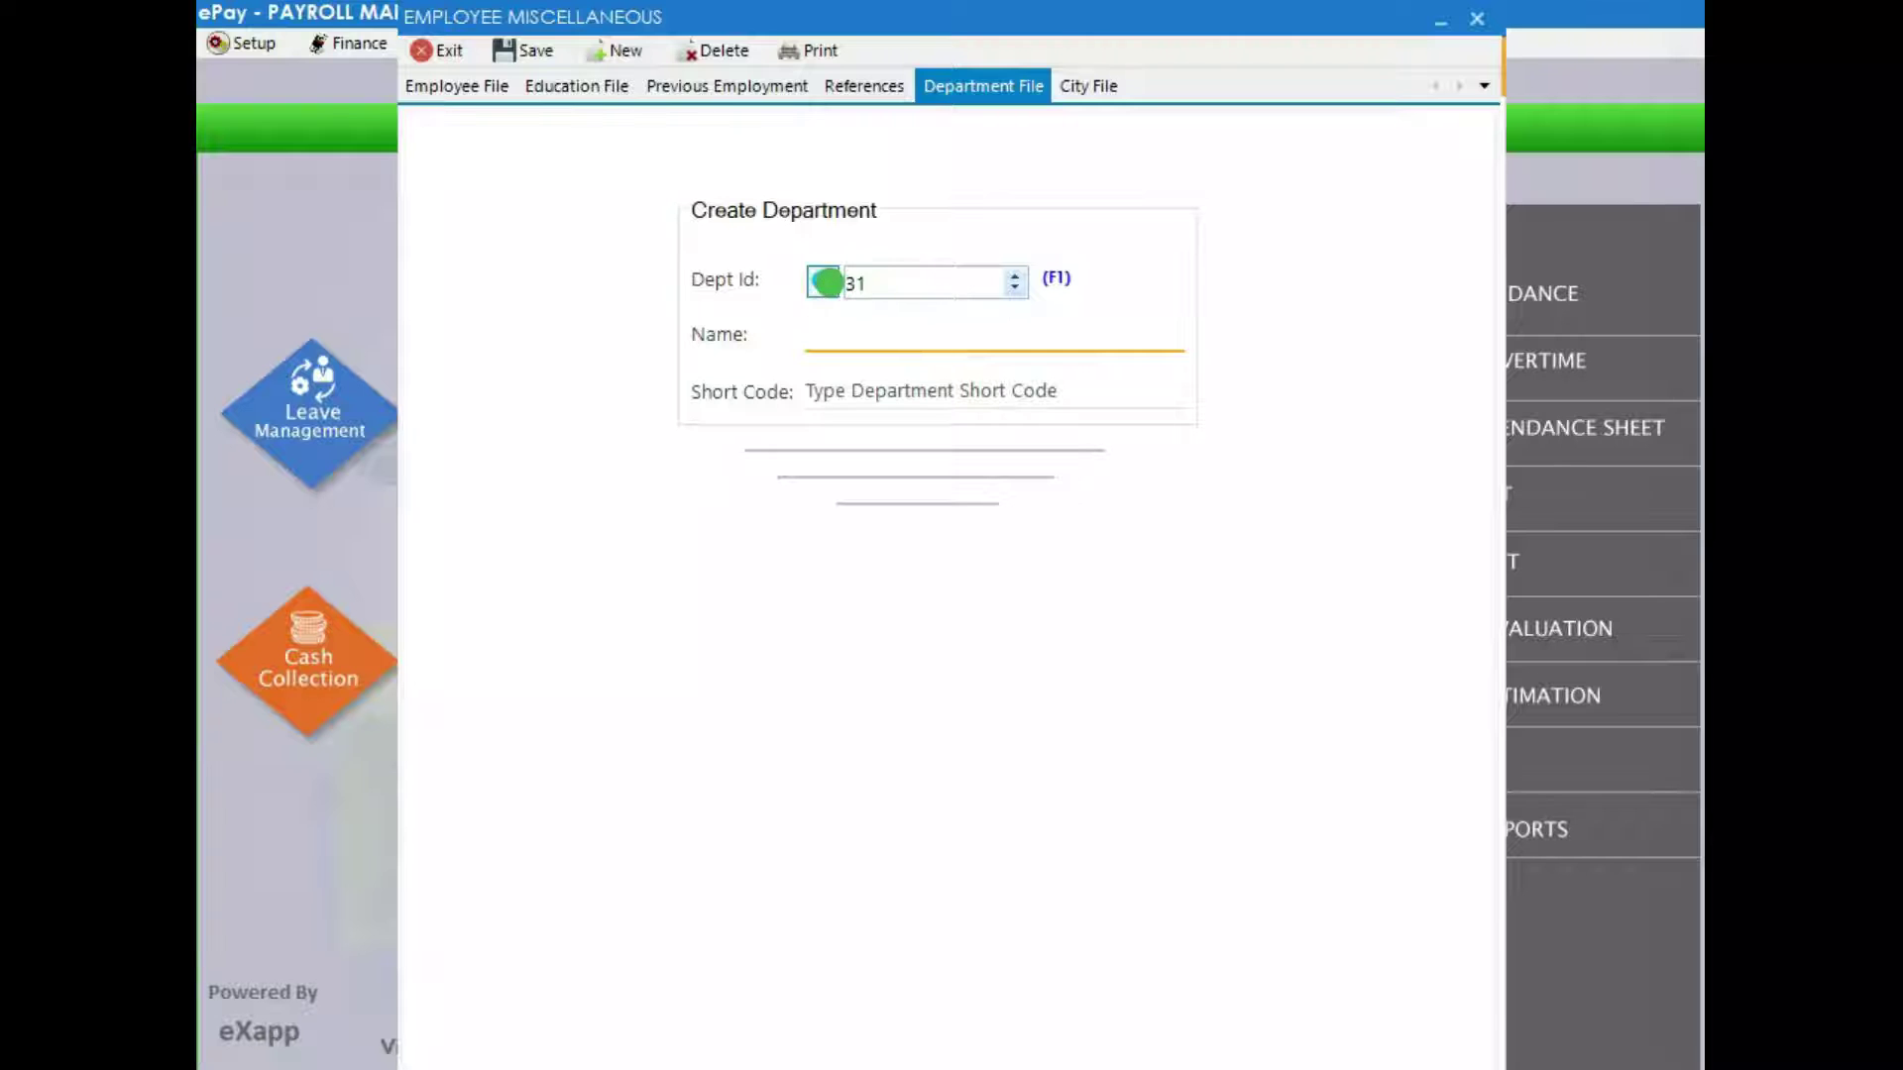
{"action": "left_click", "coordinate": [905, 283]}
{"action": "left_click", "coordinate": [821, 281]}
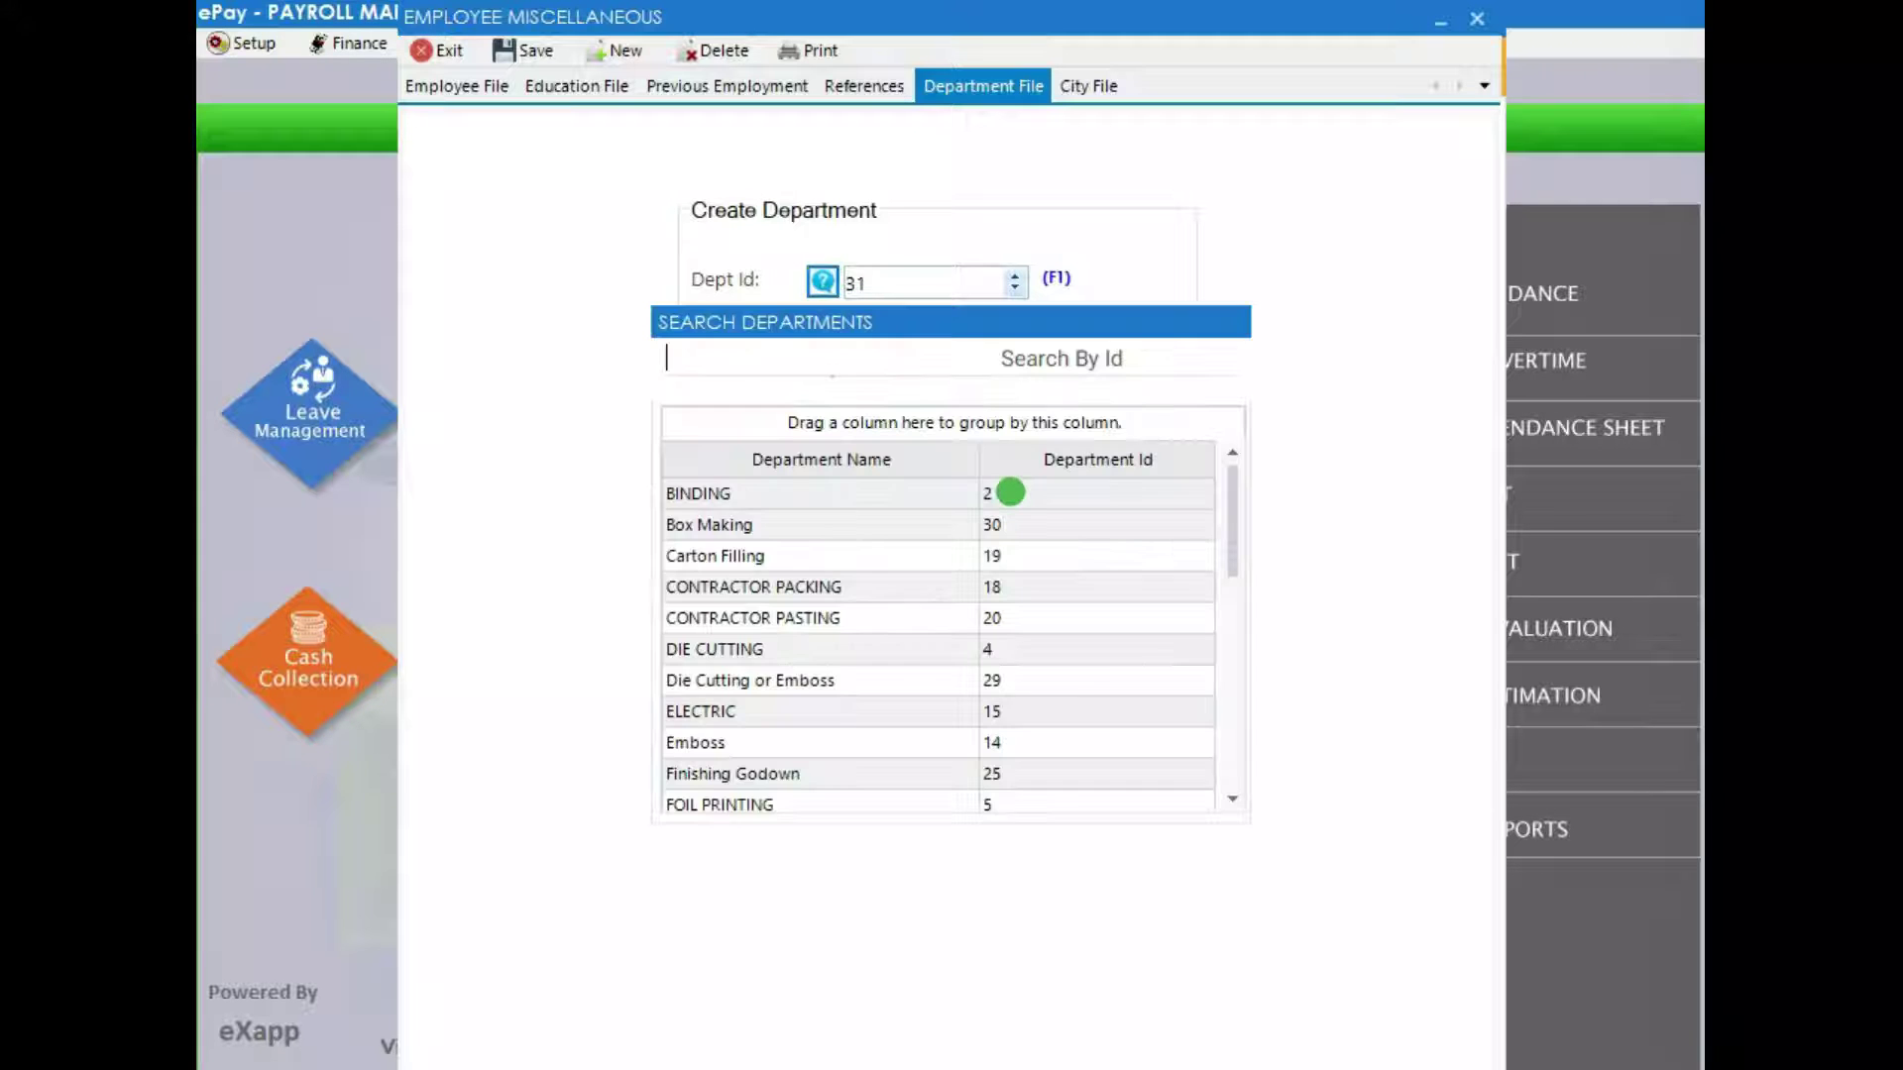
{"action": "key", "text": "Down"}
{"action": "key", "text": "Down"}
{"action": "key", "text": "Down"}
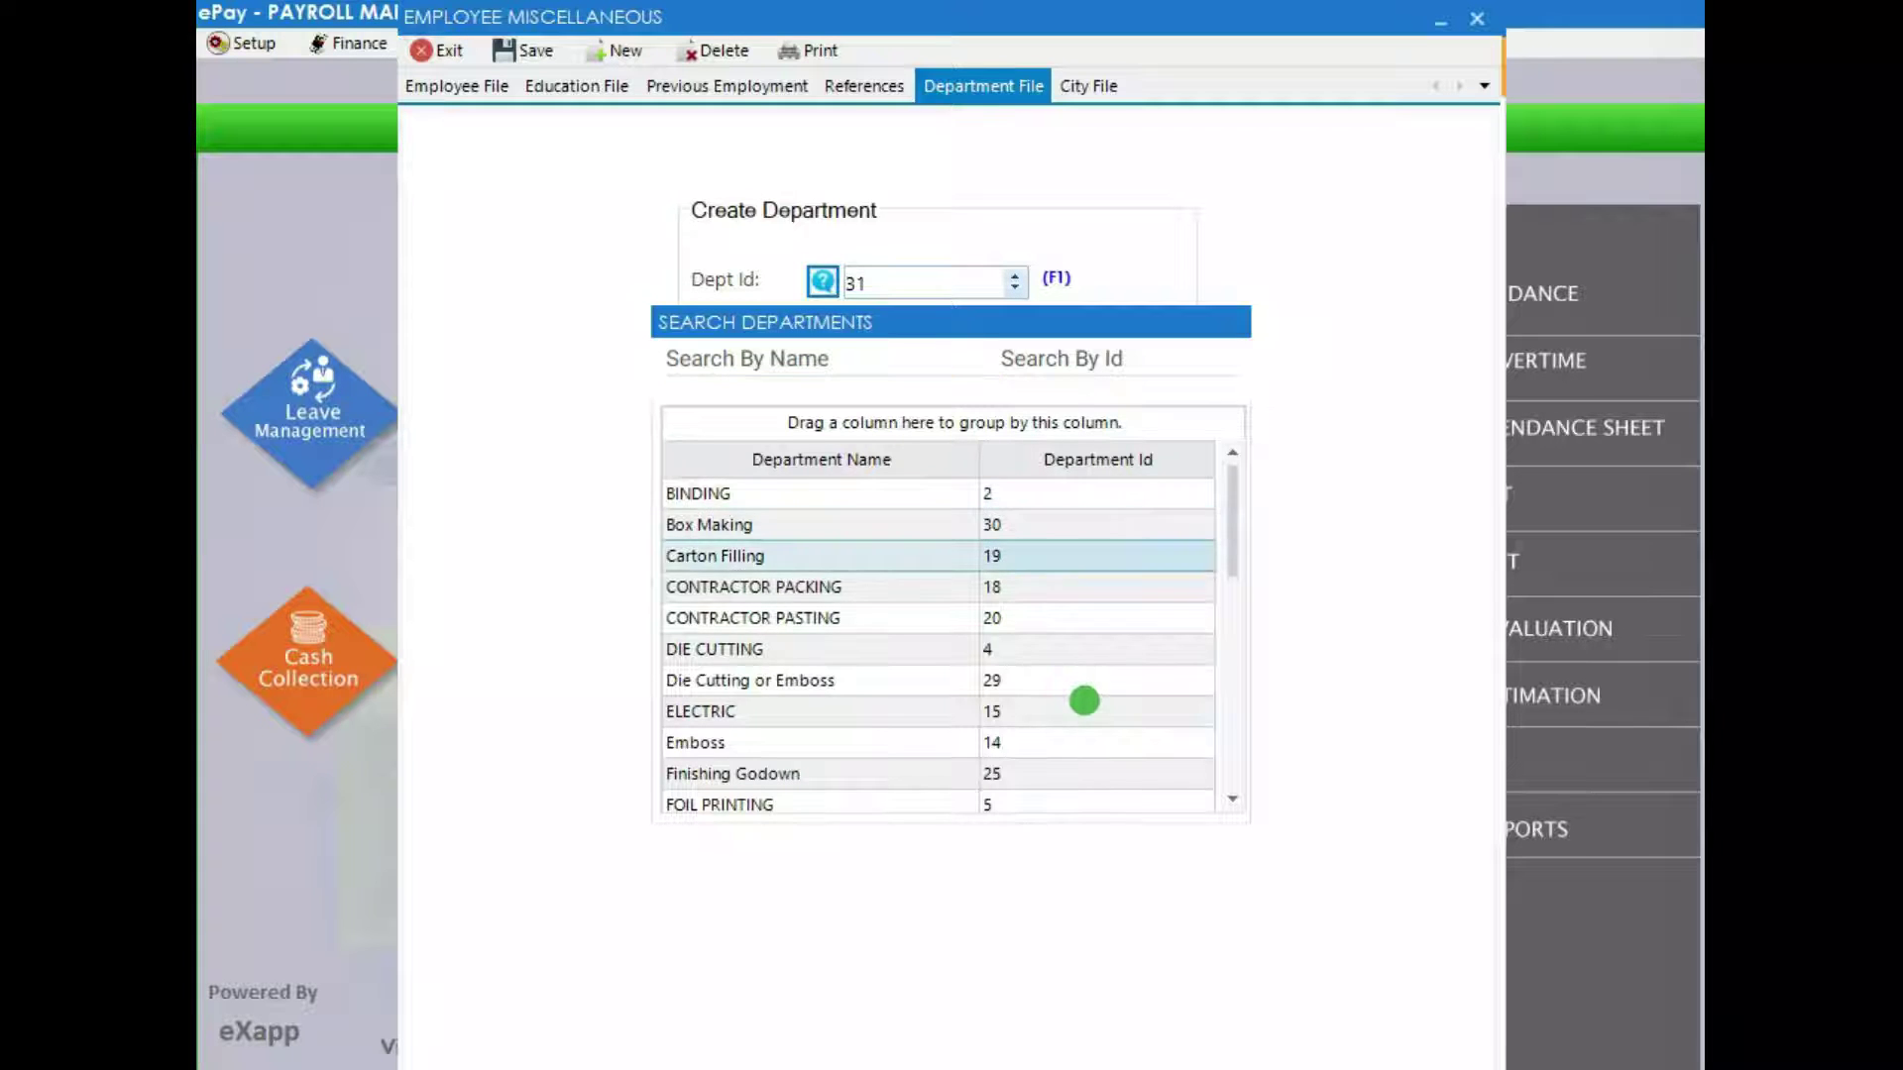
{"action": "key", "text": "Return"}
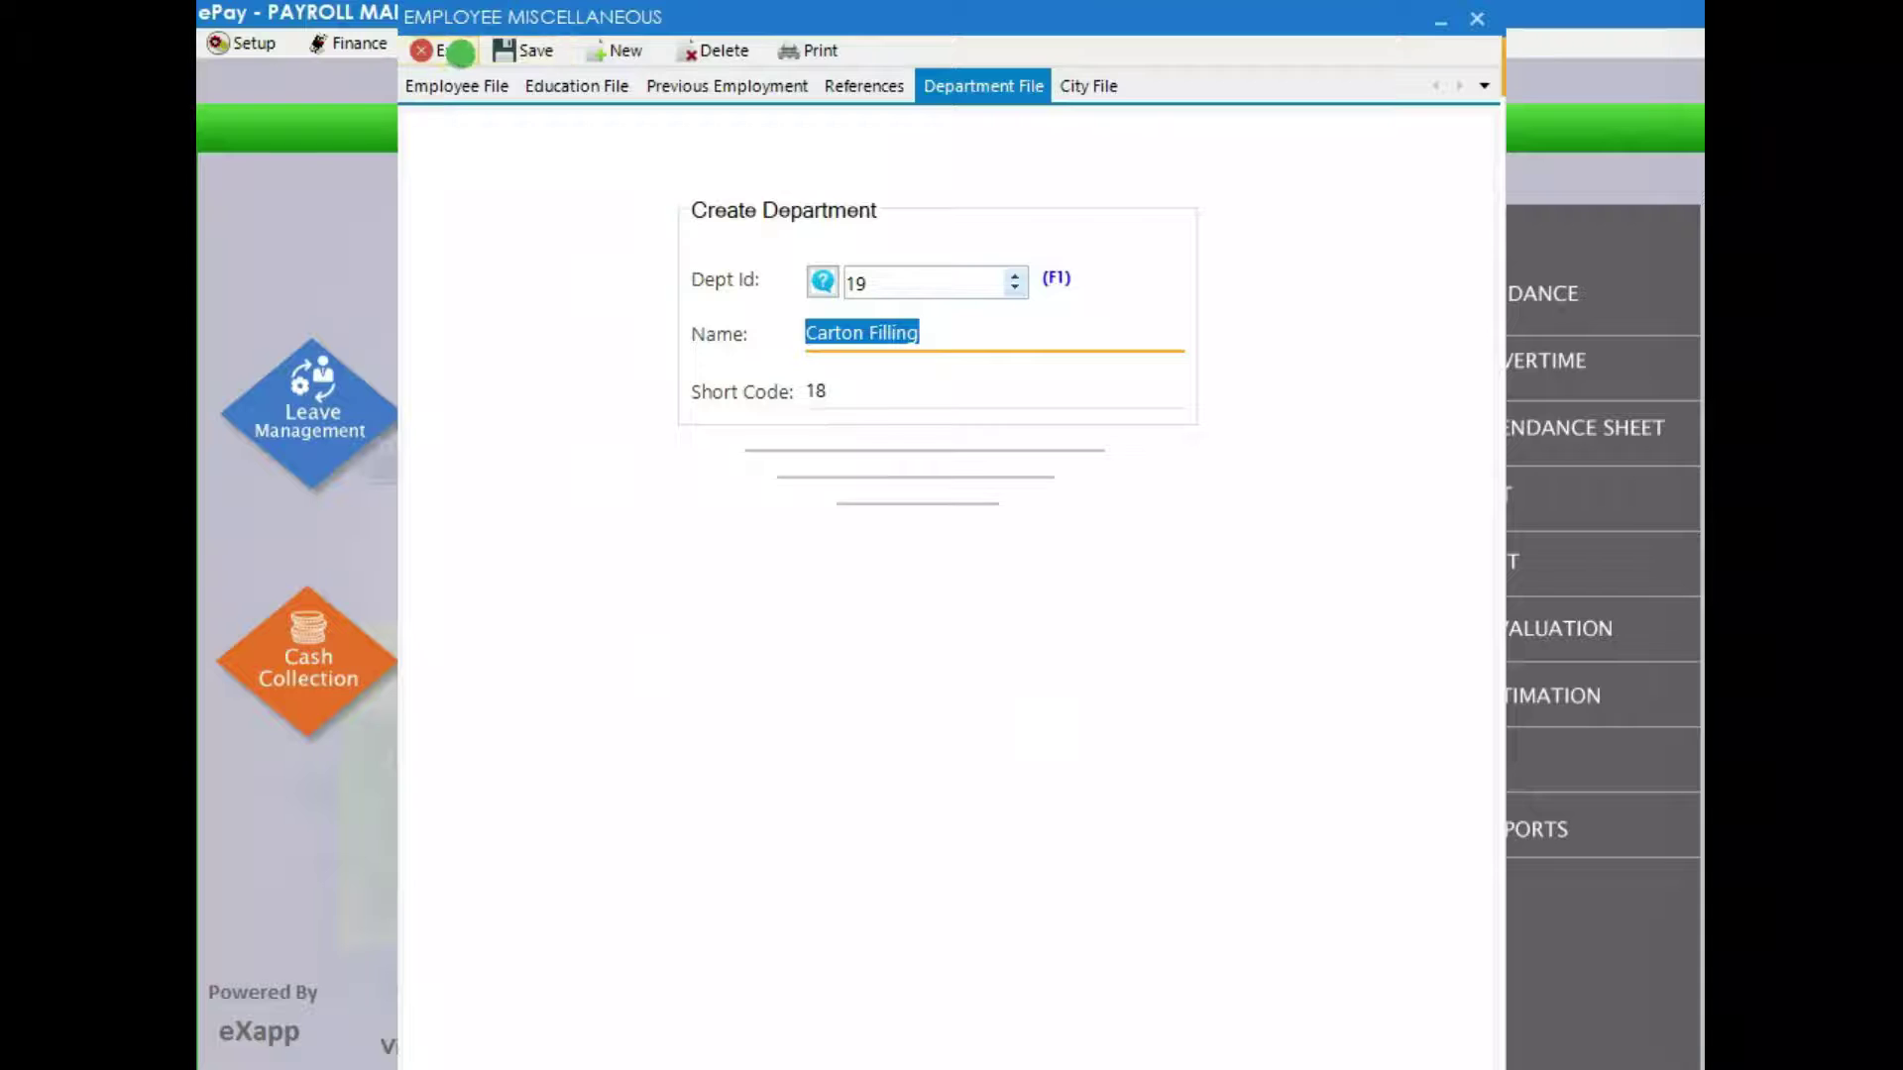
{"action": "left_click", "coordinate": [448, 51]}
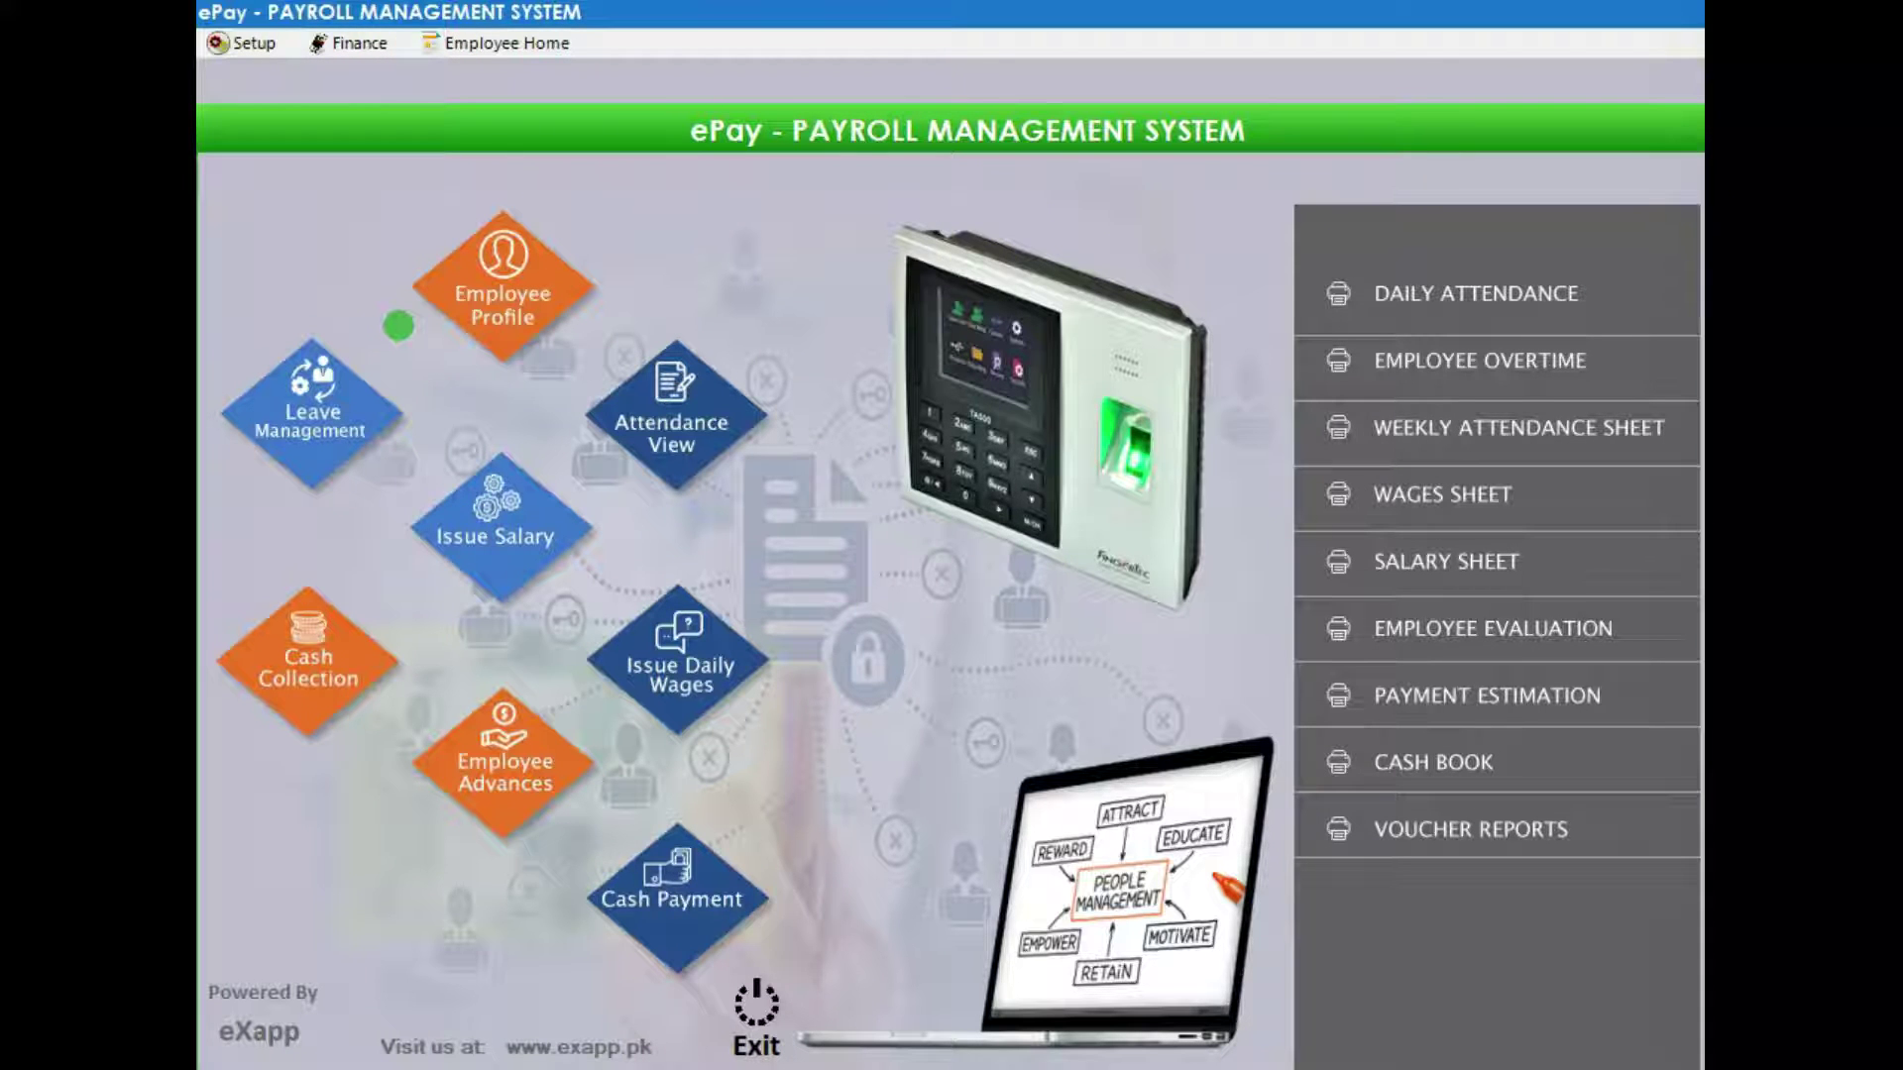
- Fill in an employee leave for all employees with the narration EID HOLIDAYS, and exit the form without saving
{"action": "left_click", "coordinate": [343, 399]}
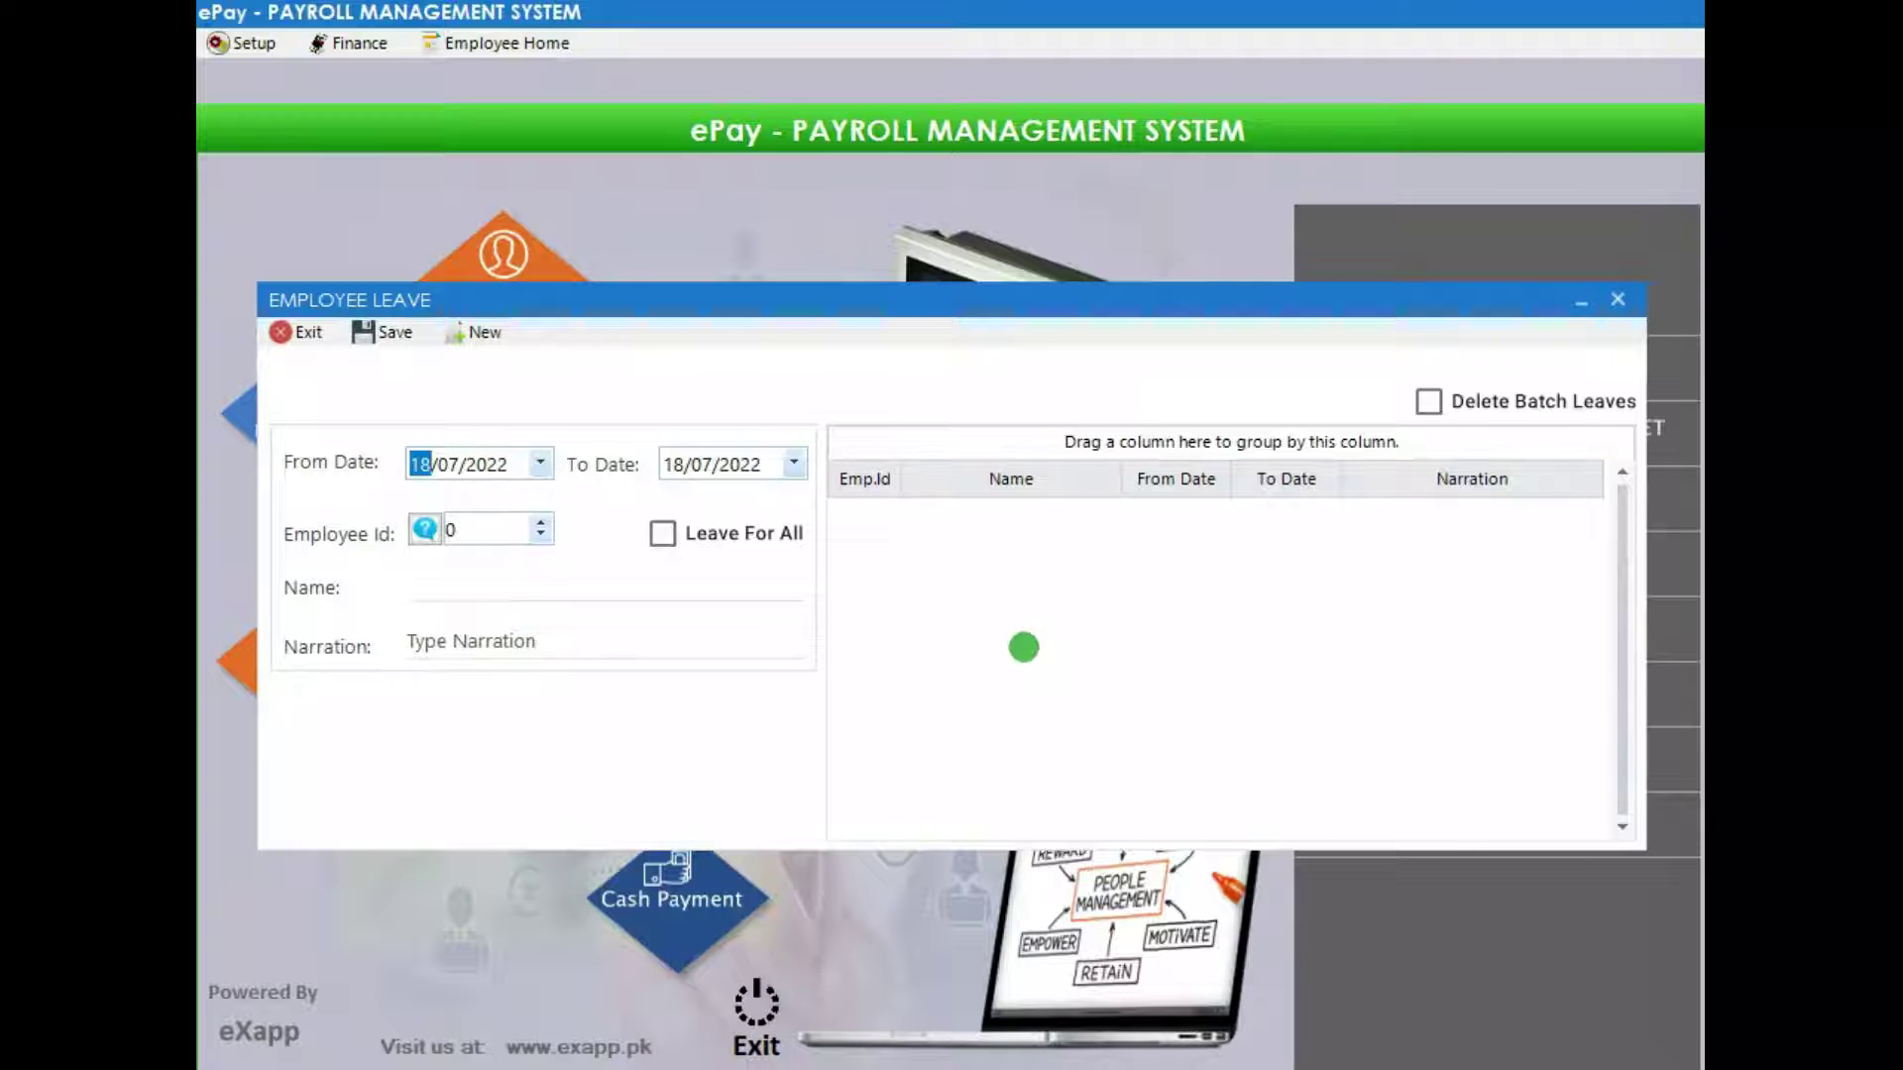
{"action": "key", "text": "Tab"}
{"action": "key", "text": "Tab"}
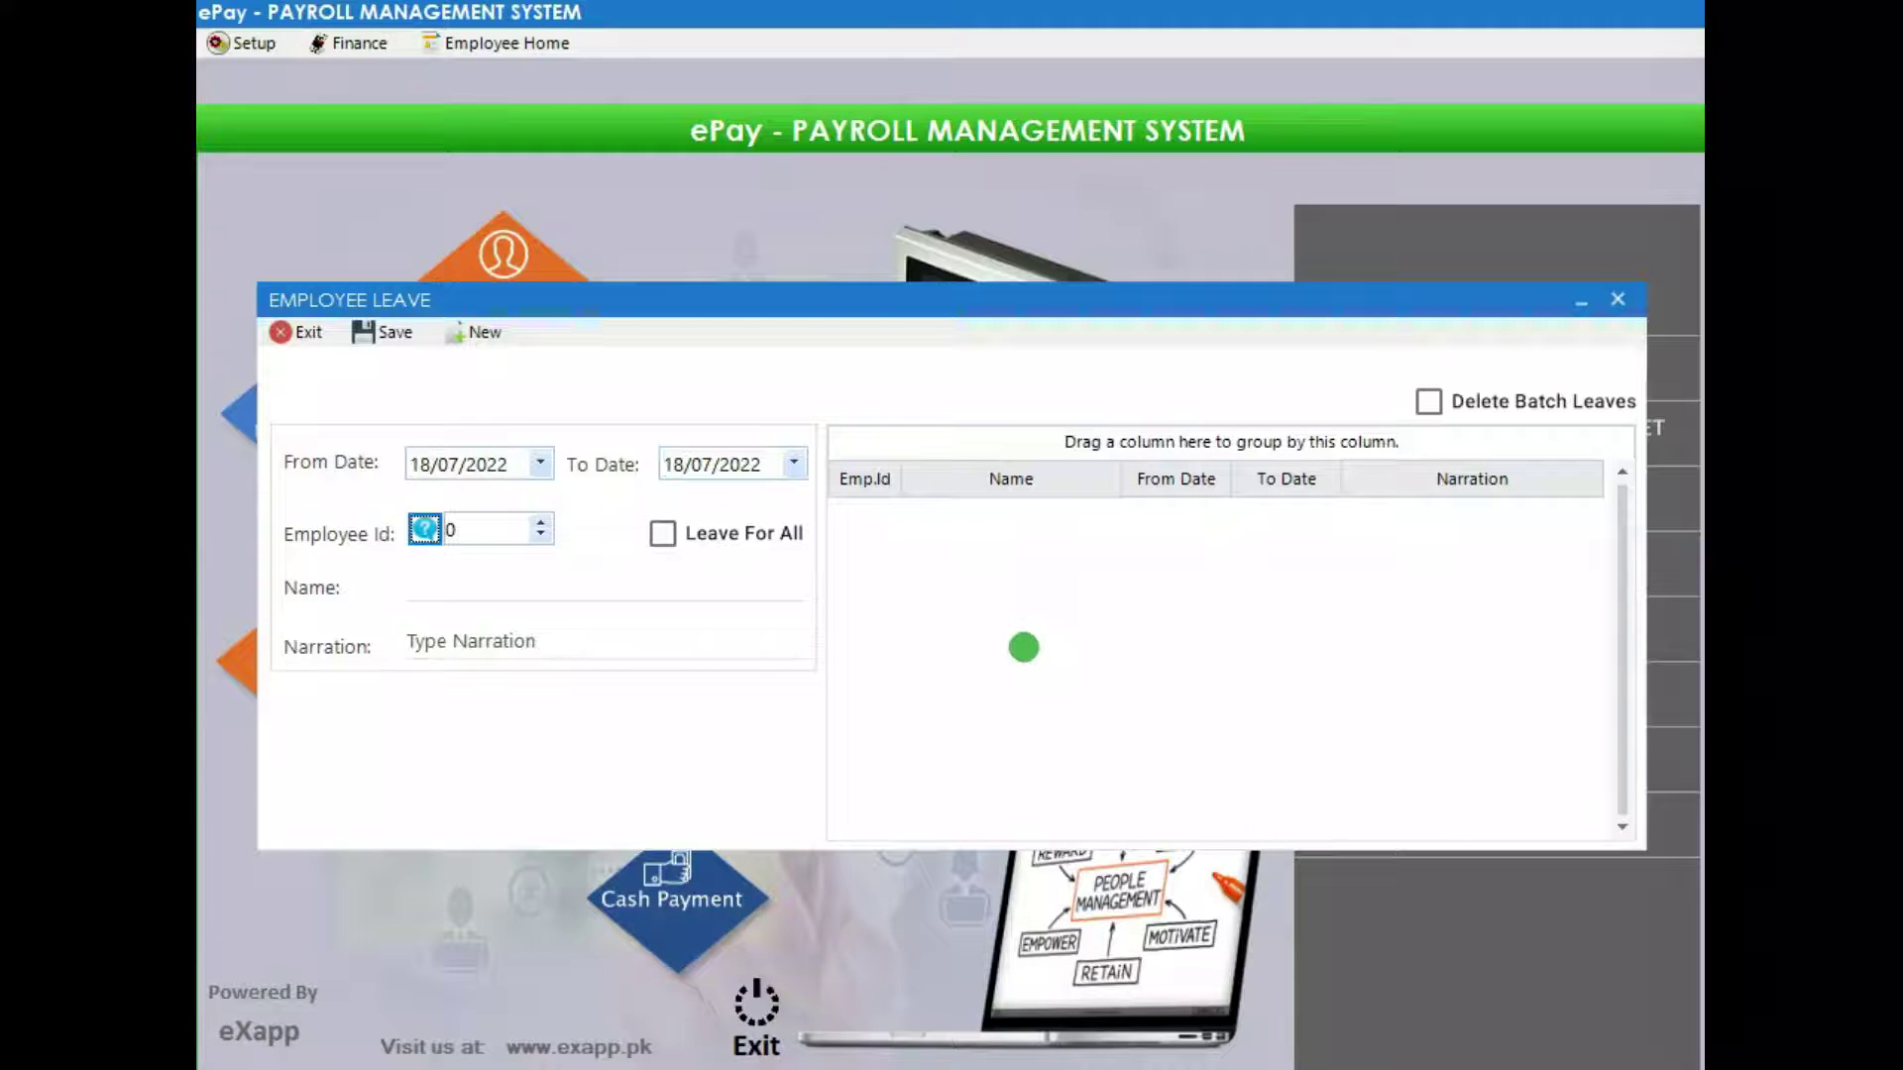
{"action": "left_click", "coordinate": [664, 534]}
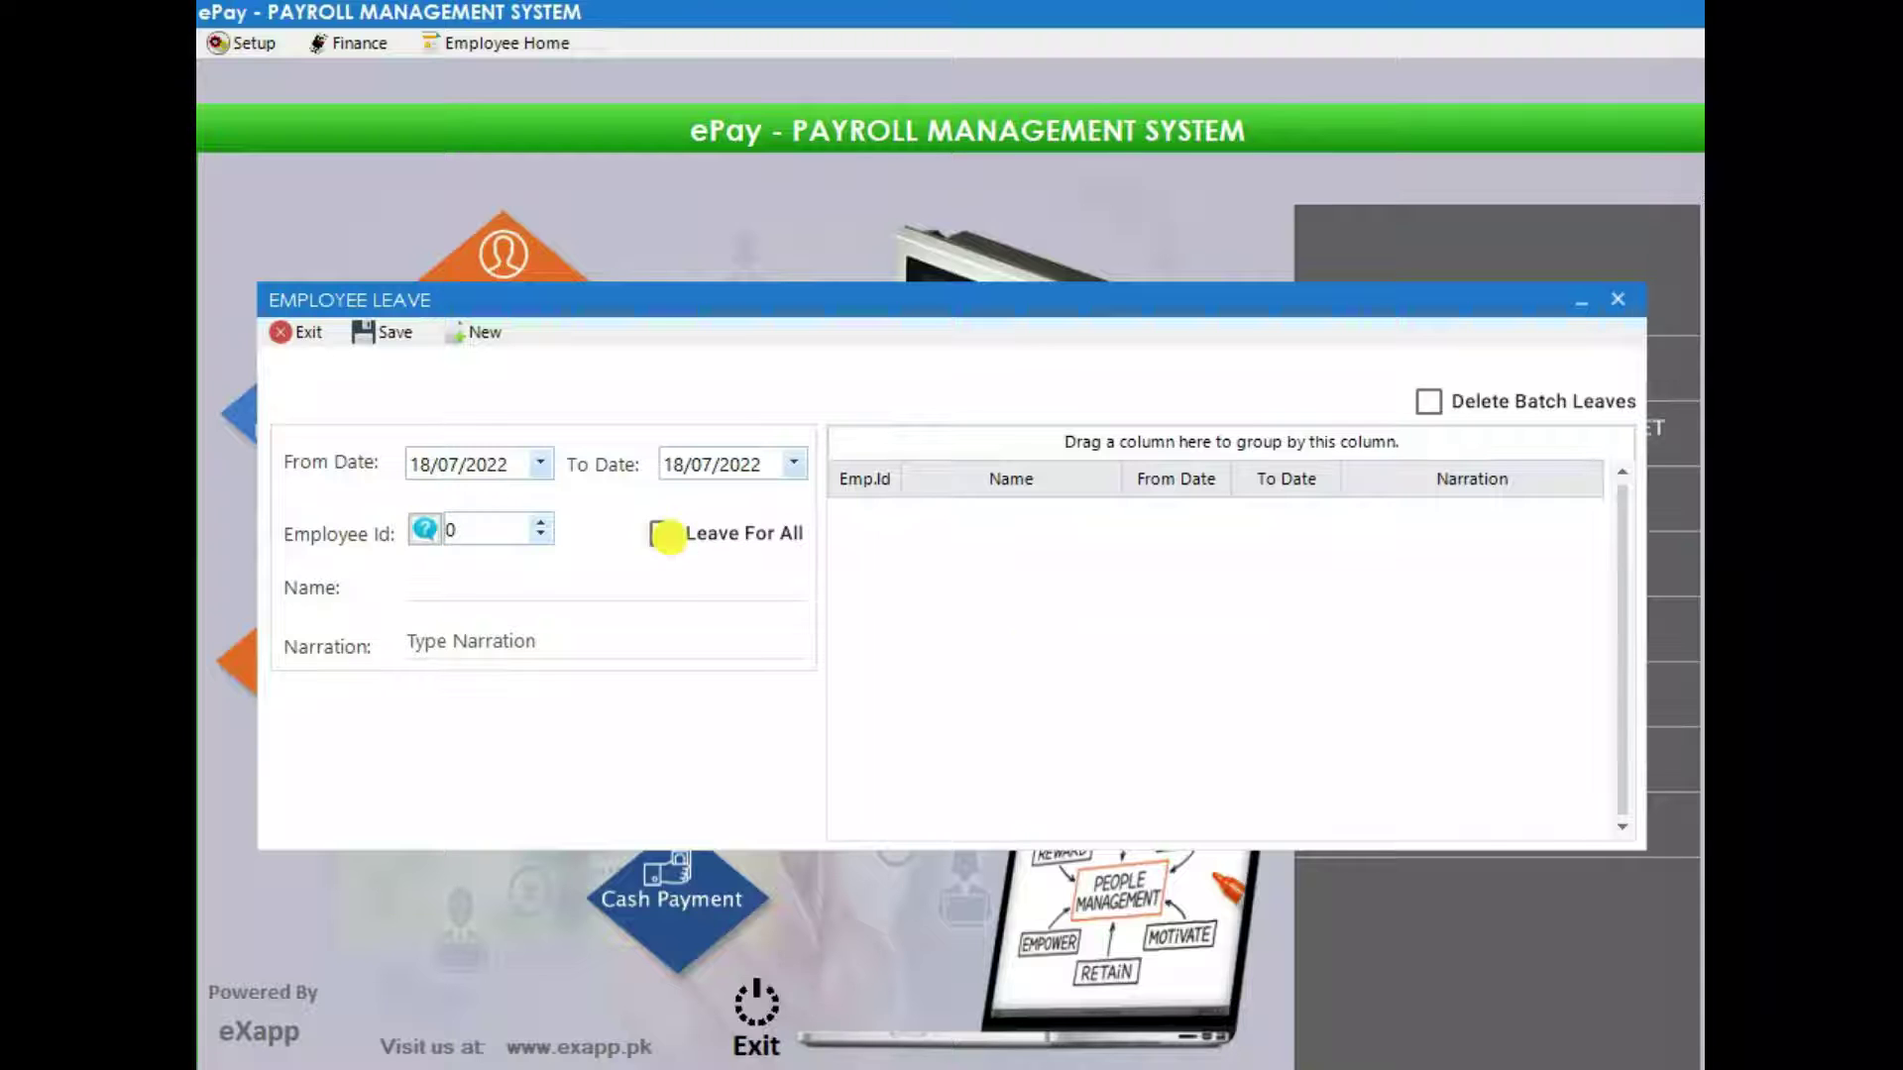
{"action": "left_click", "coordinate": [581, 637]}
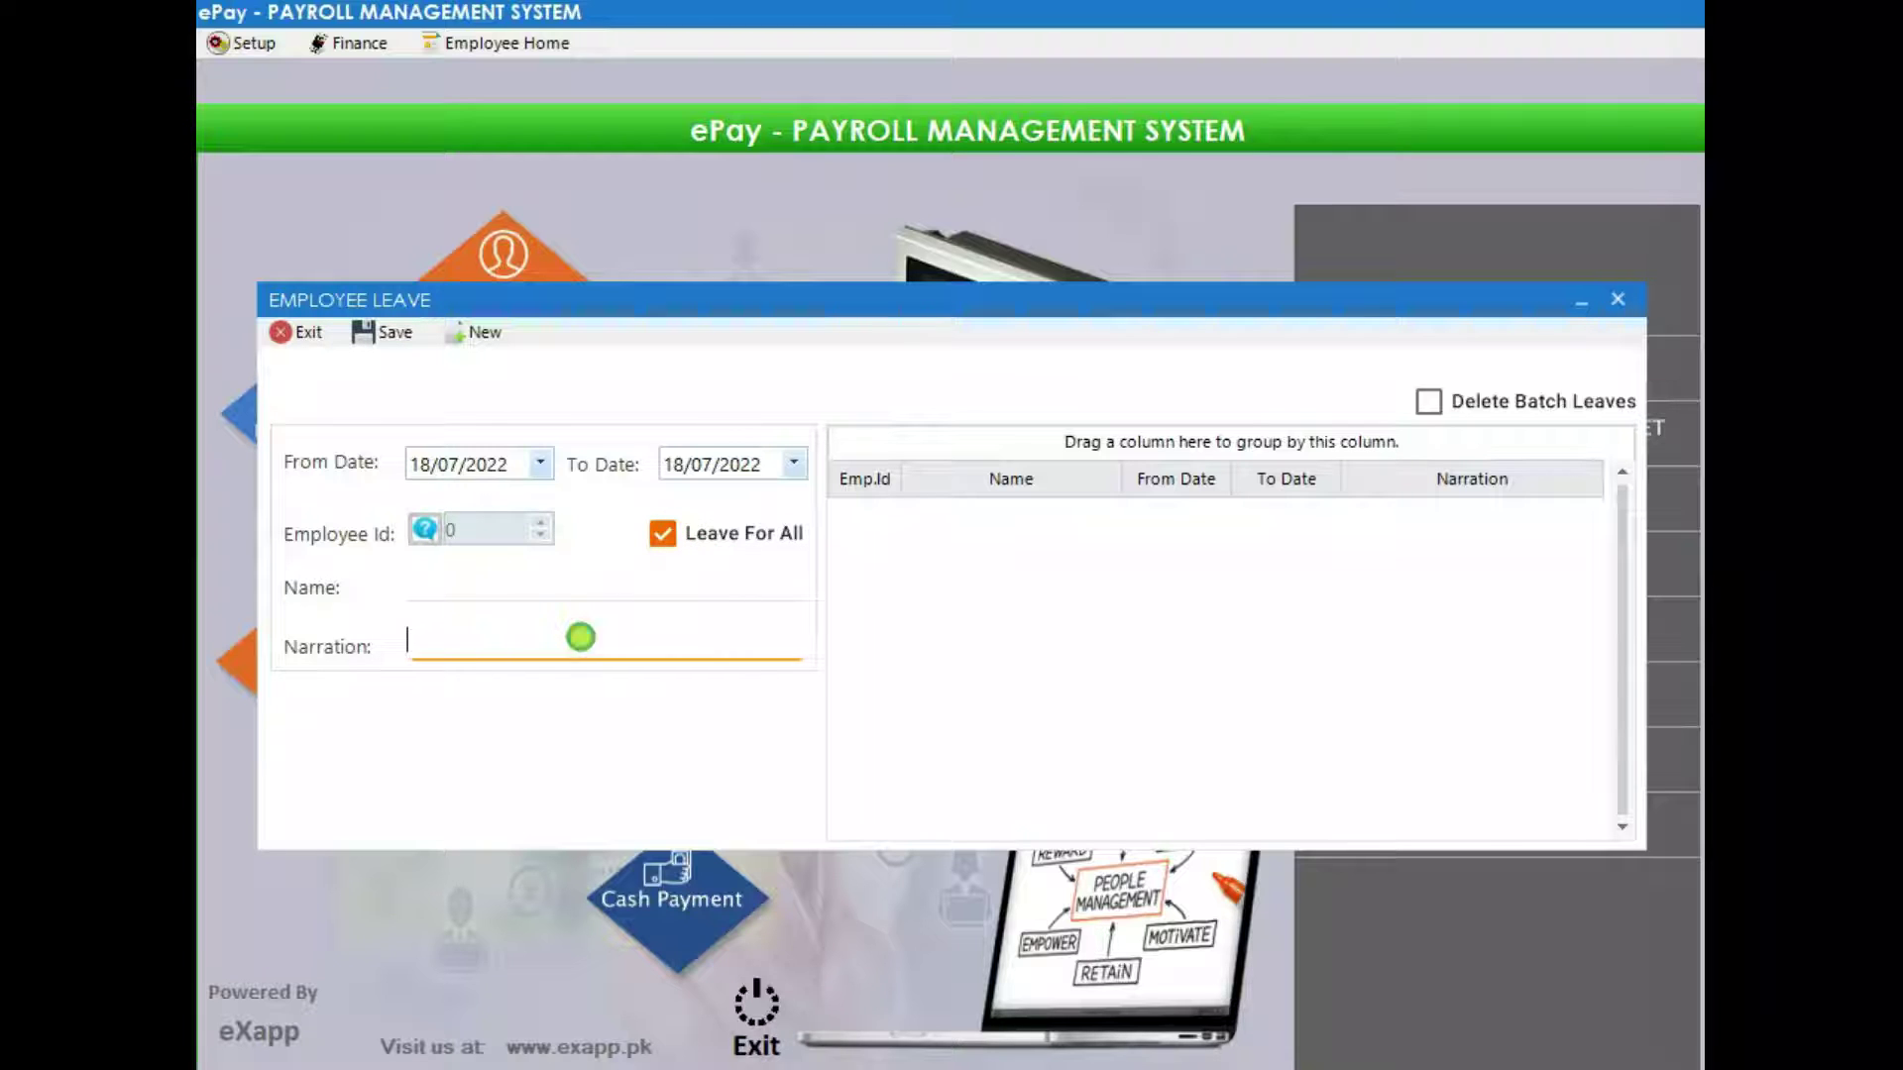
{"action": "type", "text": "EID HOLIDAYS"}
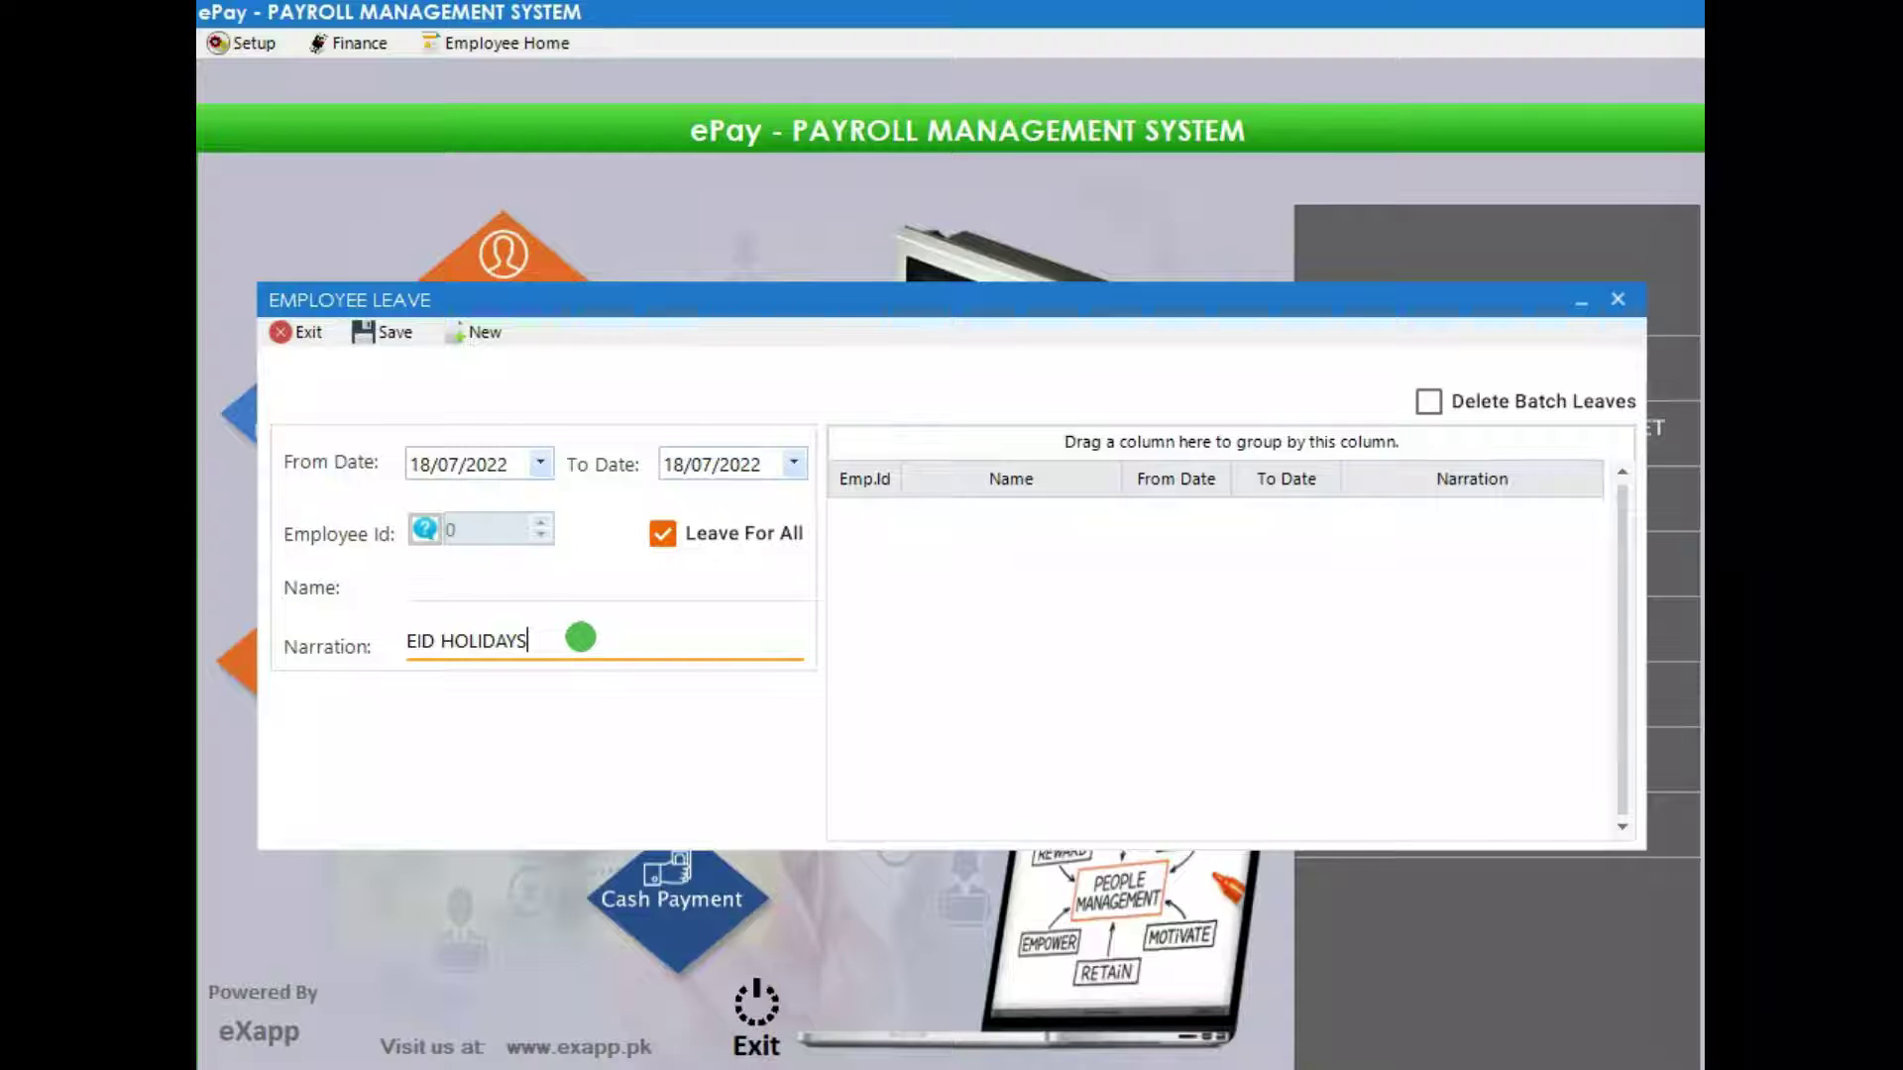
{"action": "left_click", "coordinate": [288, 332]}
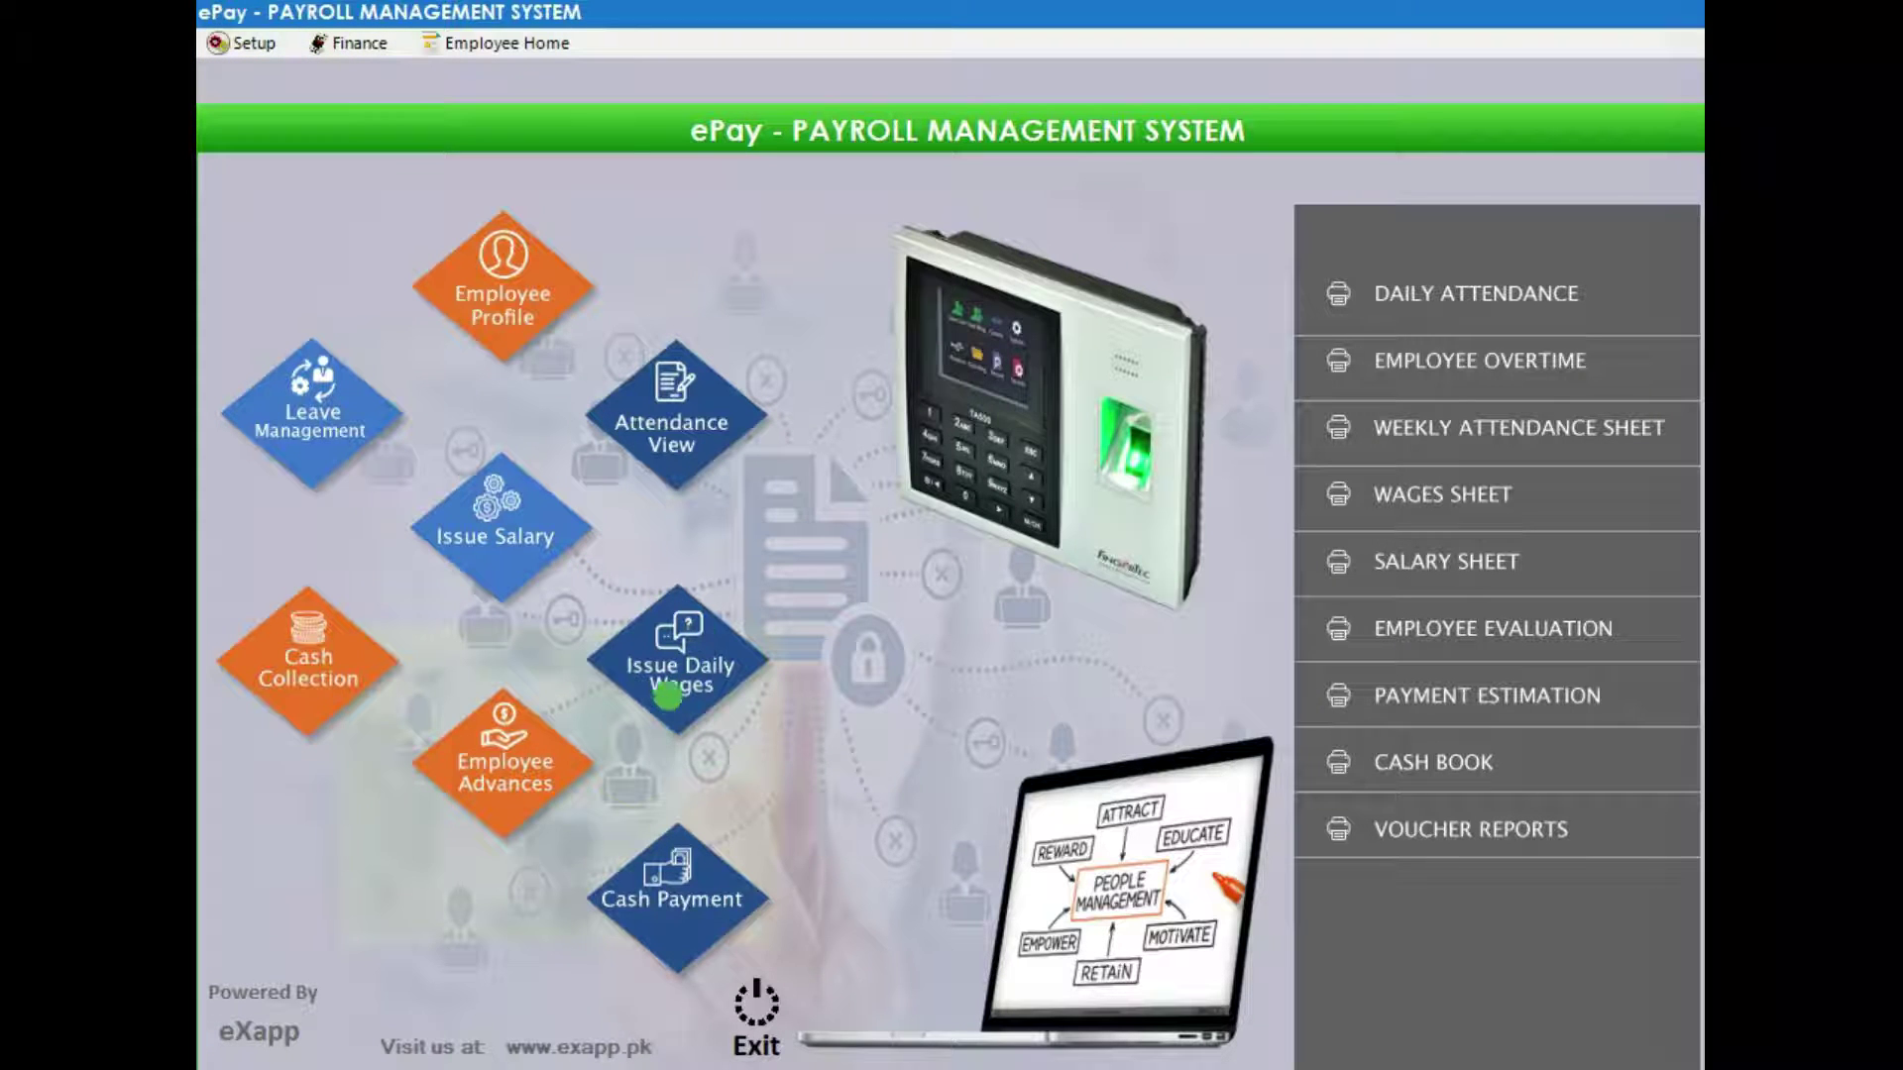
- Open the daily wages form, set the payment type to Over Time, and exit without saving
{"action": "left_click", "coordinate": [668, 708]}
{"action": "key", "text": "Tab"}
{"action": "key", "text": "Down"}
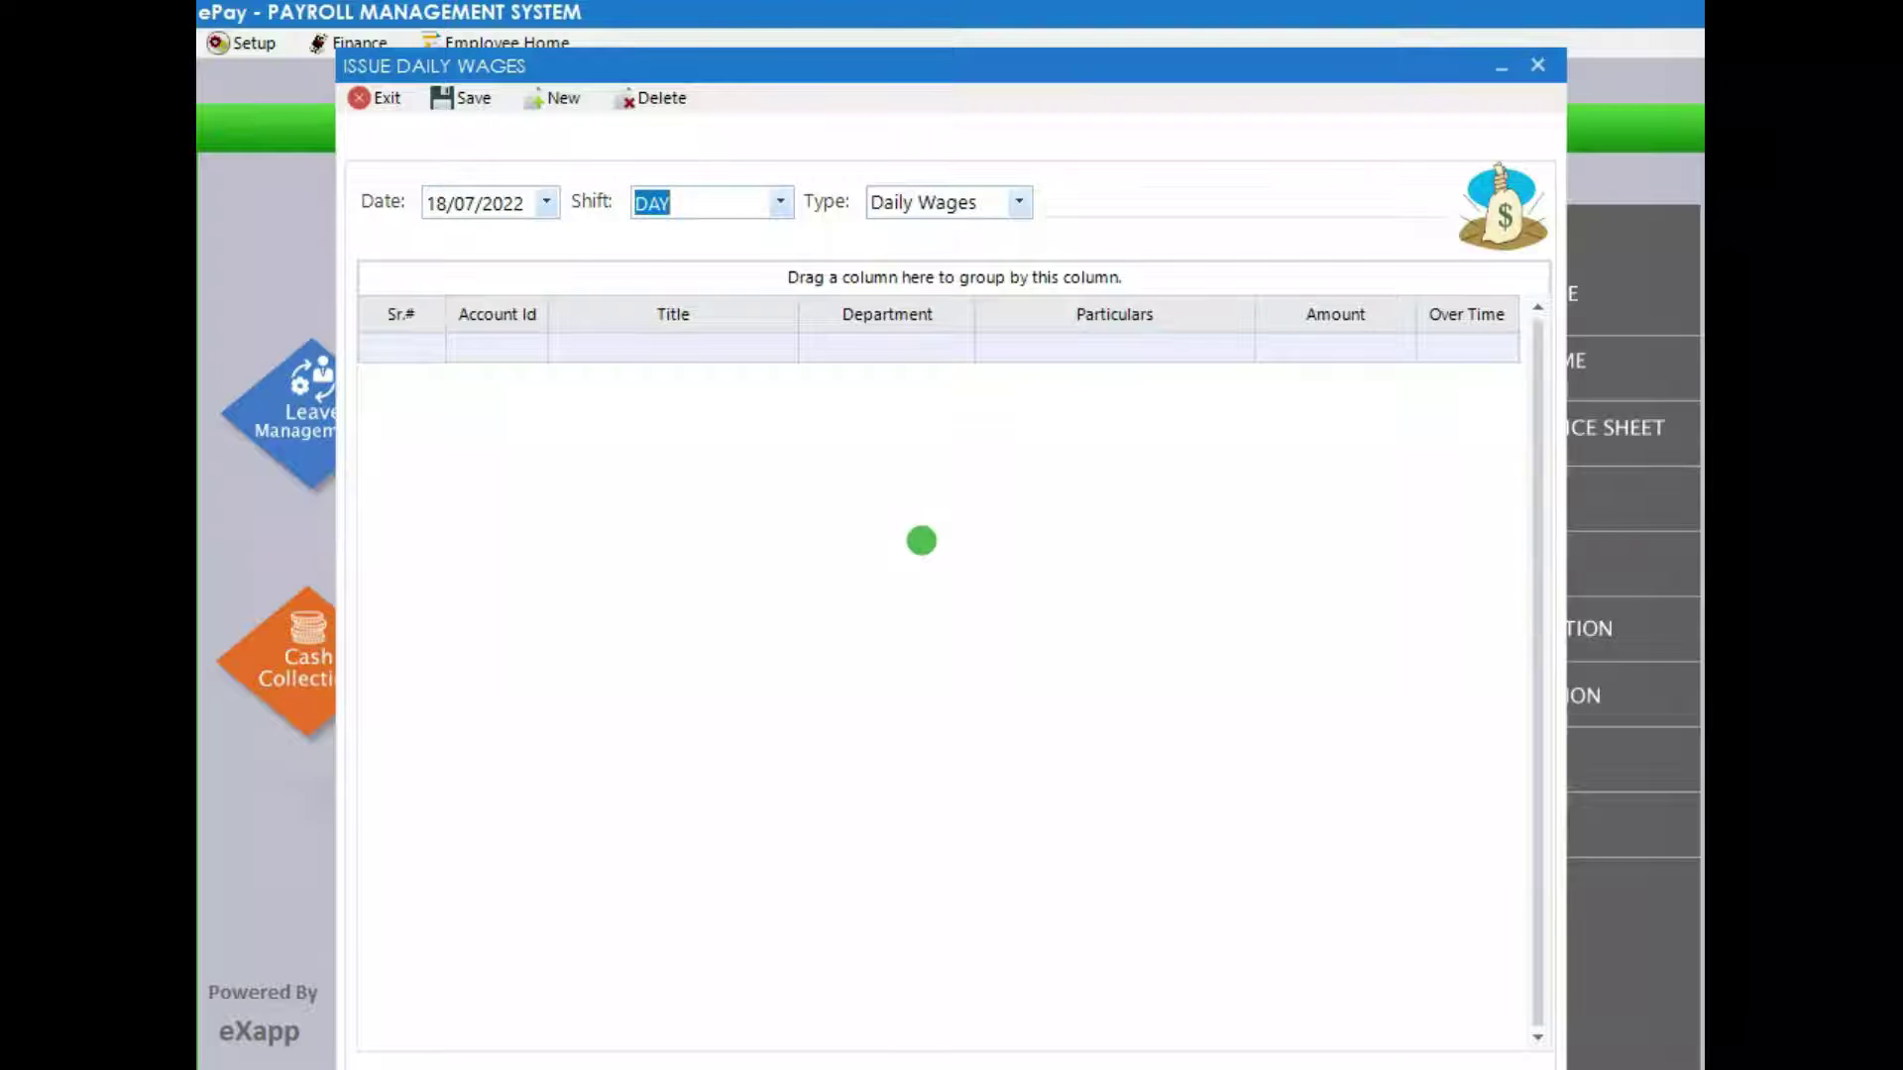
{"action": "key", "text": "Tab"}
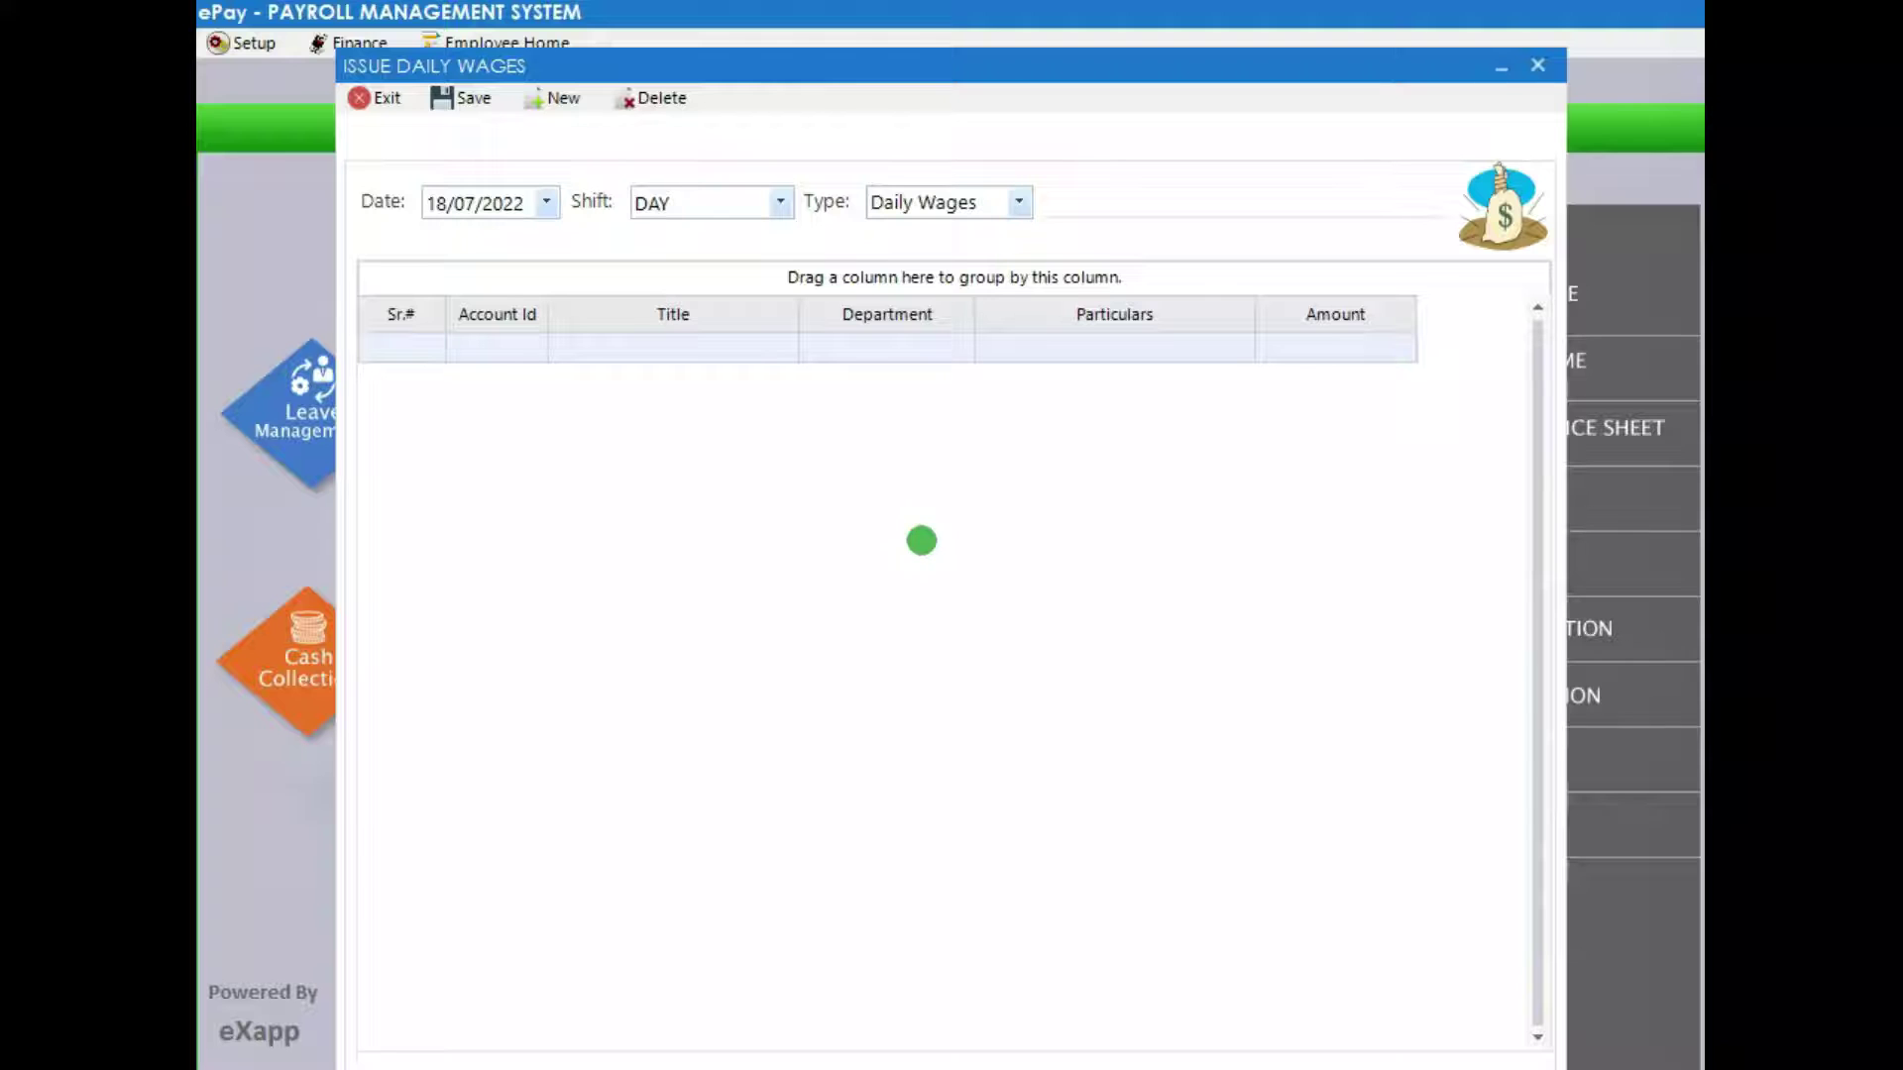
{"action": "left_click", "coordinate": [1016, 206]}
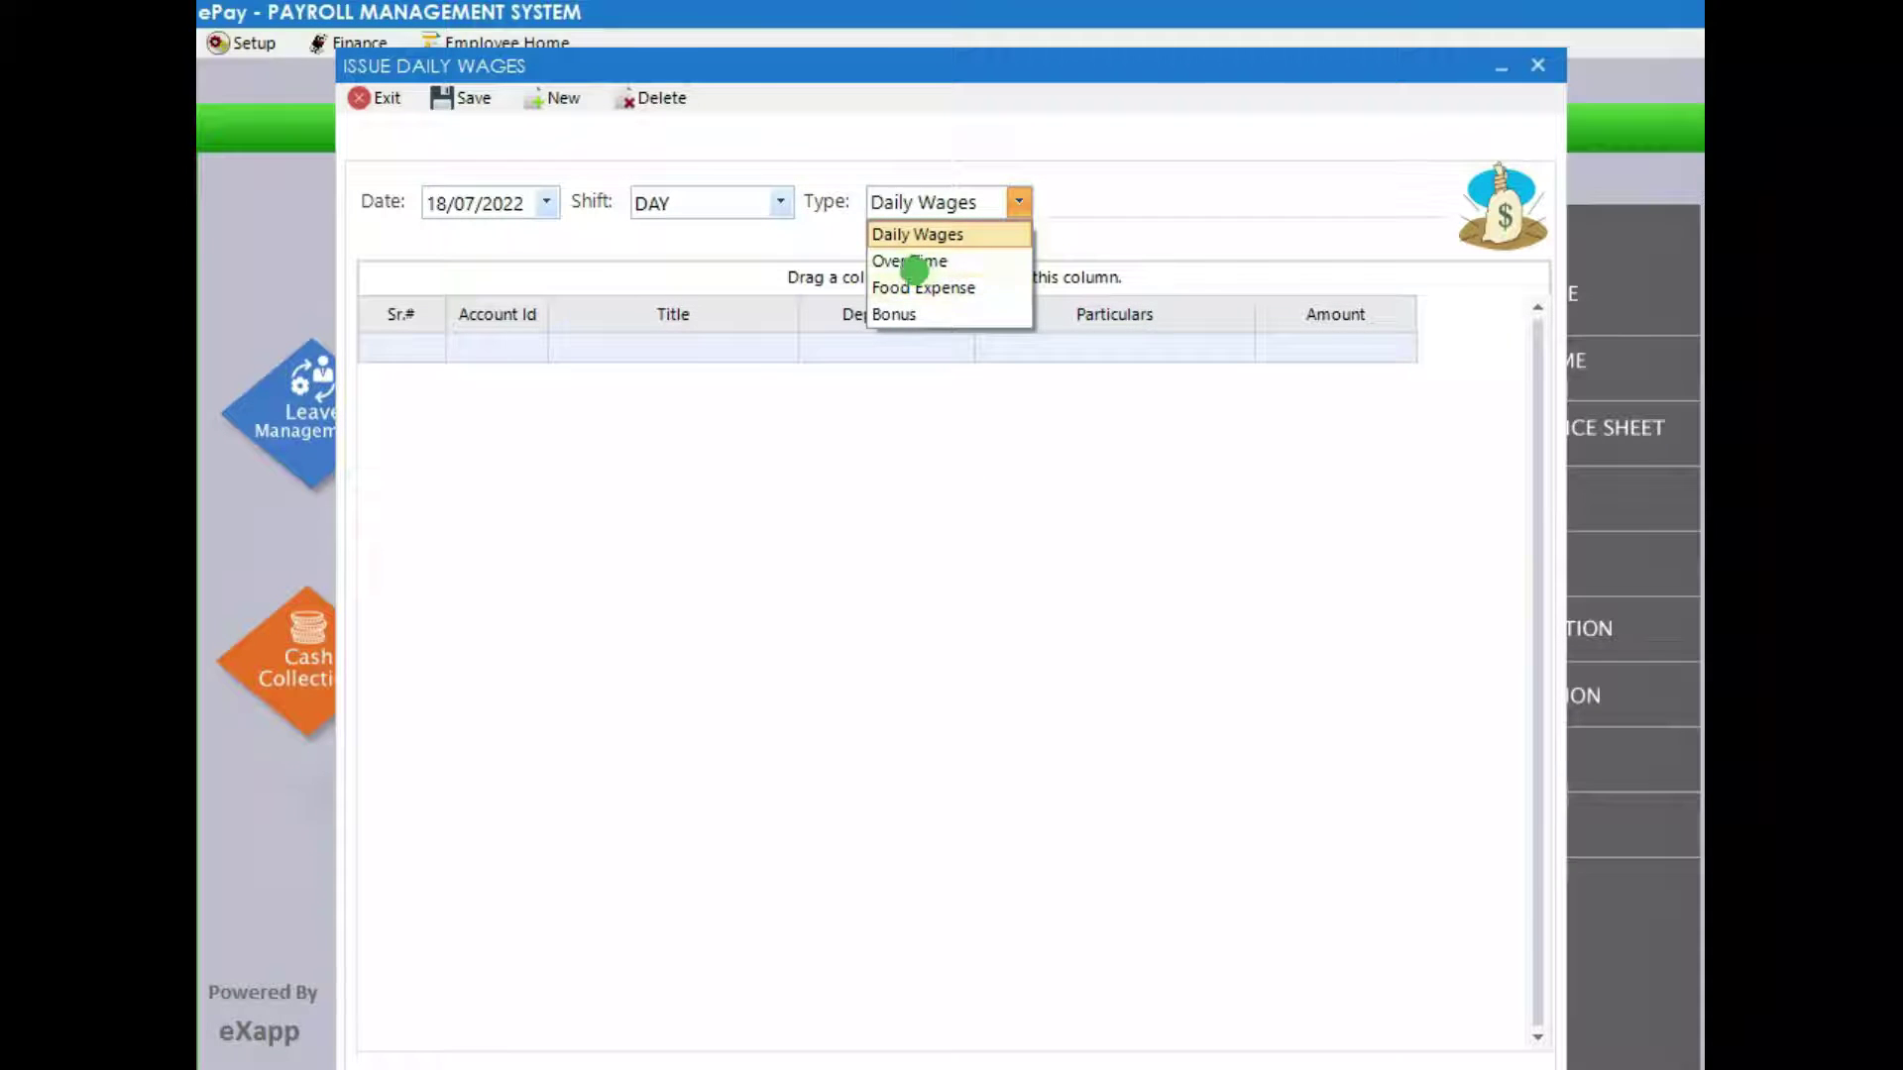
{"action": "left_click", "coordinate": [902, 262]}
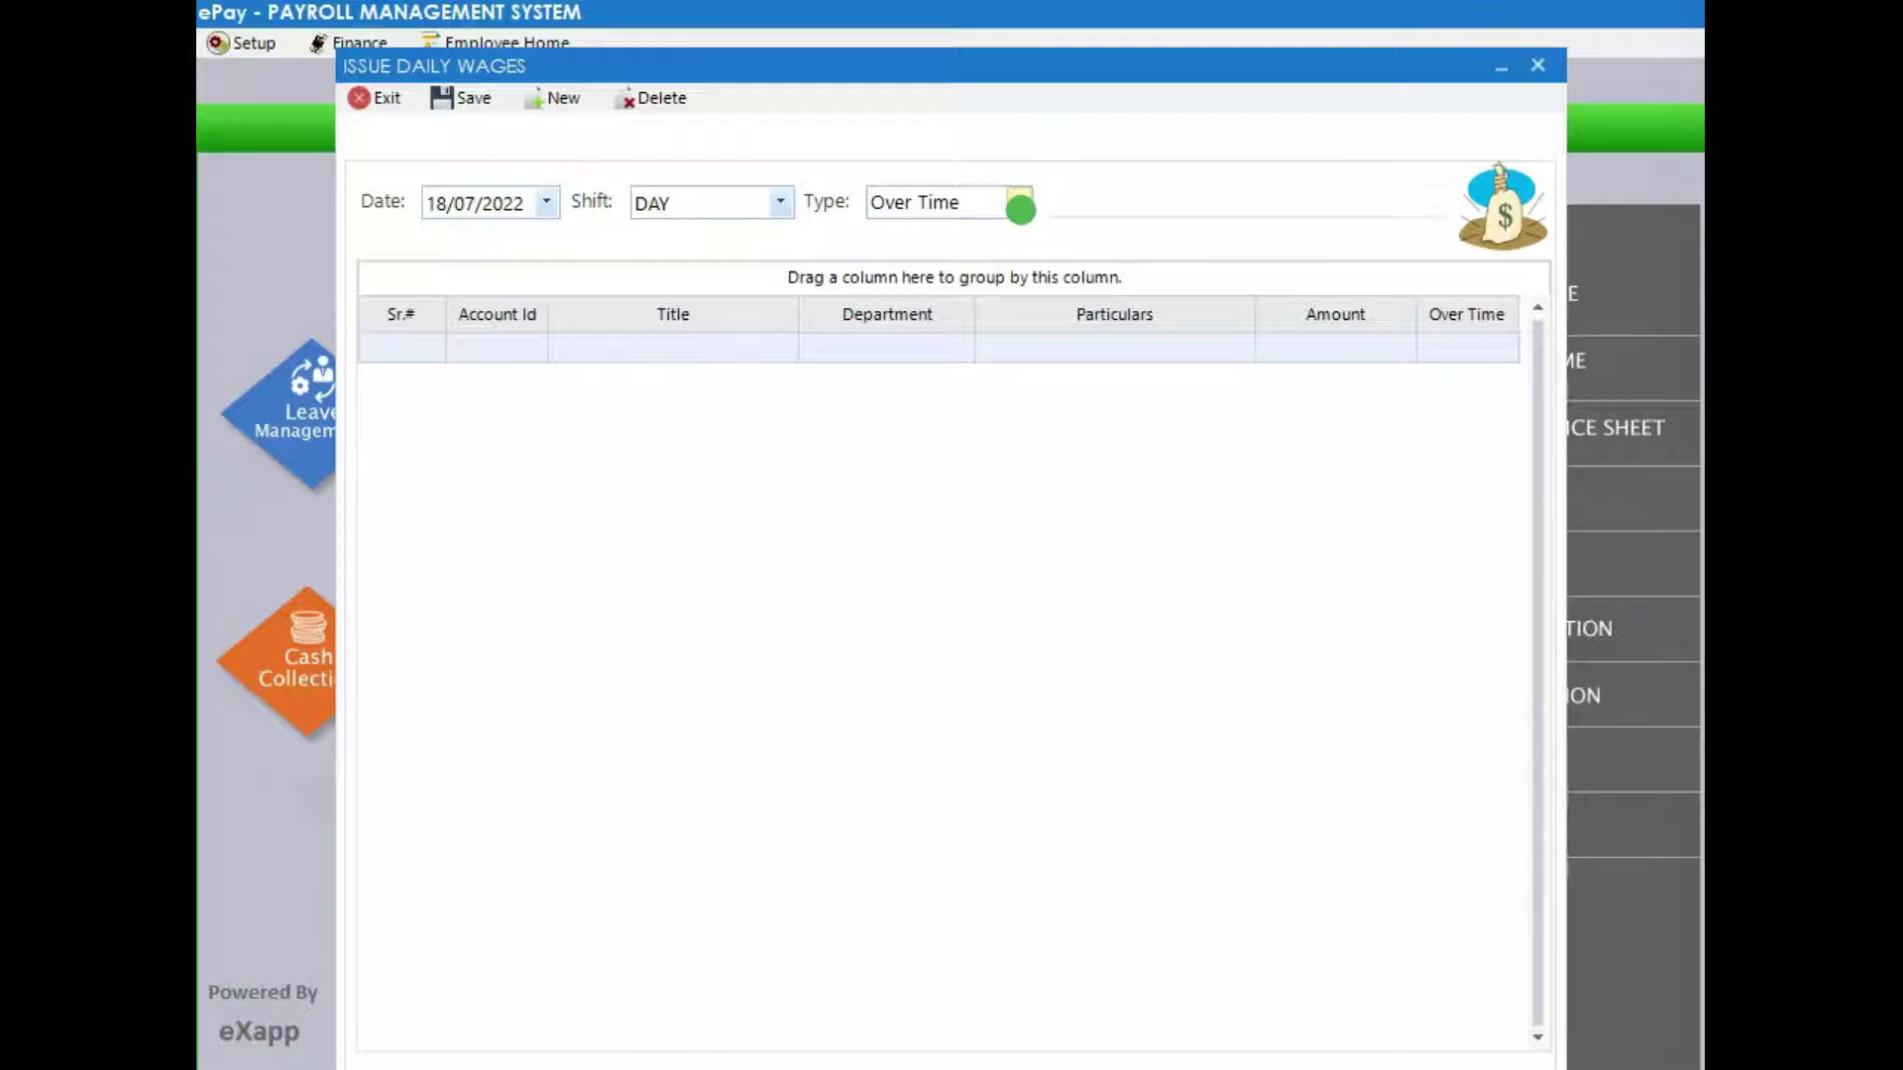
{"action": "left_click", "coordinate": [363, 96]}
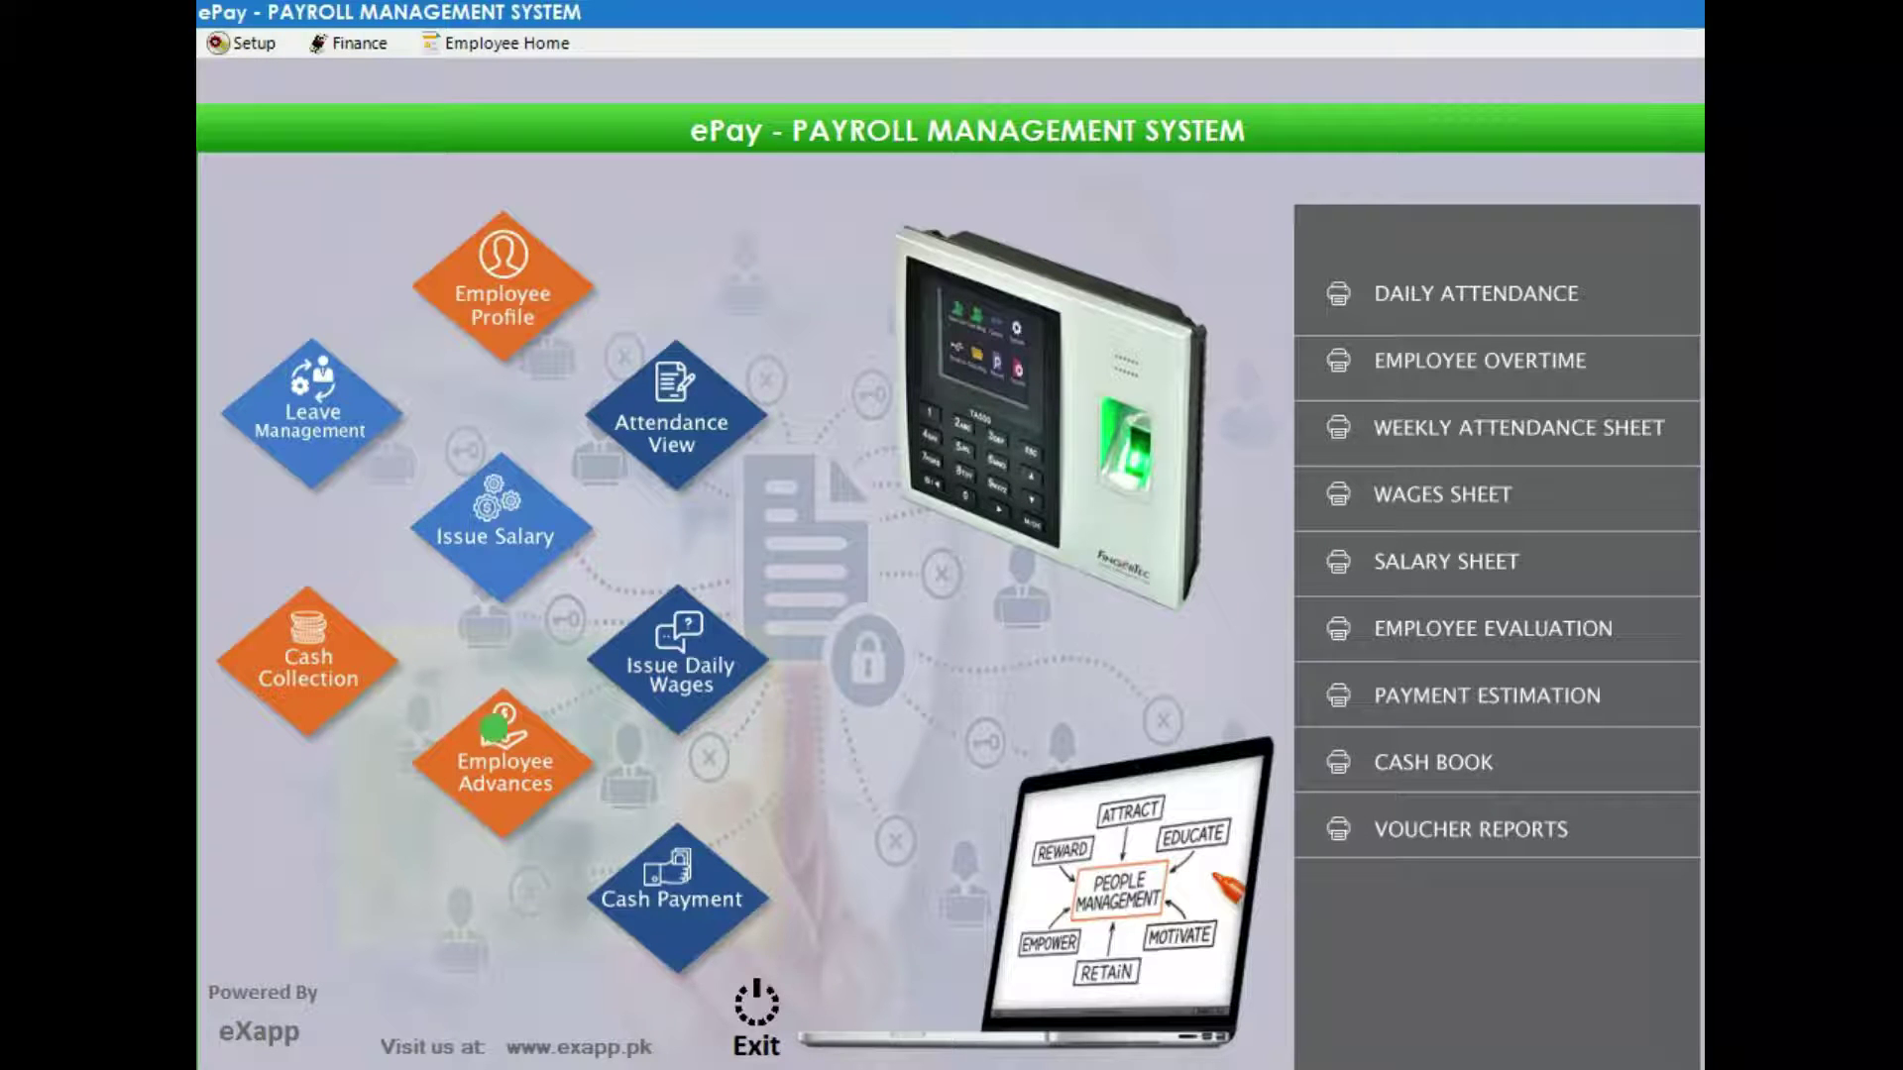
- Load the previous advance salary invoice, examine its basic salary, advance and installments values, and exit the form
{"action": "left_click", "coordinate": [518, 806]}
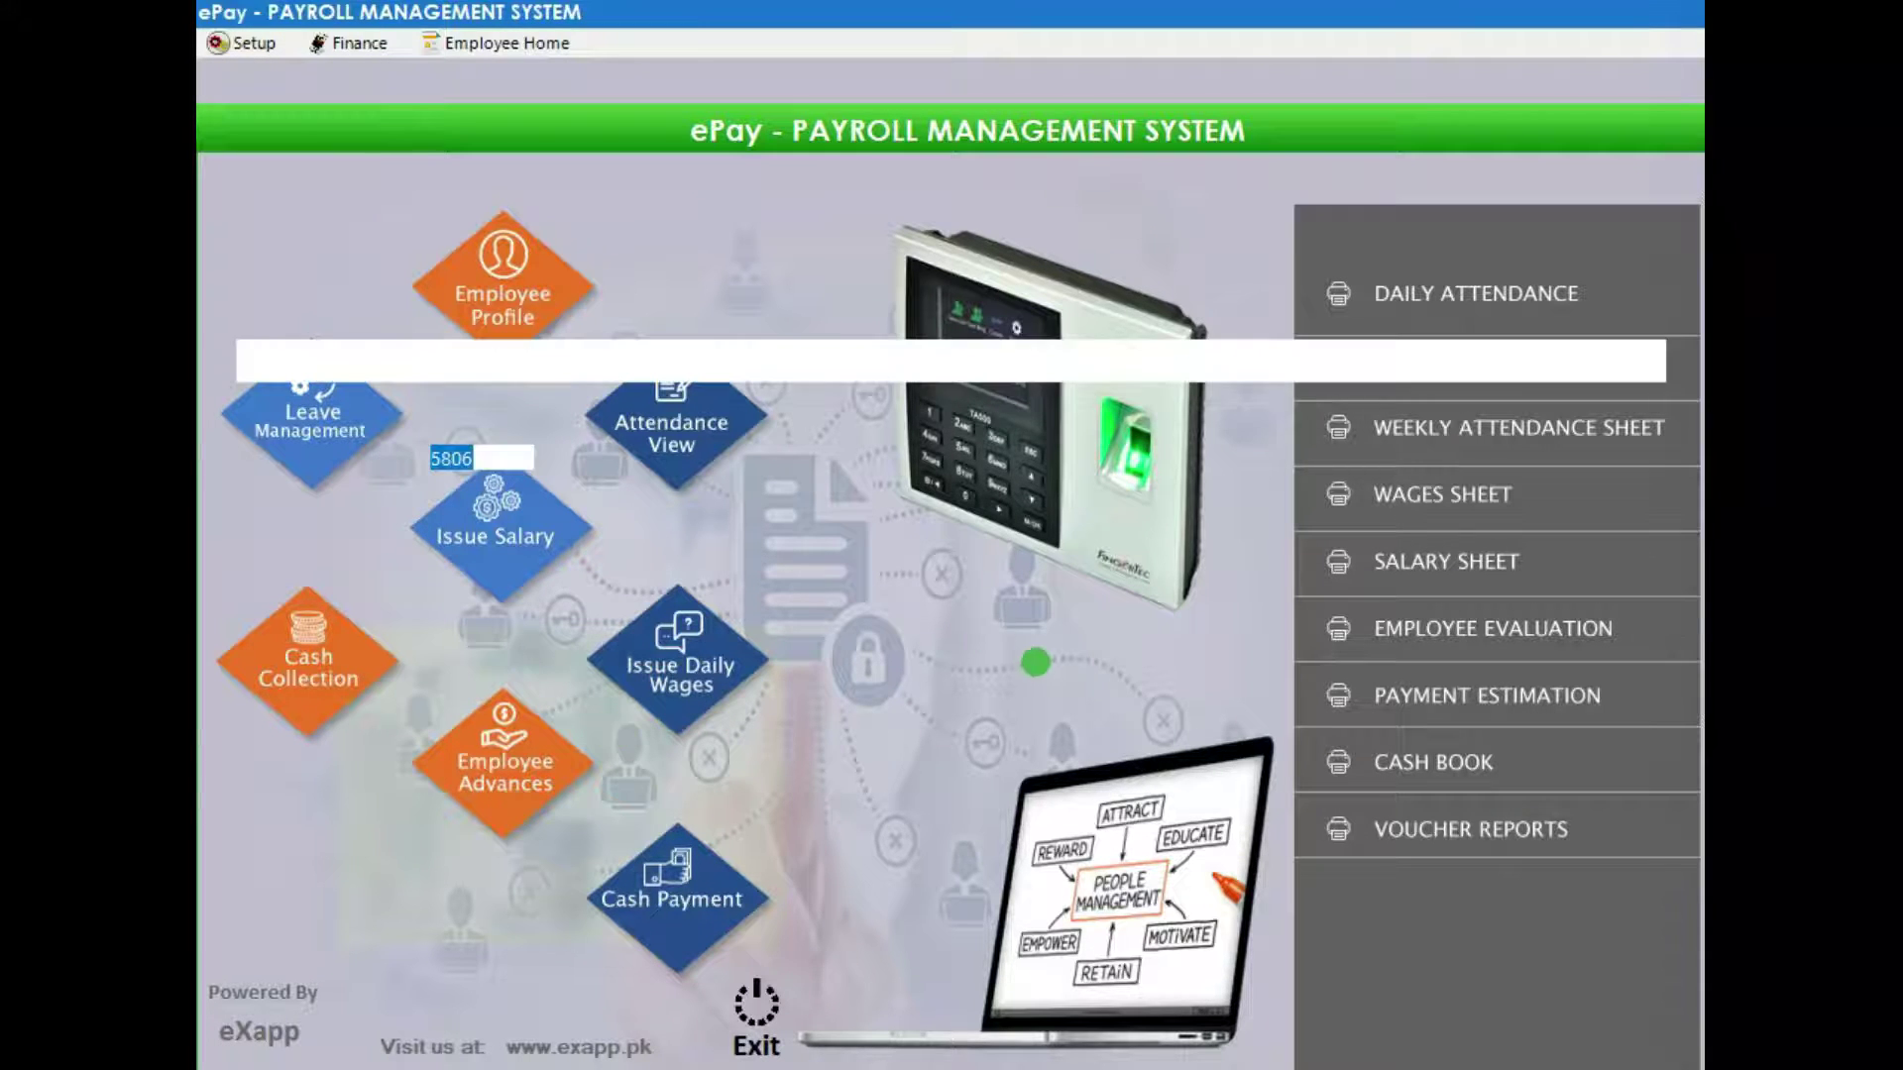
{"action": "key", "text": "Down"}
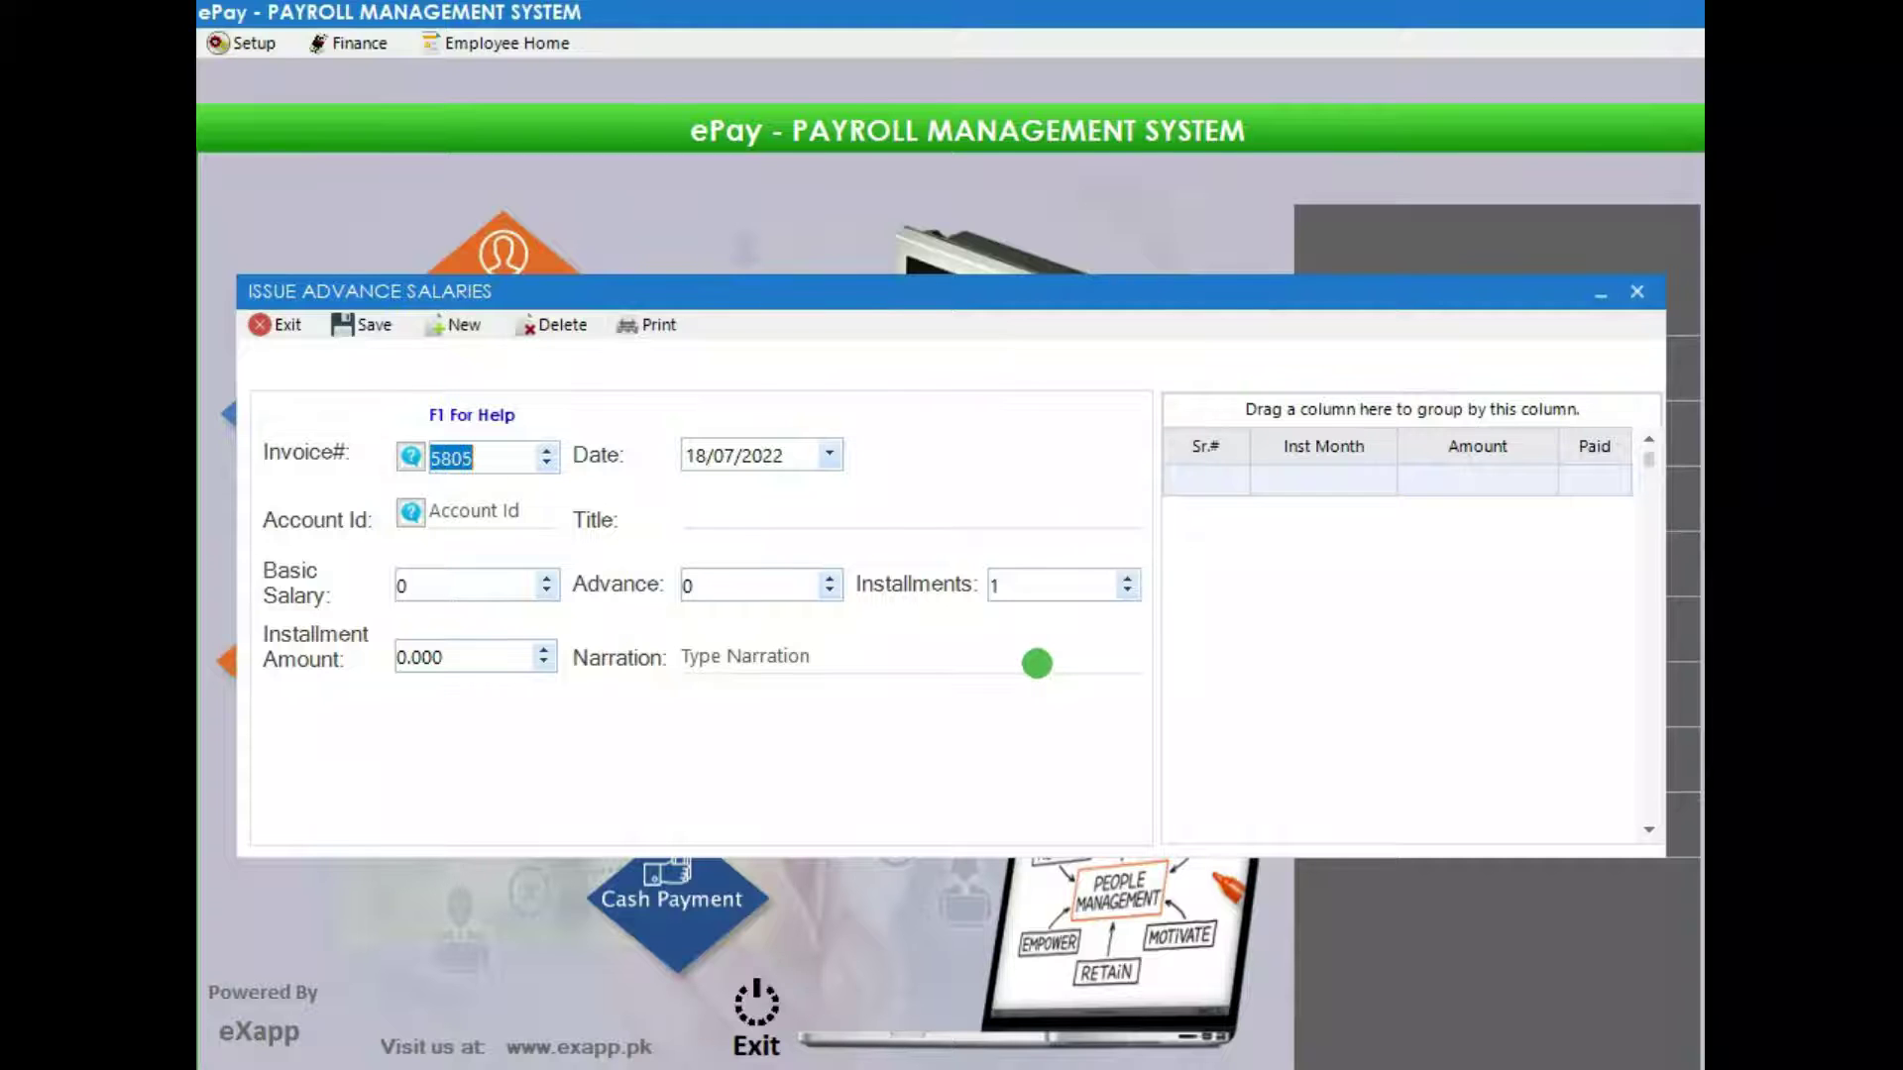
{"action": "key", "text": "Return"}
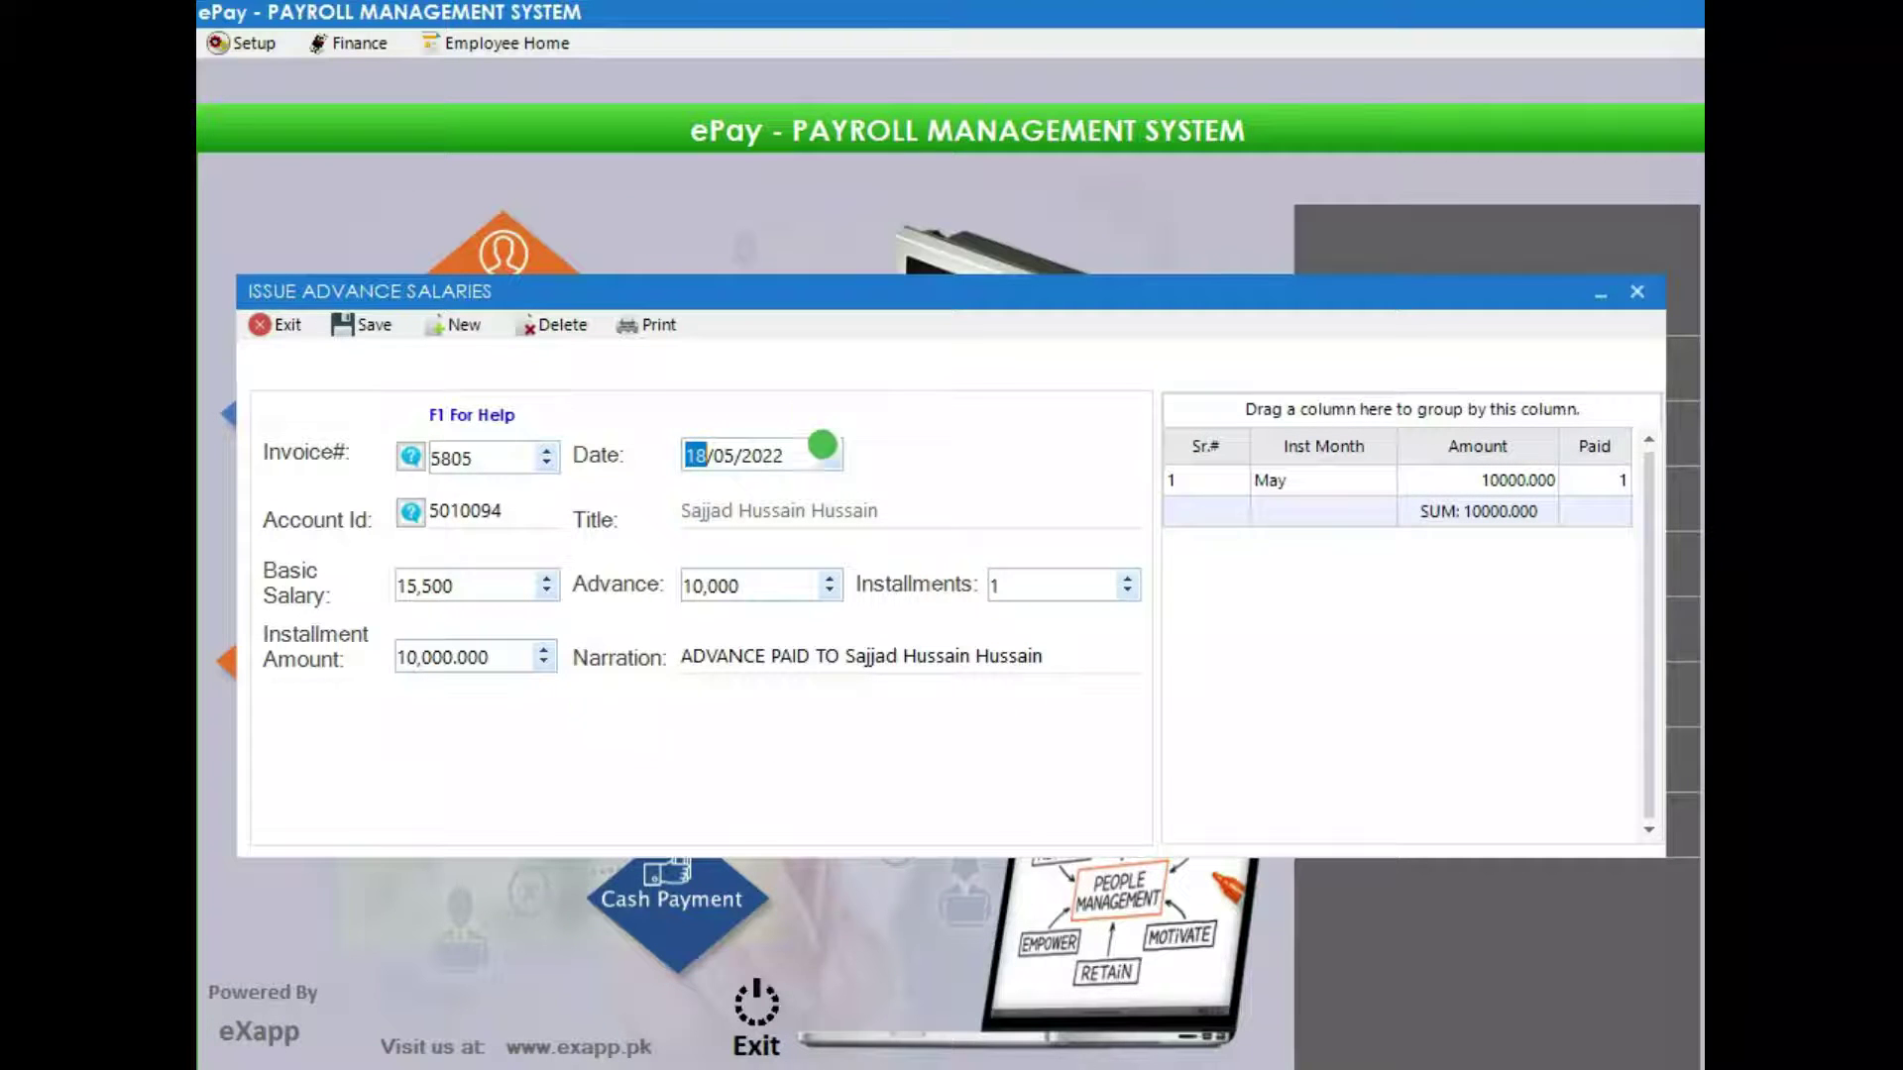
{"action": "left_click", "coordinate": [397, 585]}
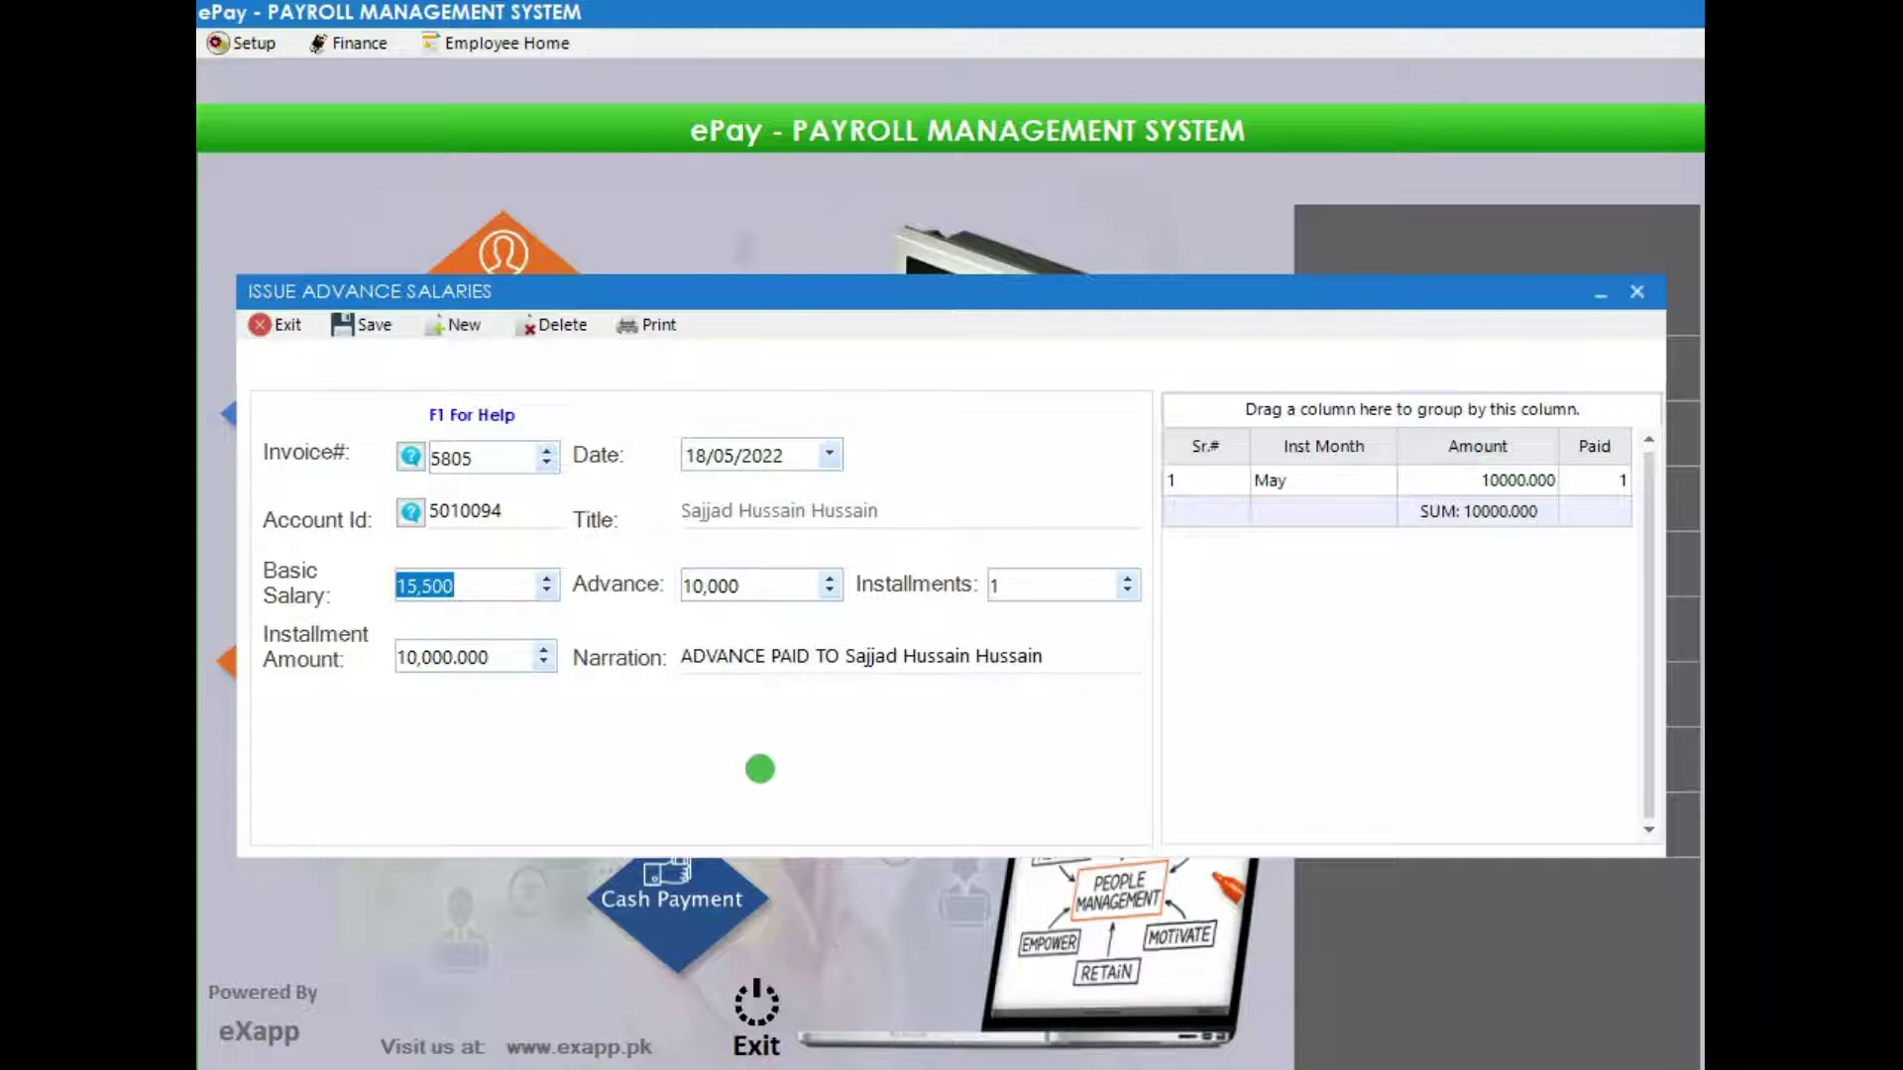
{"action": "left_click", "coordinate": [685, 585]}
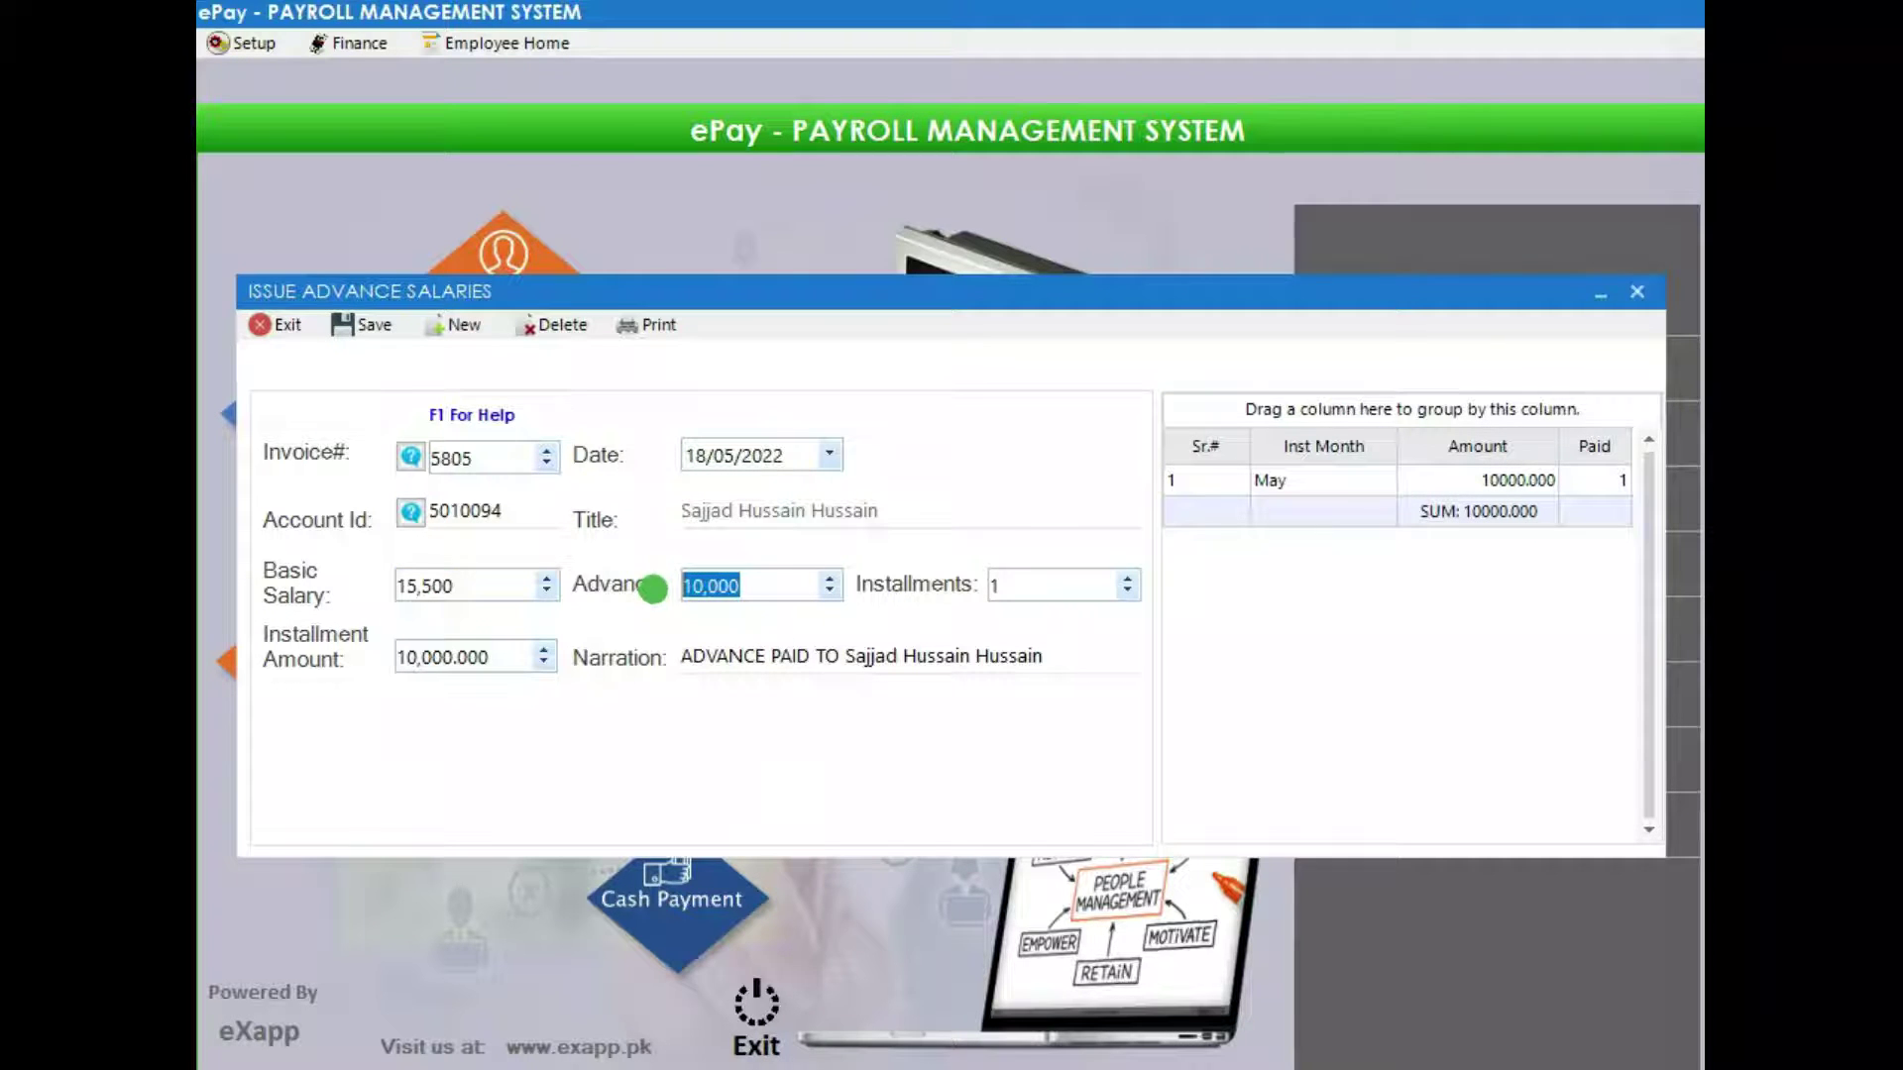
{"action": "left_click", "coordinate": [1036, 595]}
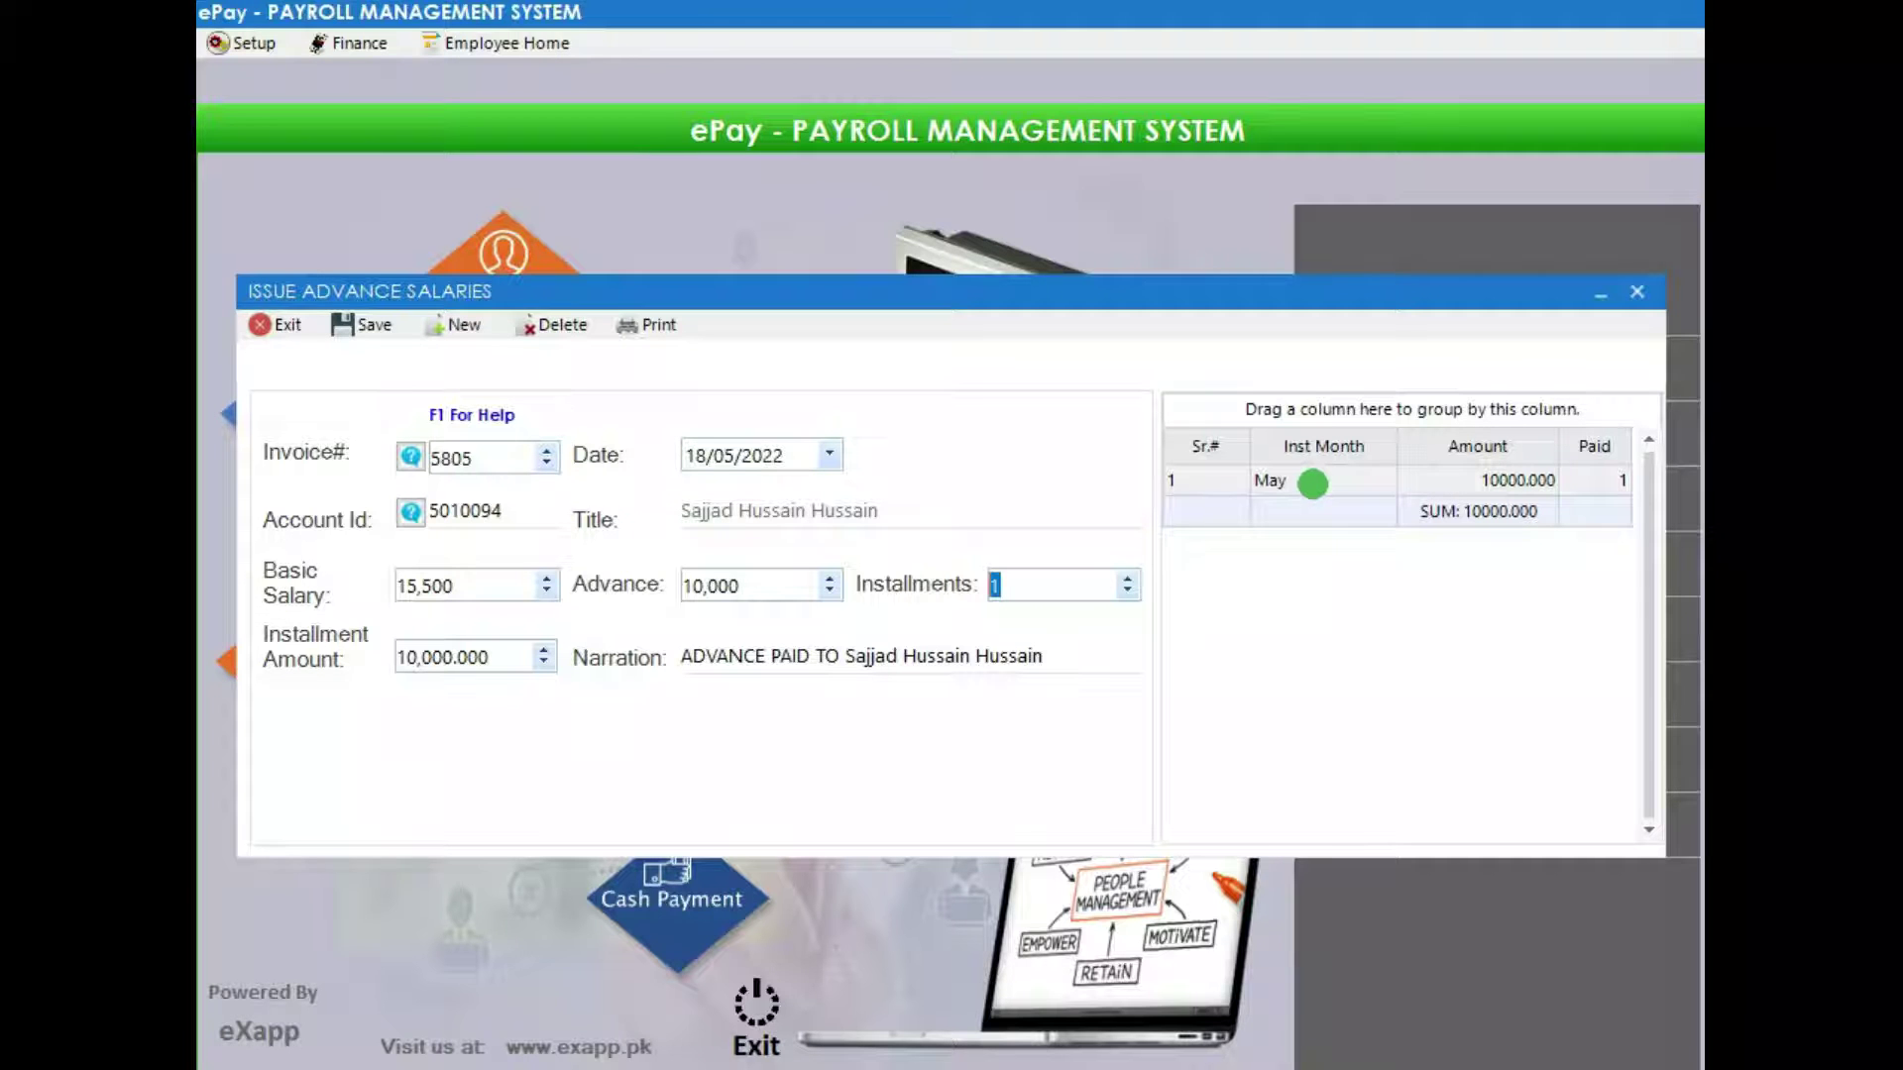
{"action": "left_click", "coordinate": [278, 327]}
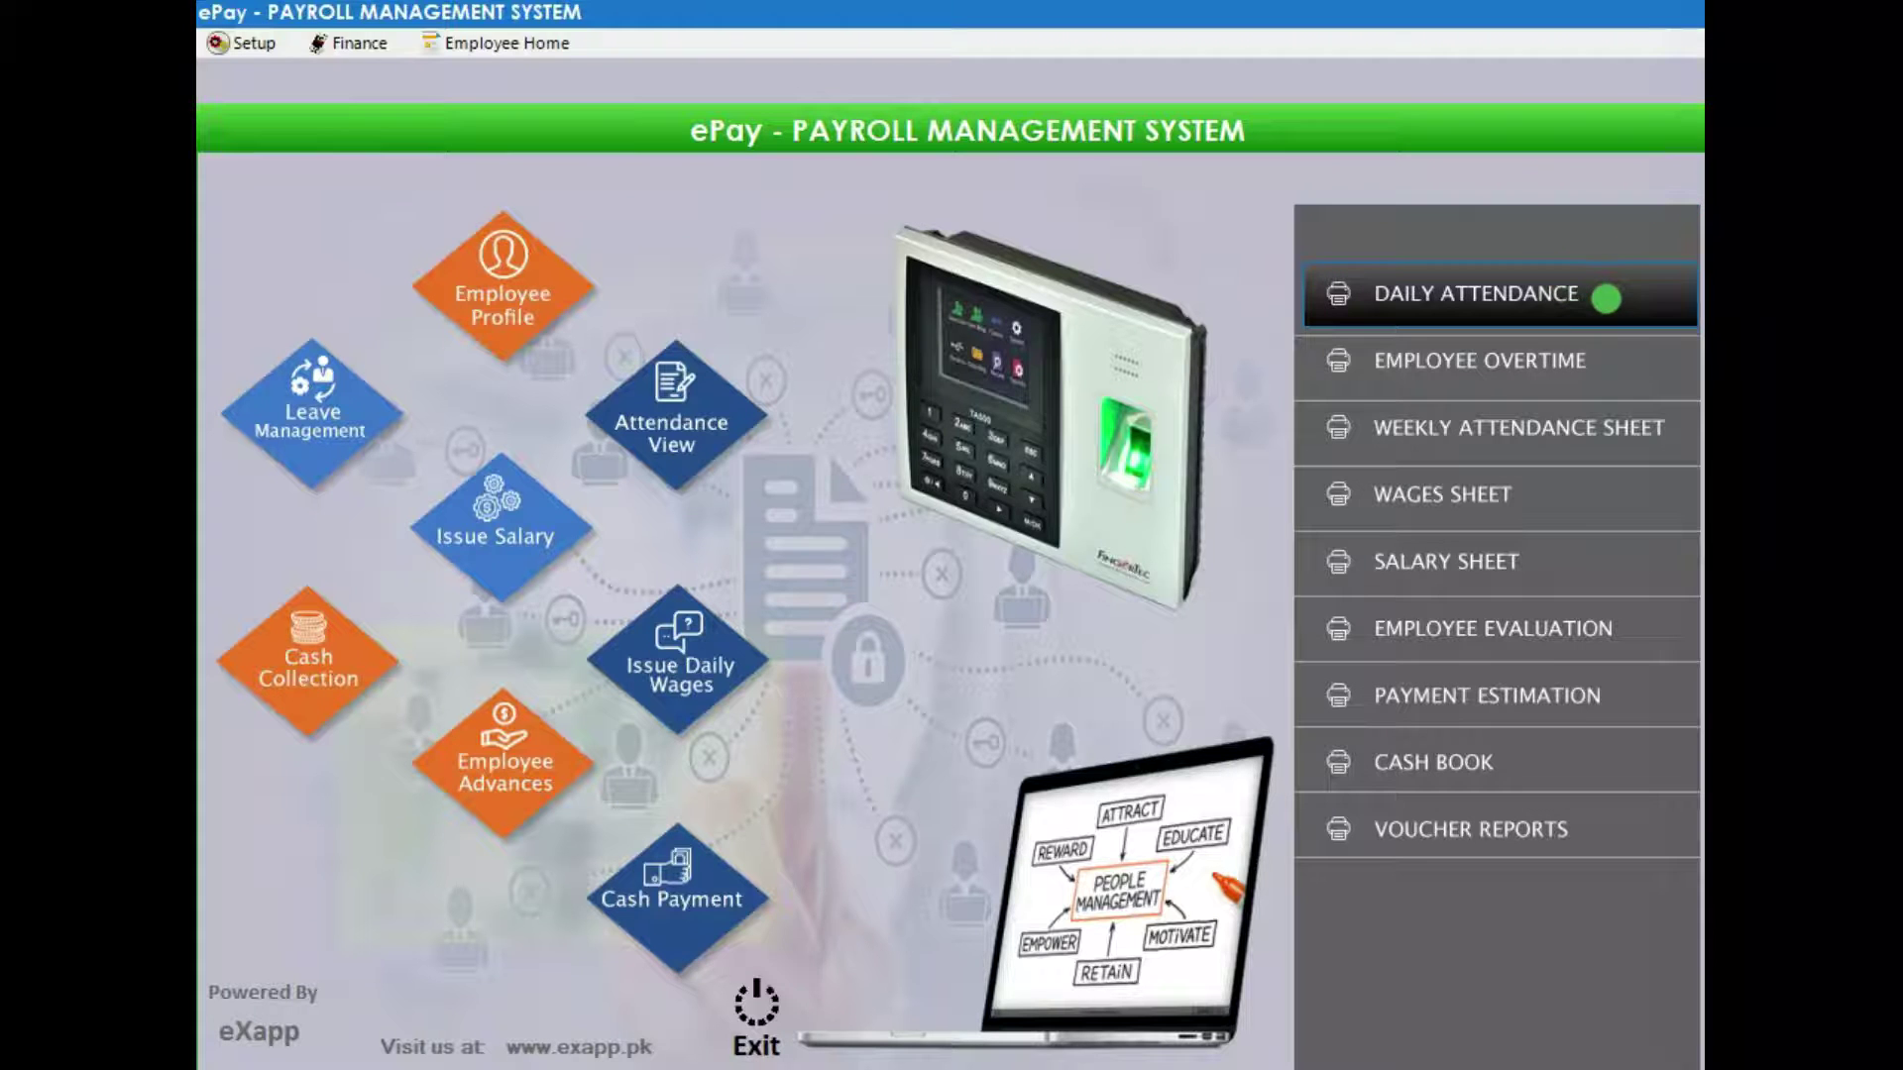
- Open the daily attendance report's date selection and close it without previewing the report
{"action": "left_click", "coordinate": [1605, 298]}
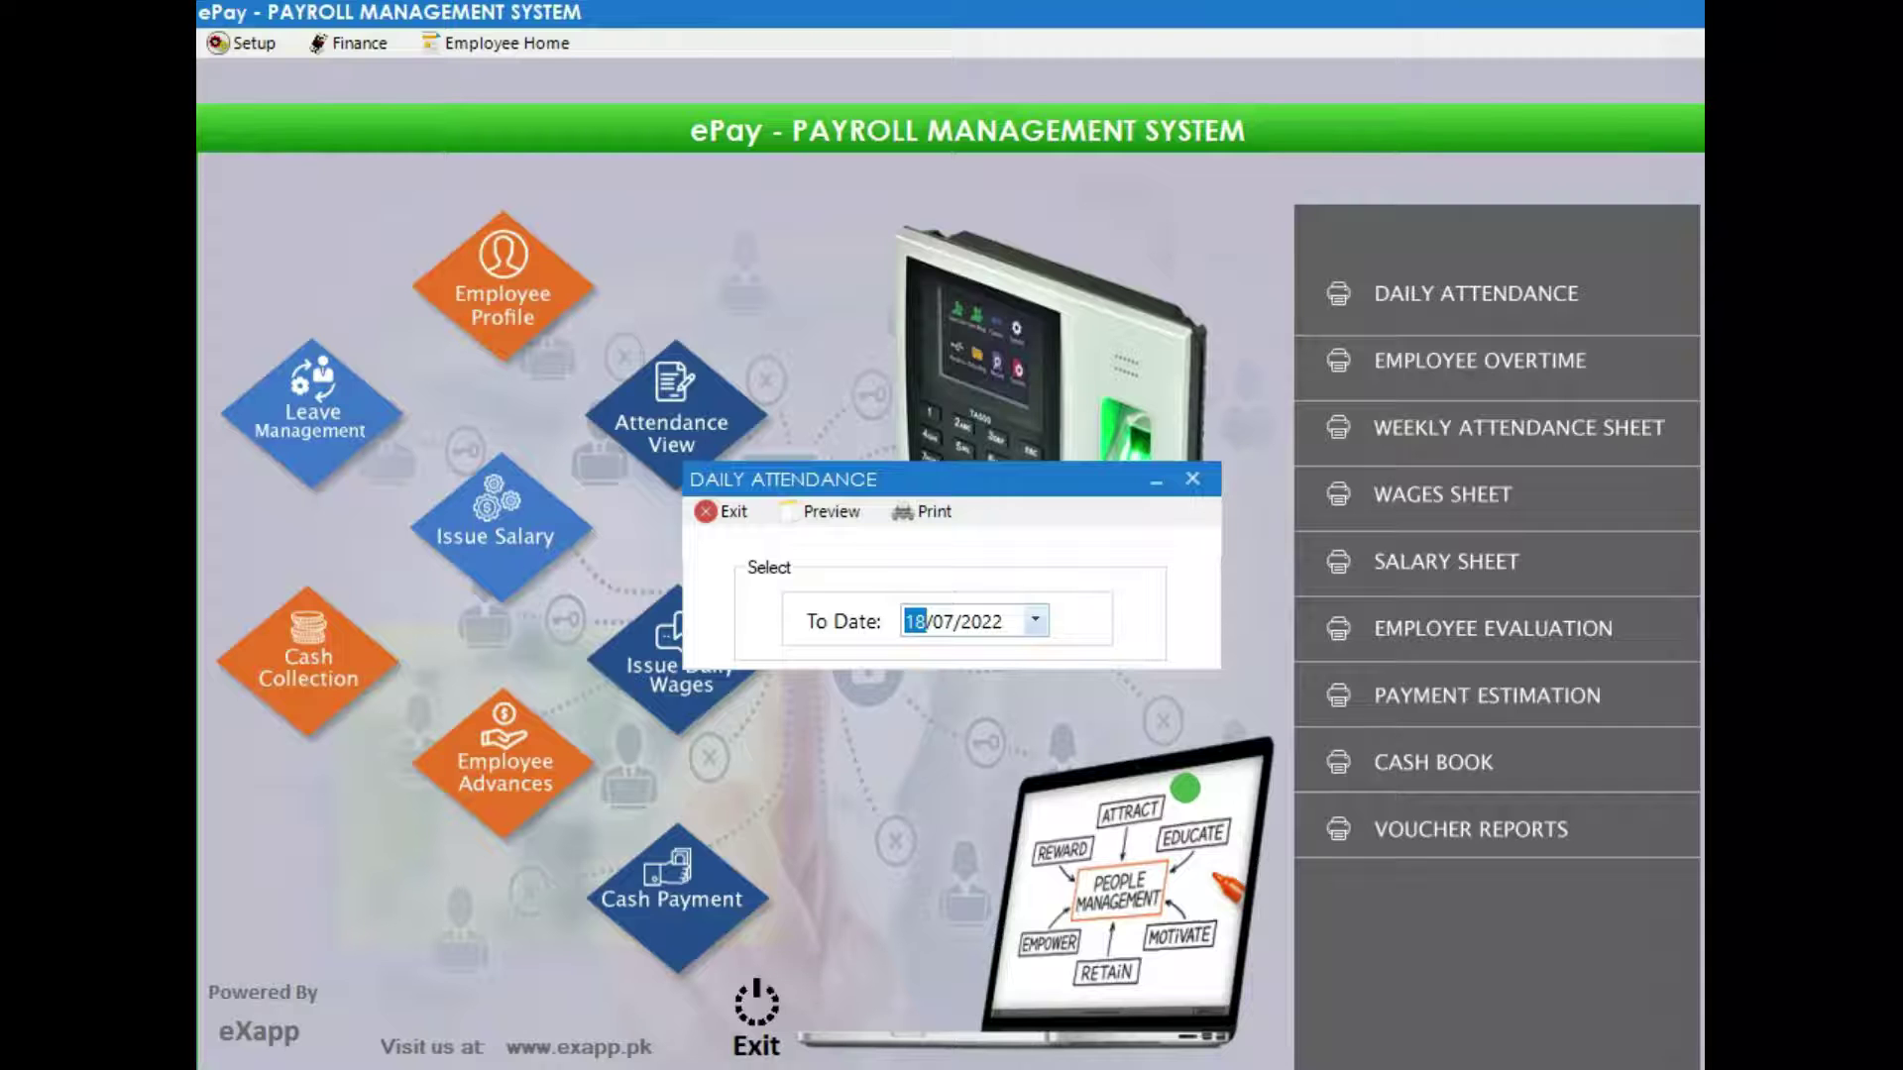
{"action": "left_click", "coordinate": [1192, 479]}
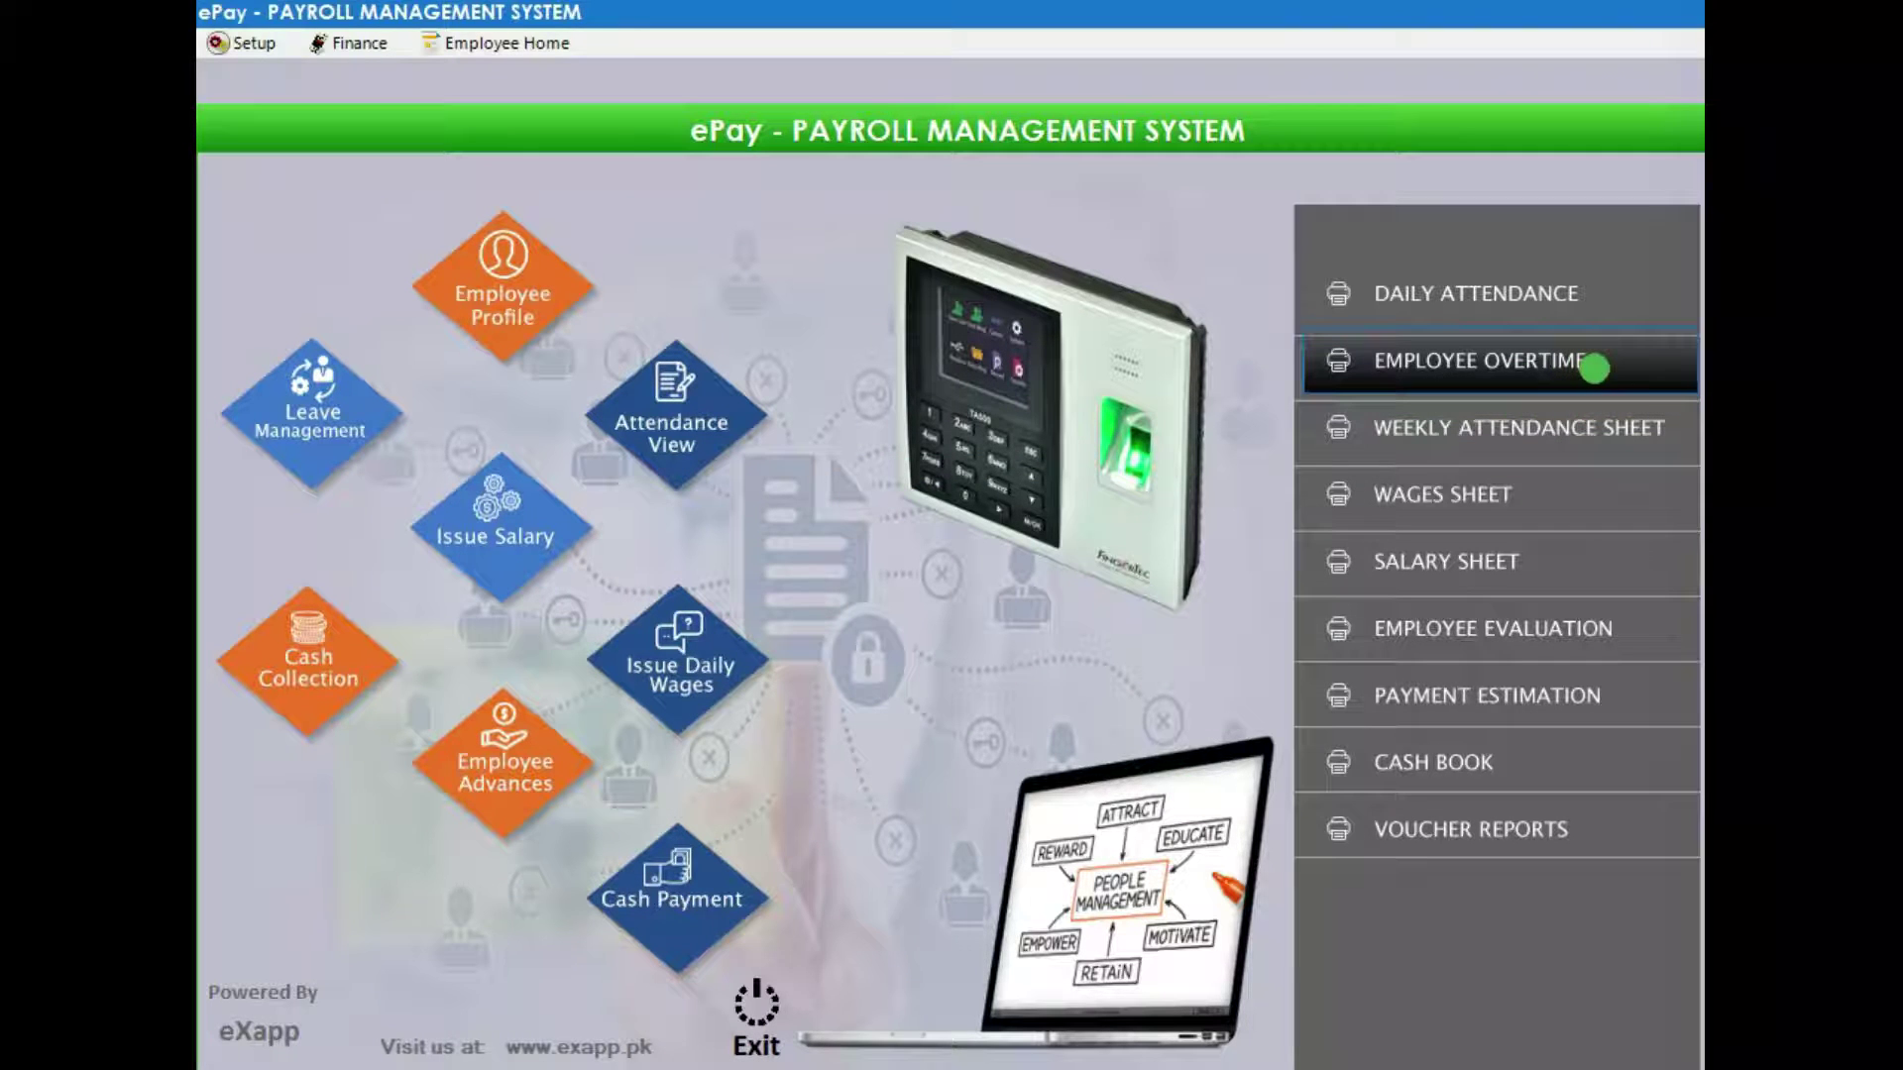
- Preview the employee overtime report for 18/07/2018 to 18/07/2022 and examine its overtime entries
{"action": "left_click", "coordinate": [1594, 368]}
{"action": "key", "text": "Right"}
{"action": "key", "text": "Right"}
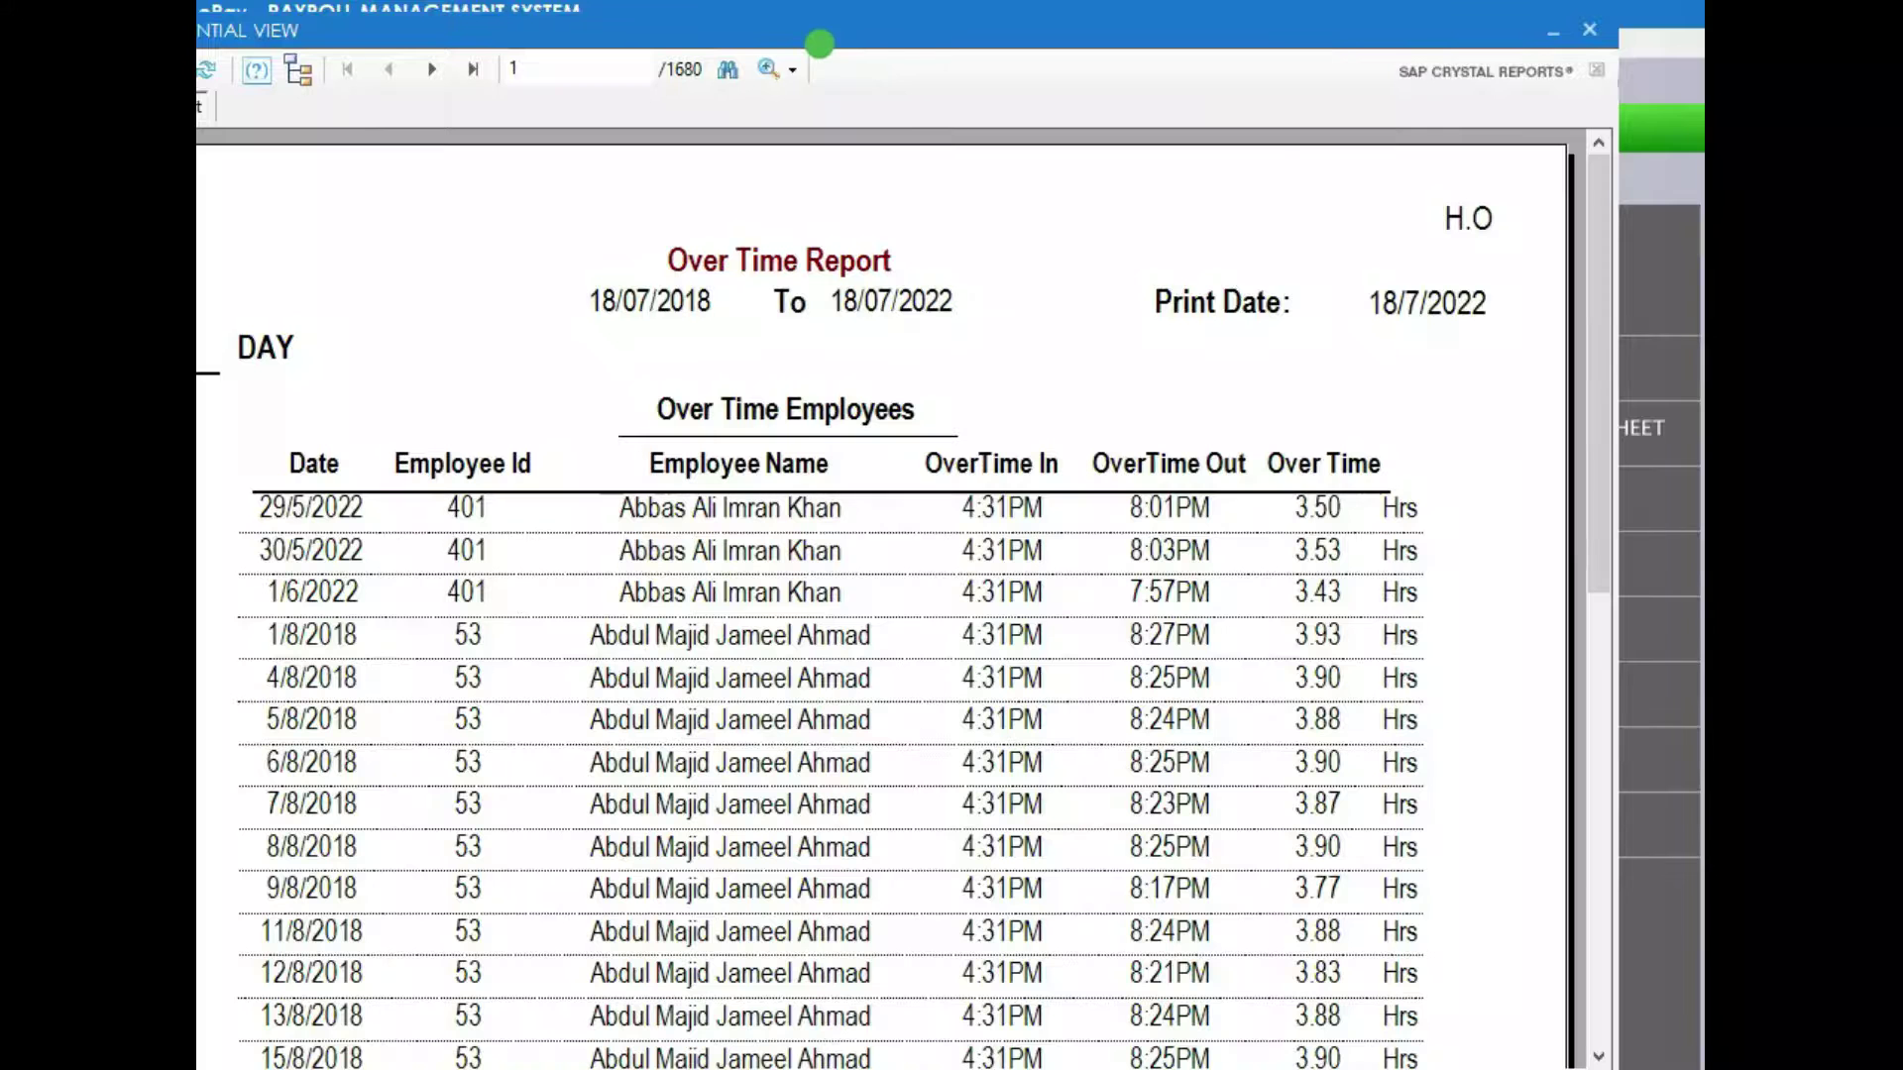
{"action": "left_click_drag", "start_coordinate": [653, 26], "coordinate": [738, 23]}
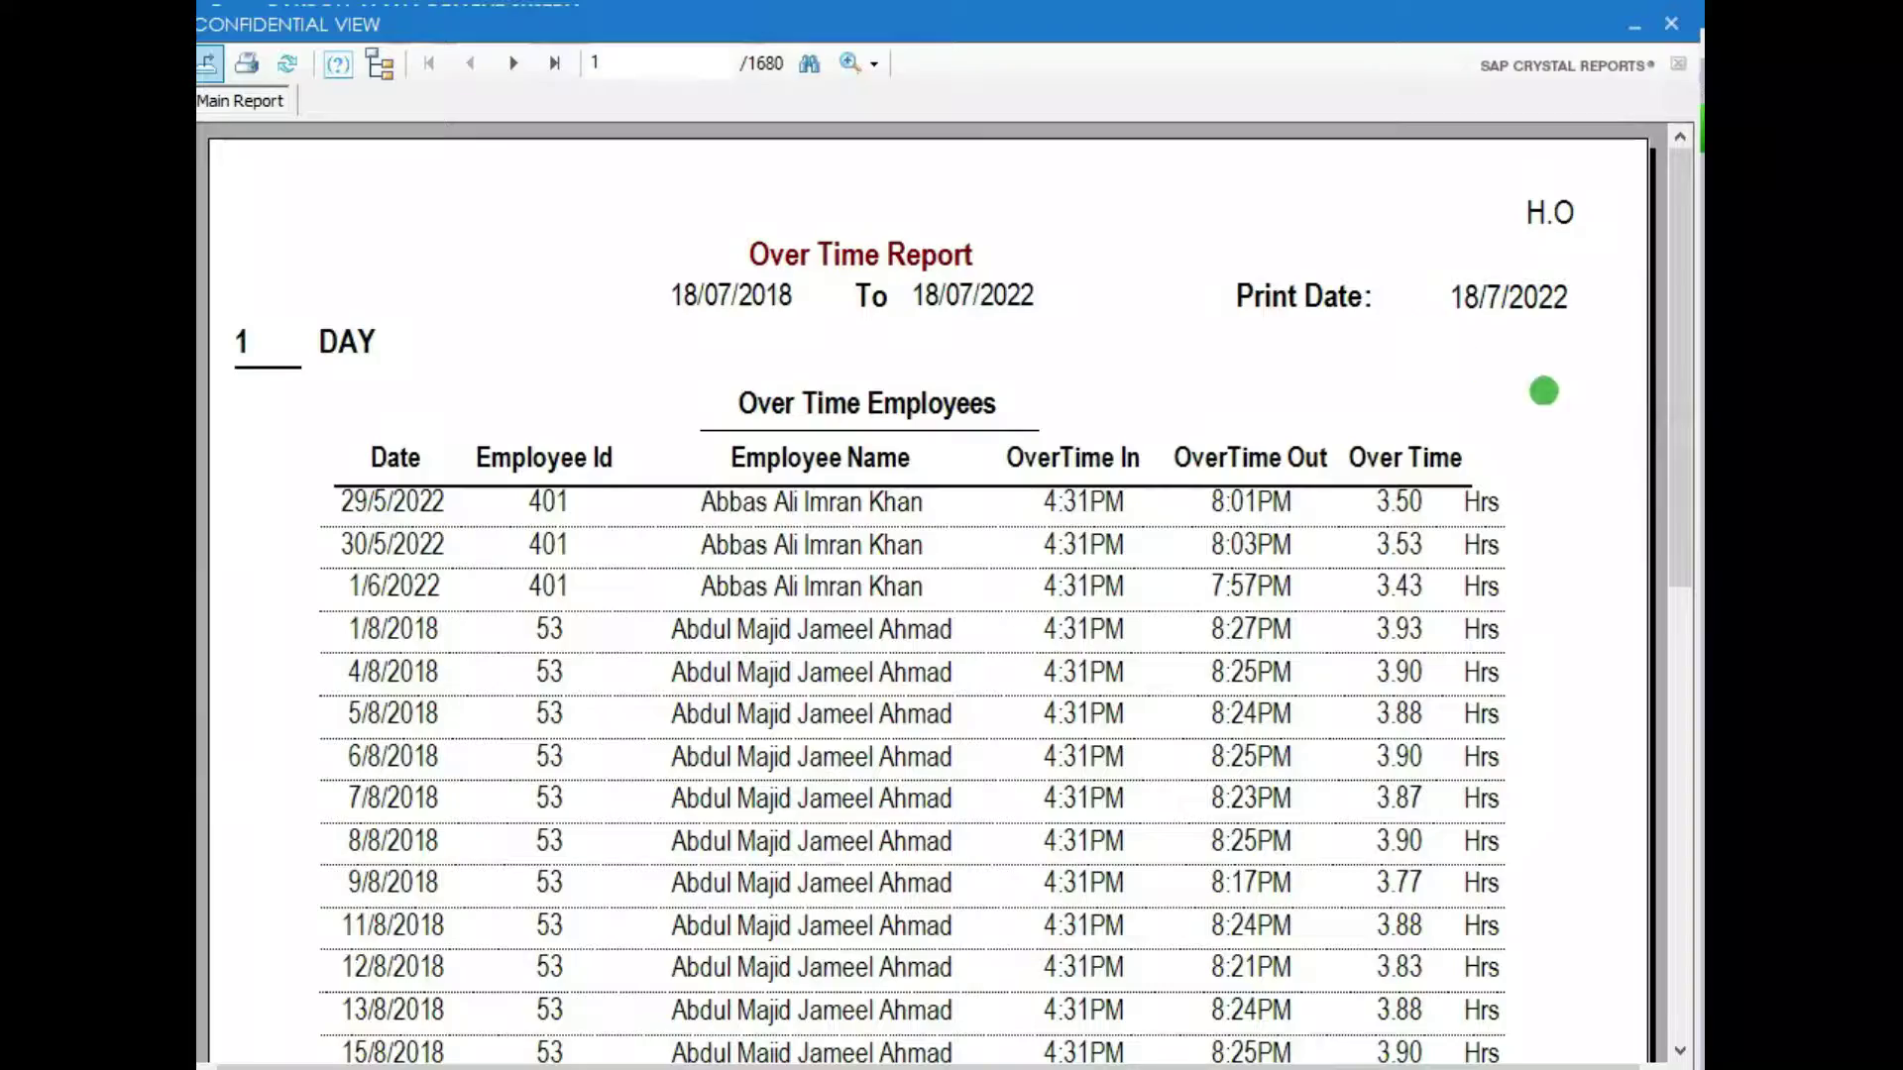
{"action": "left_click_drag", "start_coordinate": [1670, 420], "coordinate": [1693, 388]}
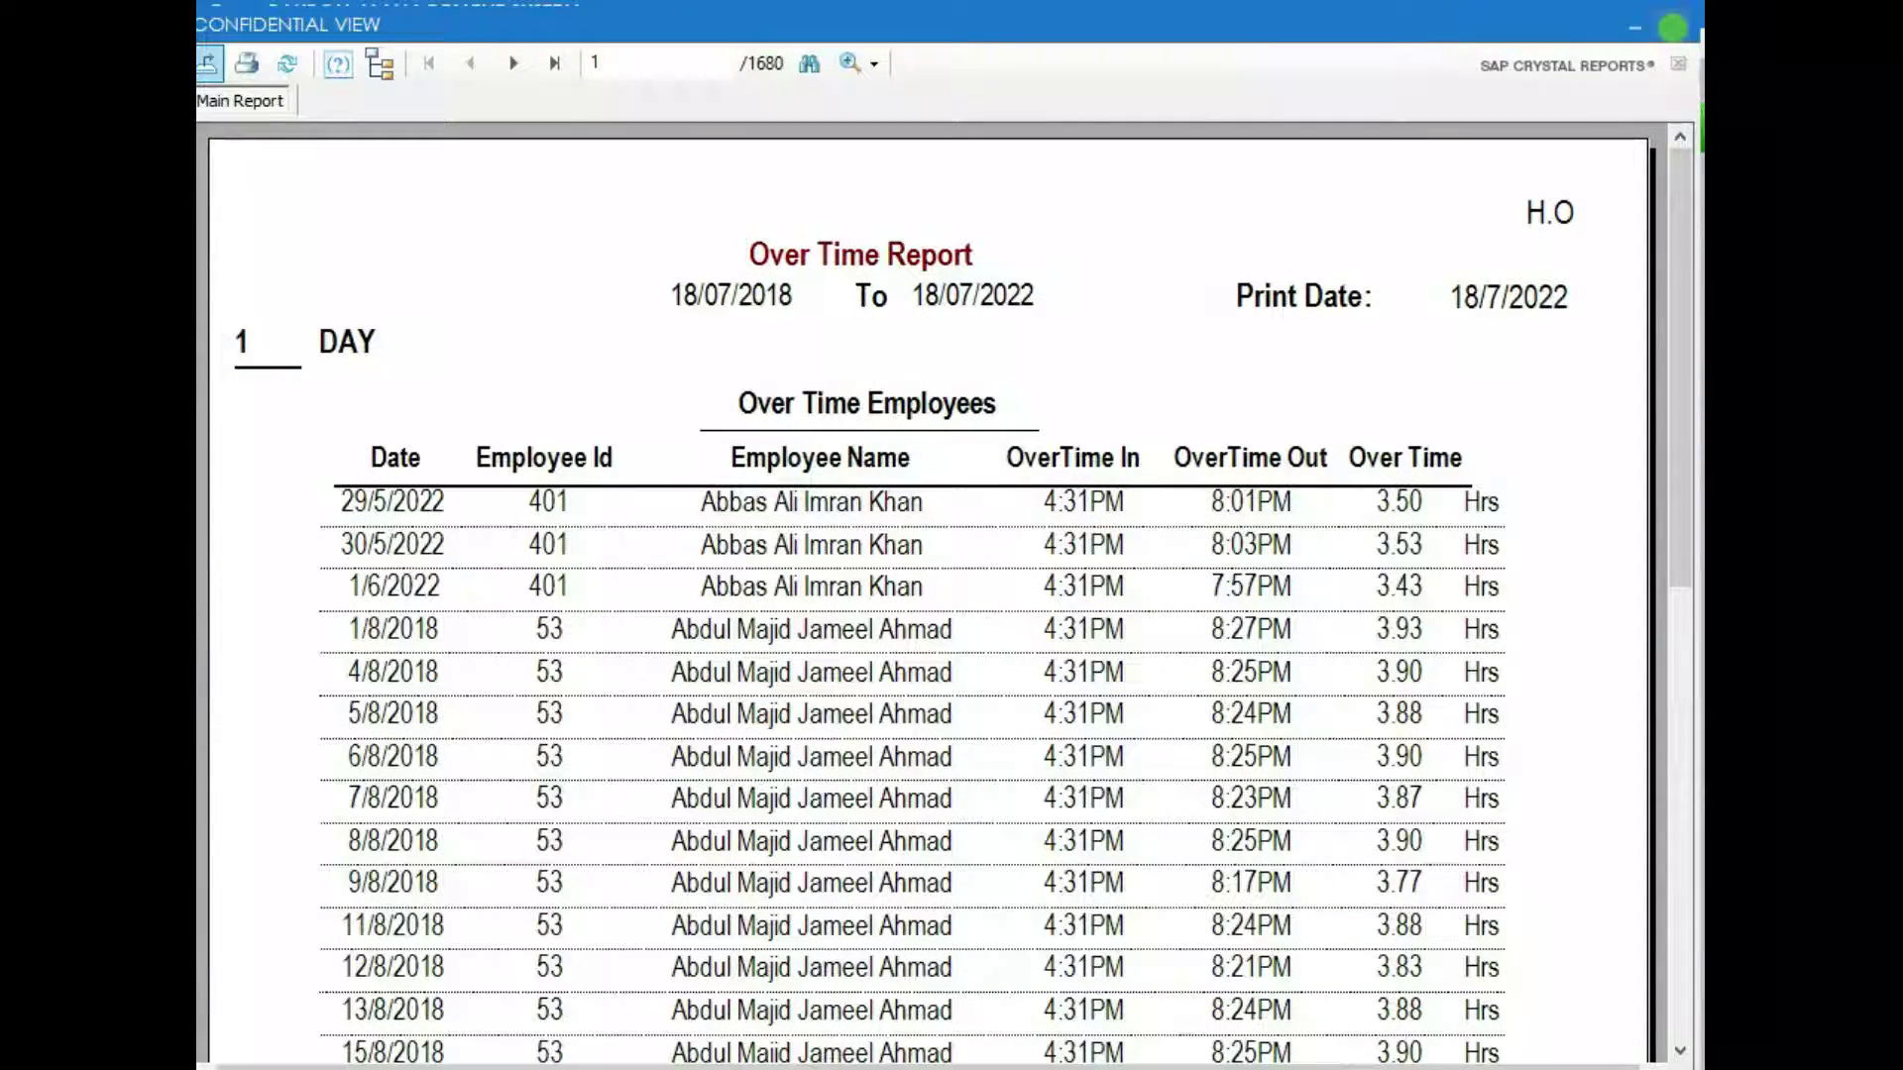
- Page through the overtime report to its second and last pages, examine the totals, and close the report and its date selection
{"action": "left_click", "coordinate": [517, 65]}
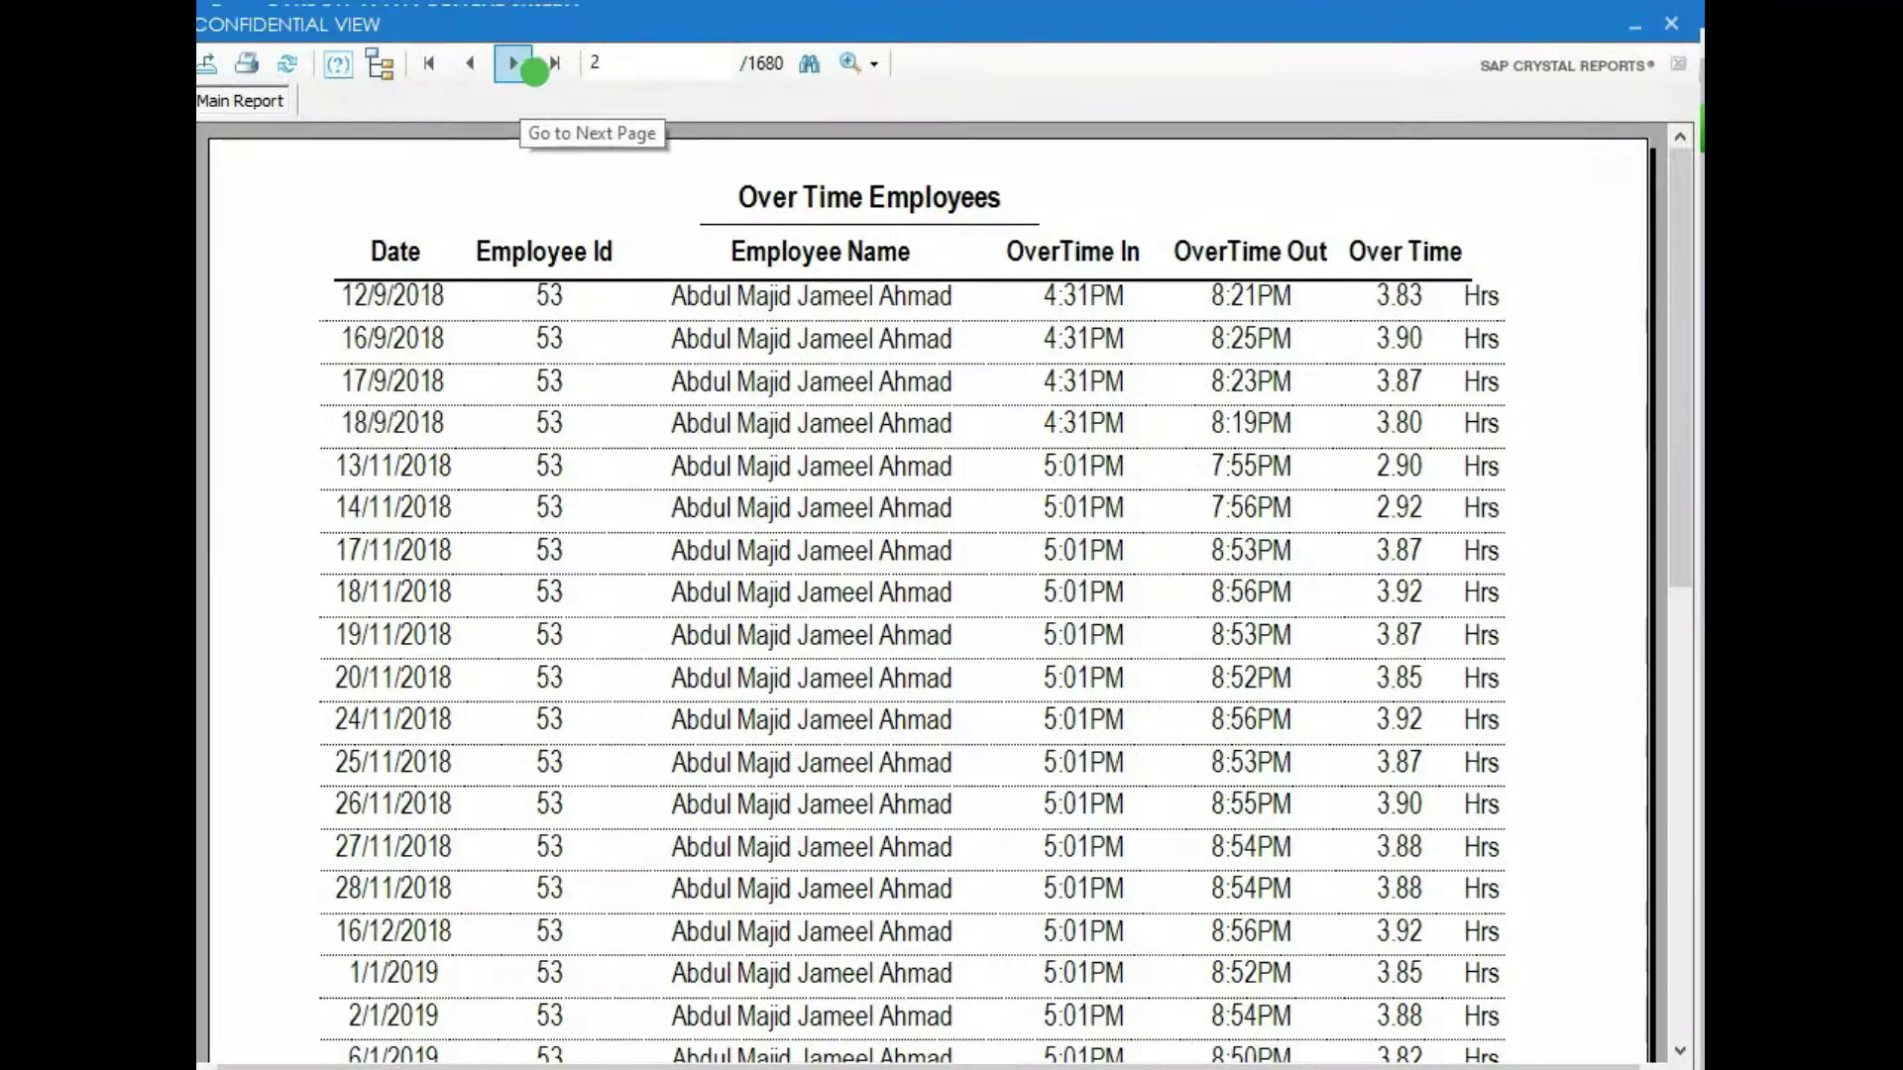
{"action": "left_click", "coordinate": [561, 68]}
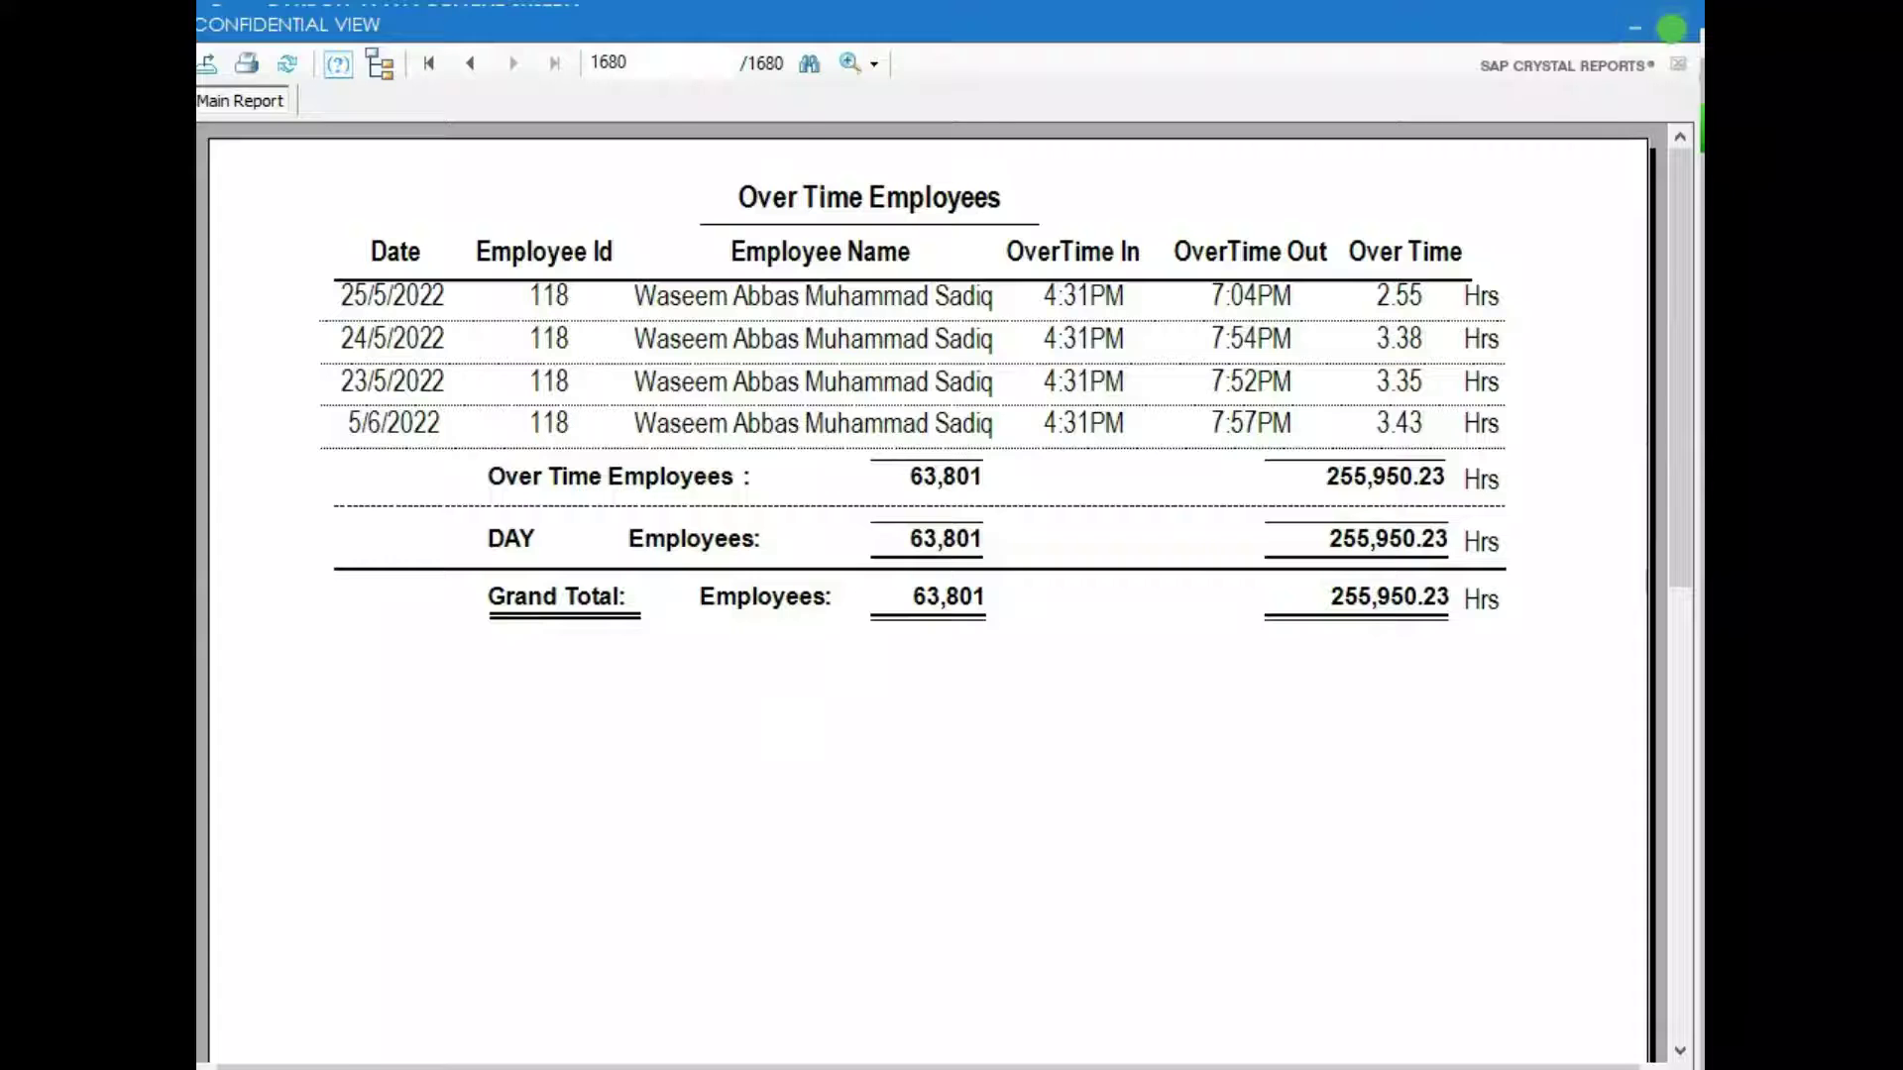
{"action": "left_click", "coordinate": [1671, 28]}
{"action": "left_click", "coordinate": [660, 487]}
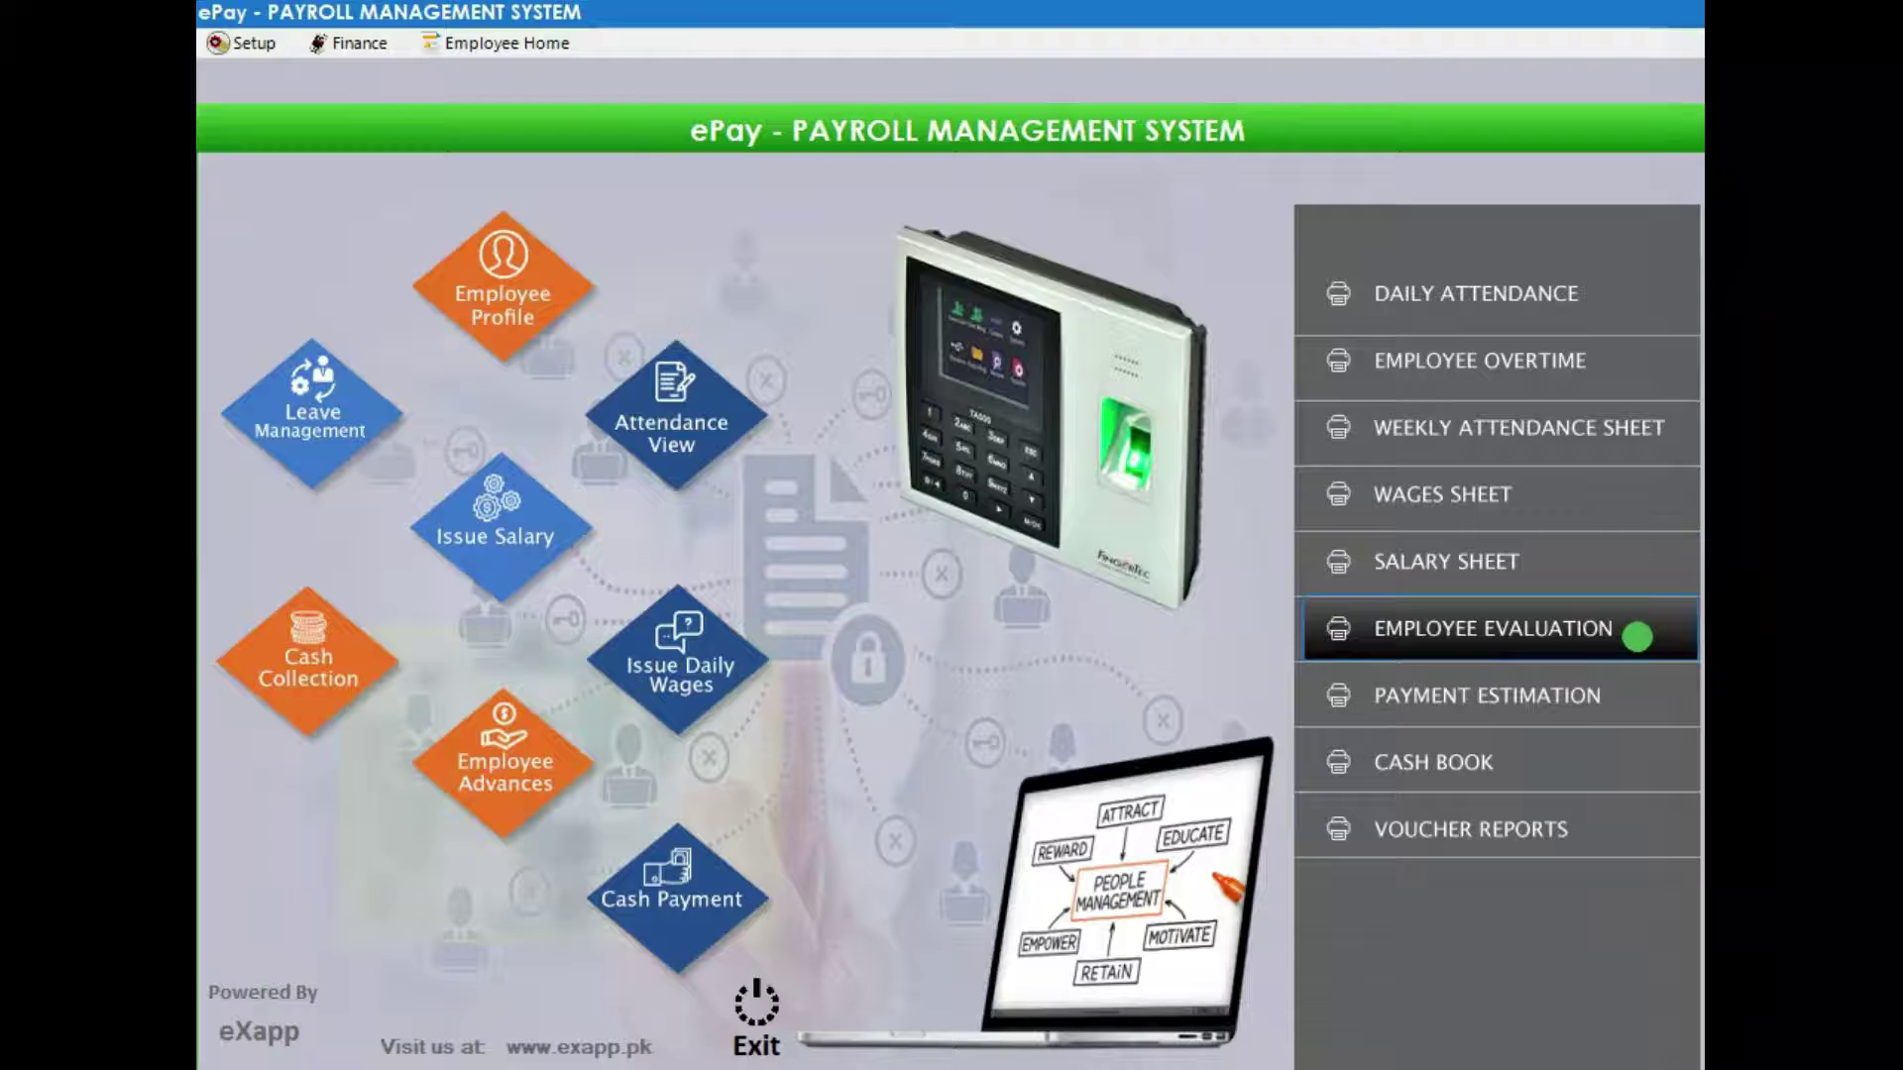
- Open the employee evaluation report, examine its departments, positions and basic salaries, and close it
{"action": "left_click", "coordinate": [1636, 636]}
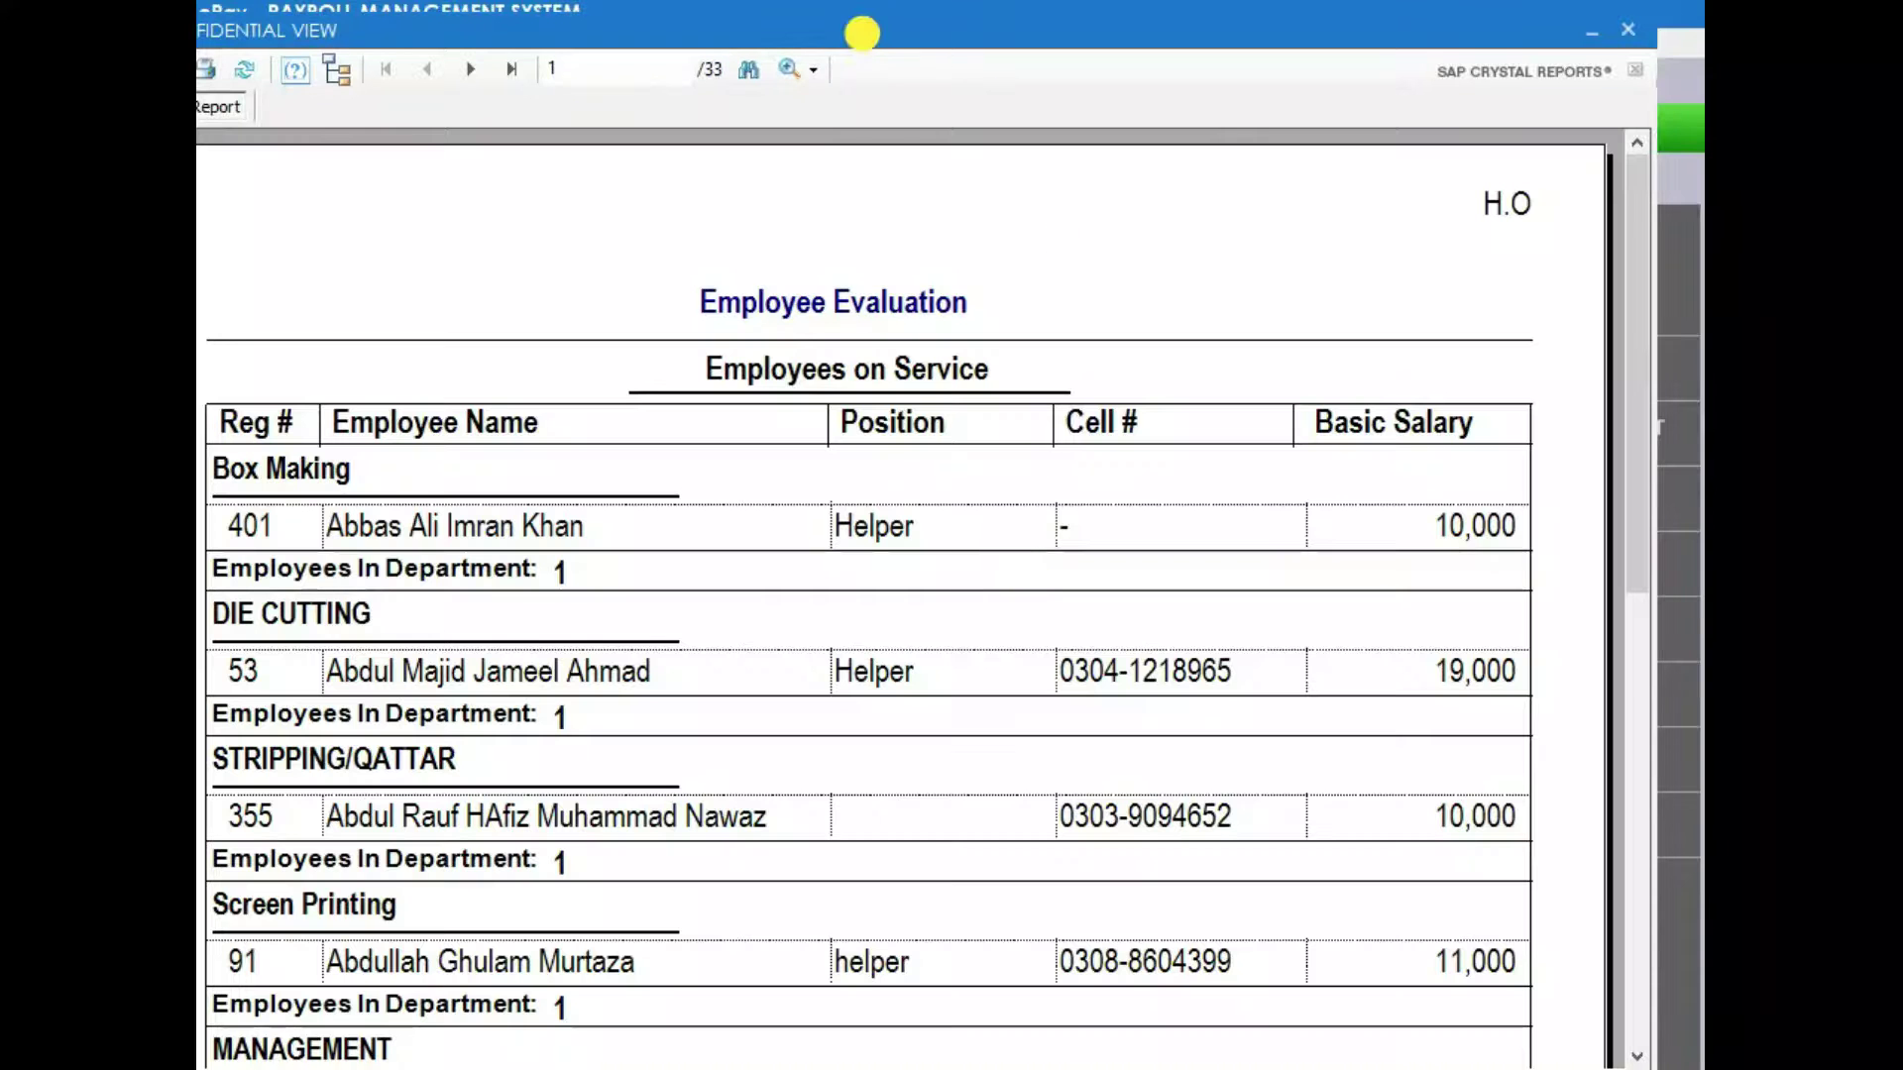
{"action": "double_click", "coordinate": [862, 33]}
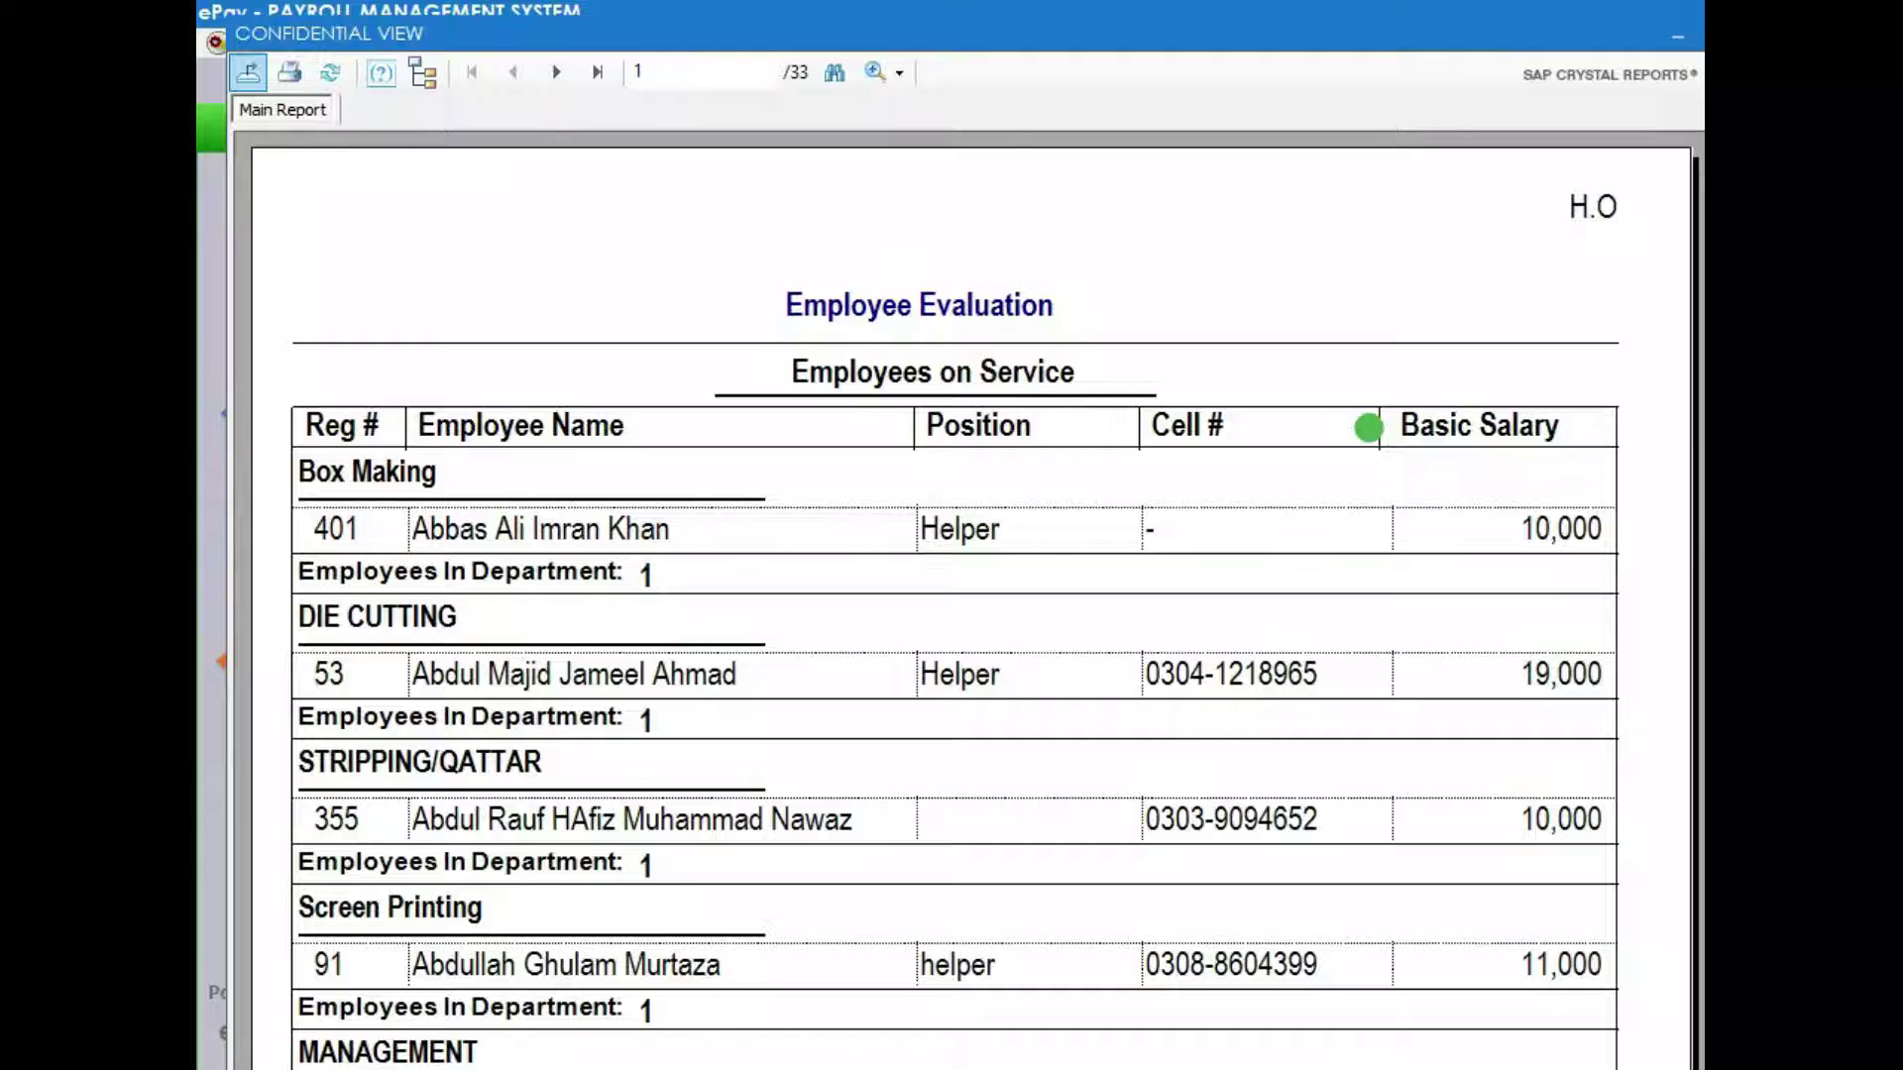
{"action": "left_click", "coordinate": [1092, 379]}
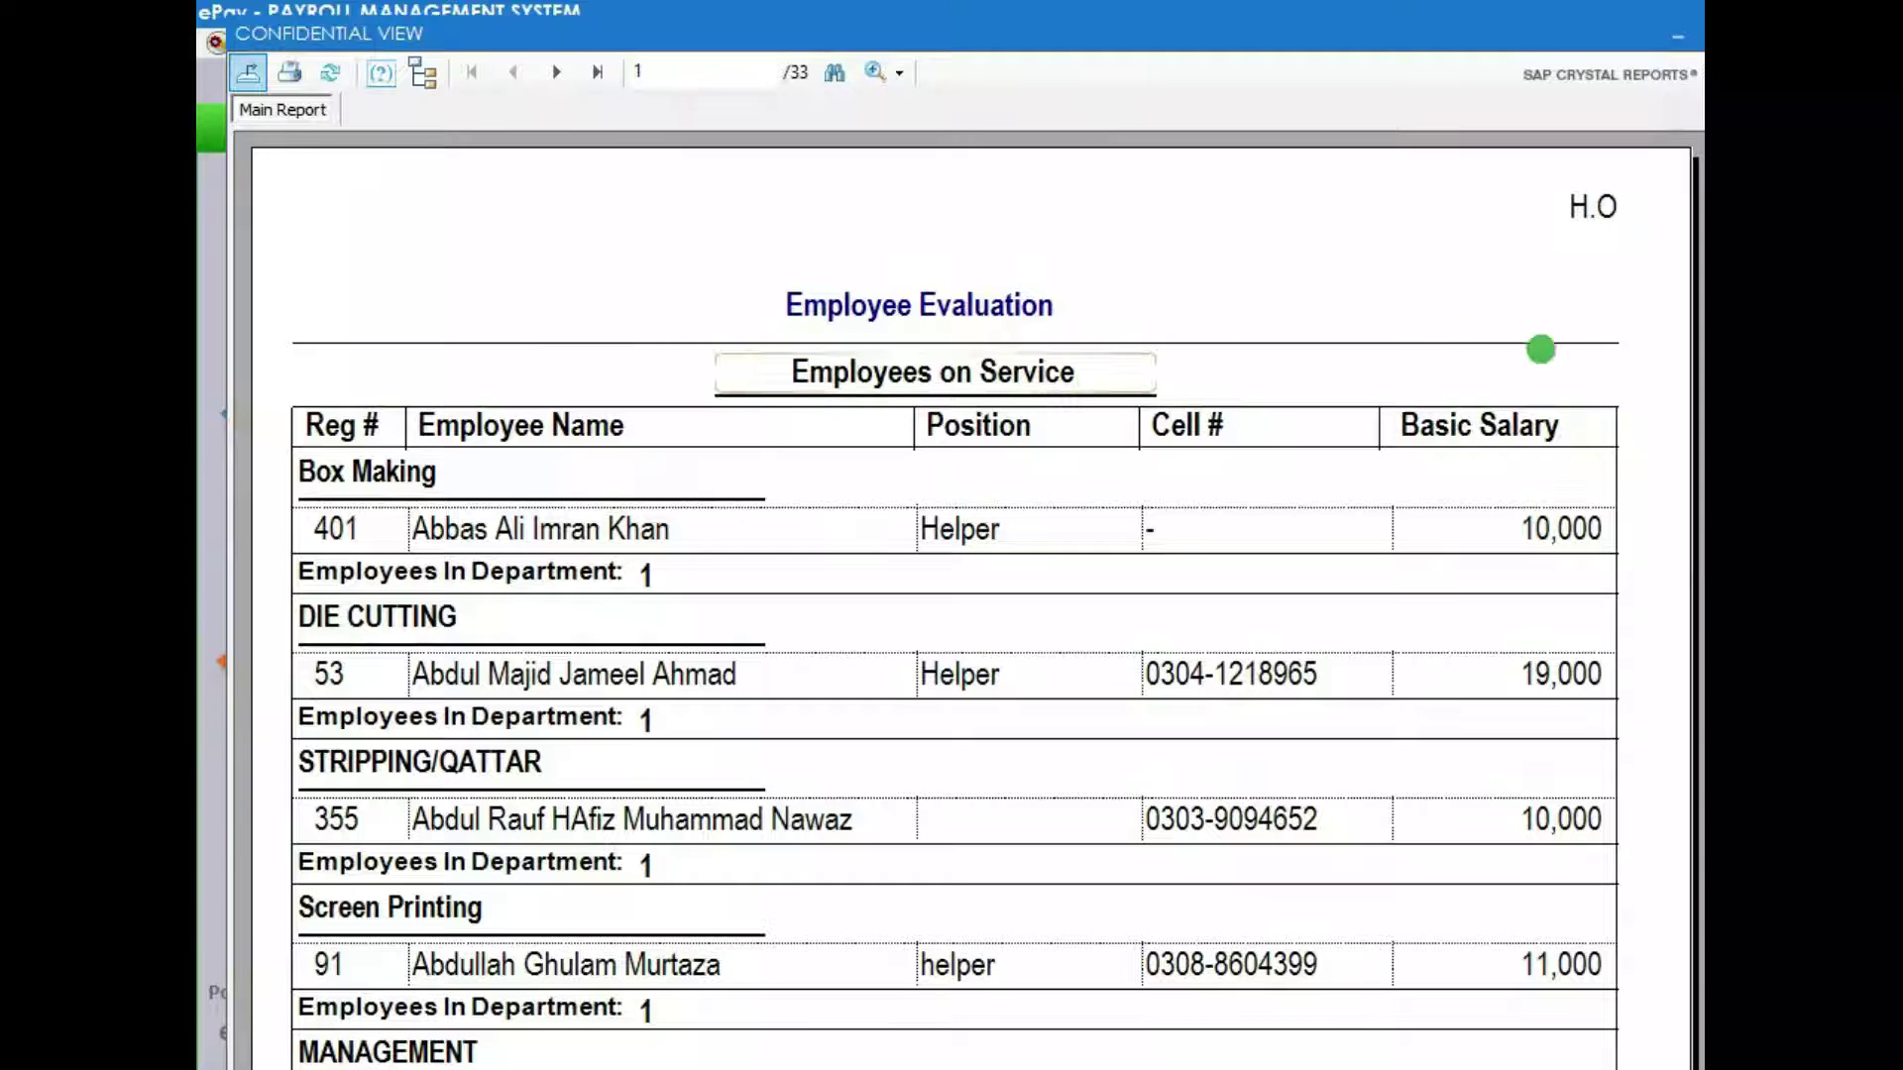
{"action": "left_click", "coordinate": [597, 467]}
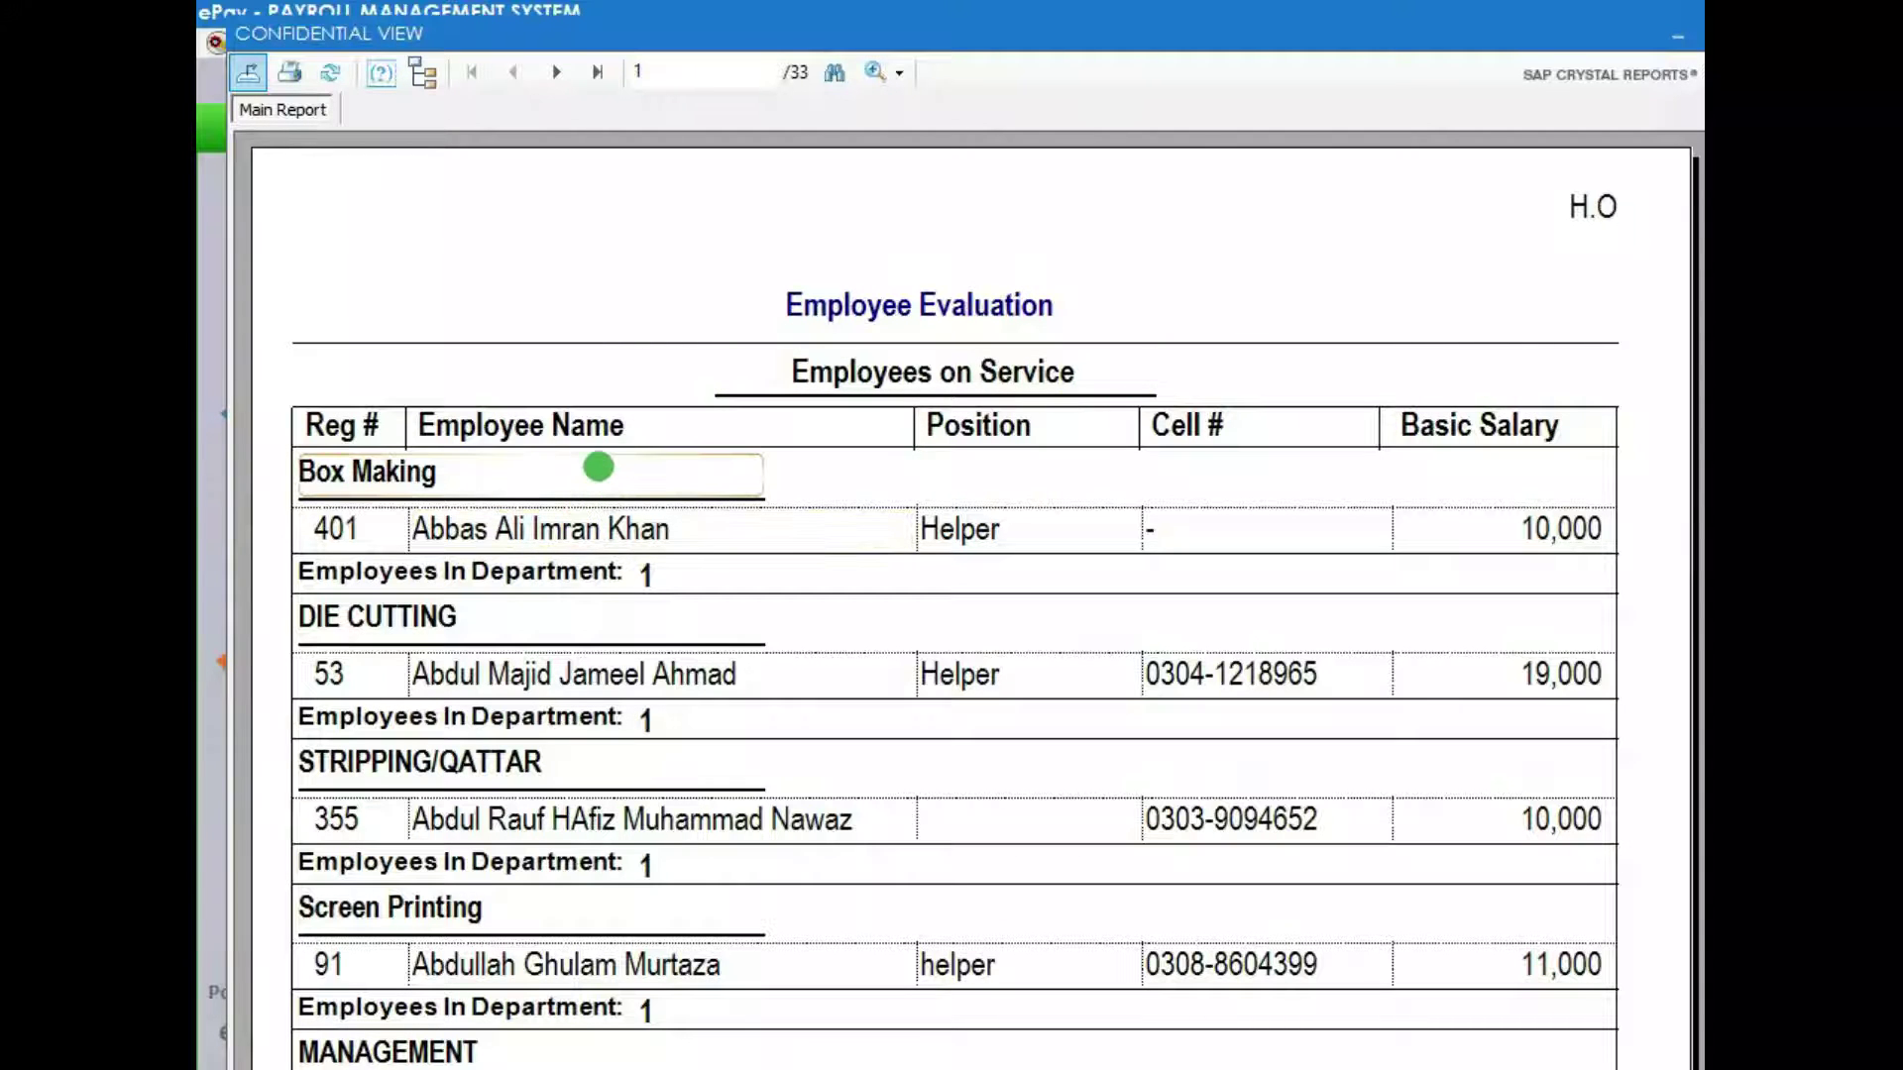
{"action": "left_click", "coordinate": [1030, 420]}
{"action": "left_click", "coordinate": [1040, 379]}
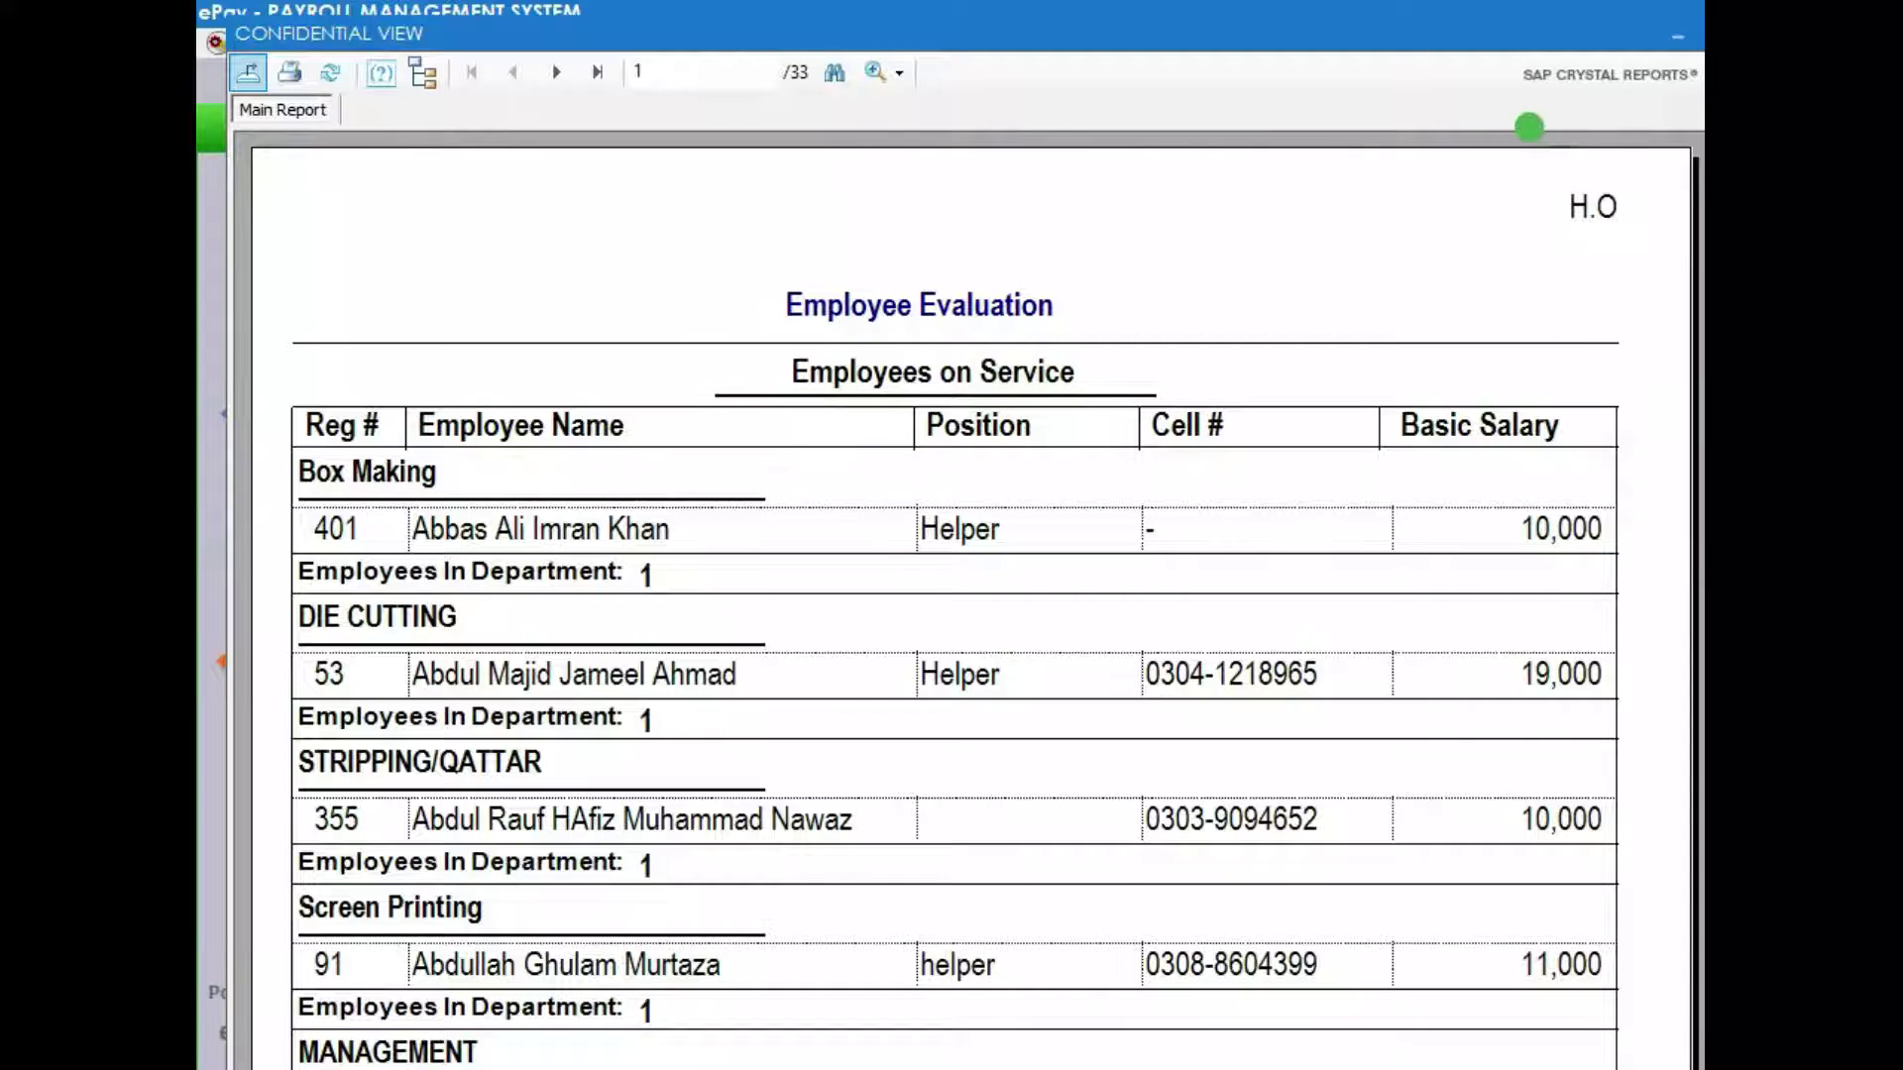
{"action": "left_click_drag", "start_coordinate": [1276, 29], "coordinate": [1262, 30]}
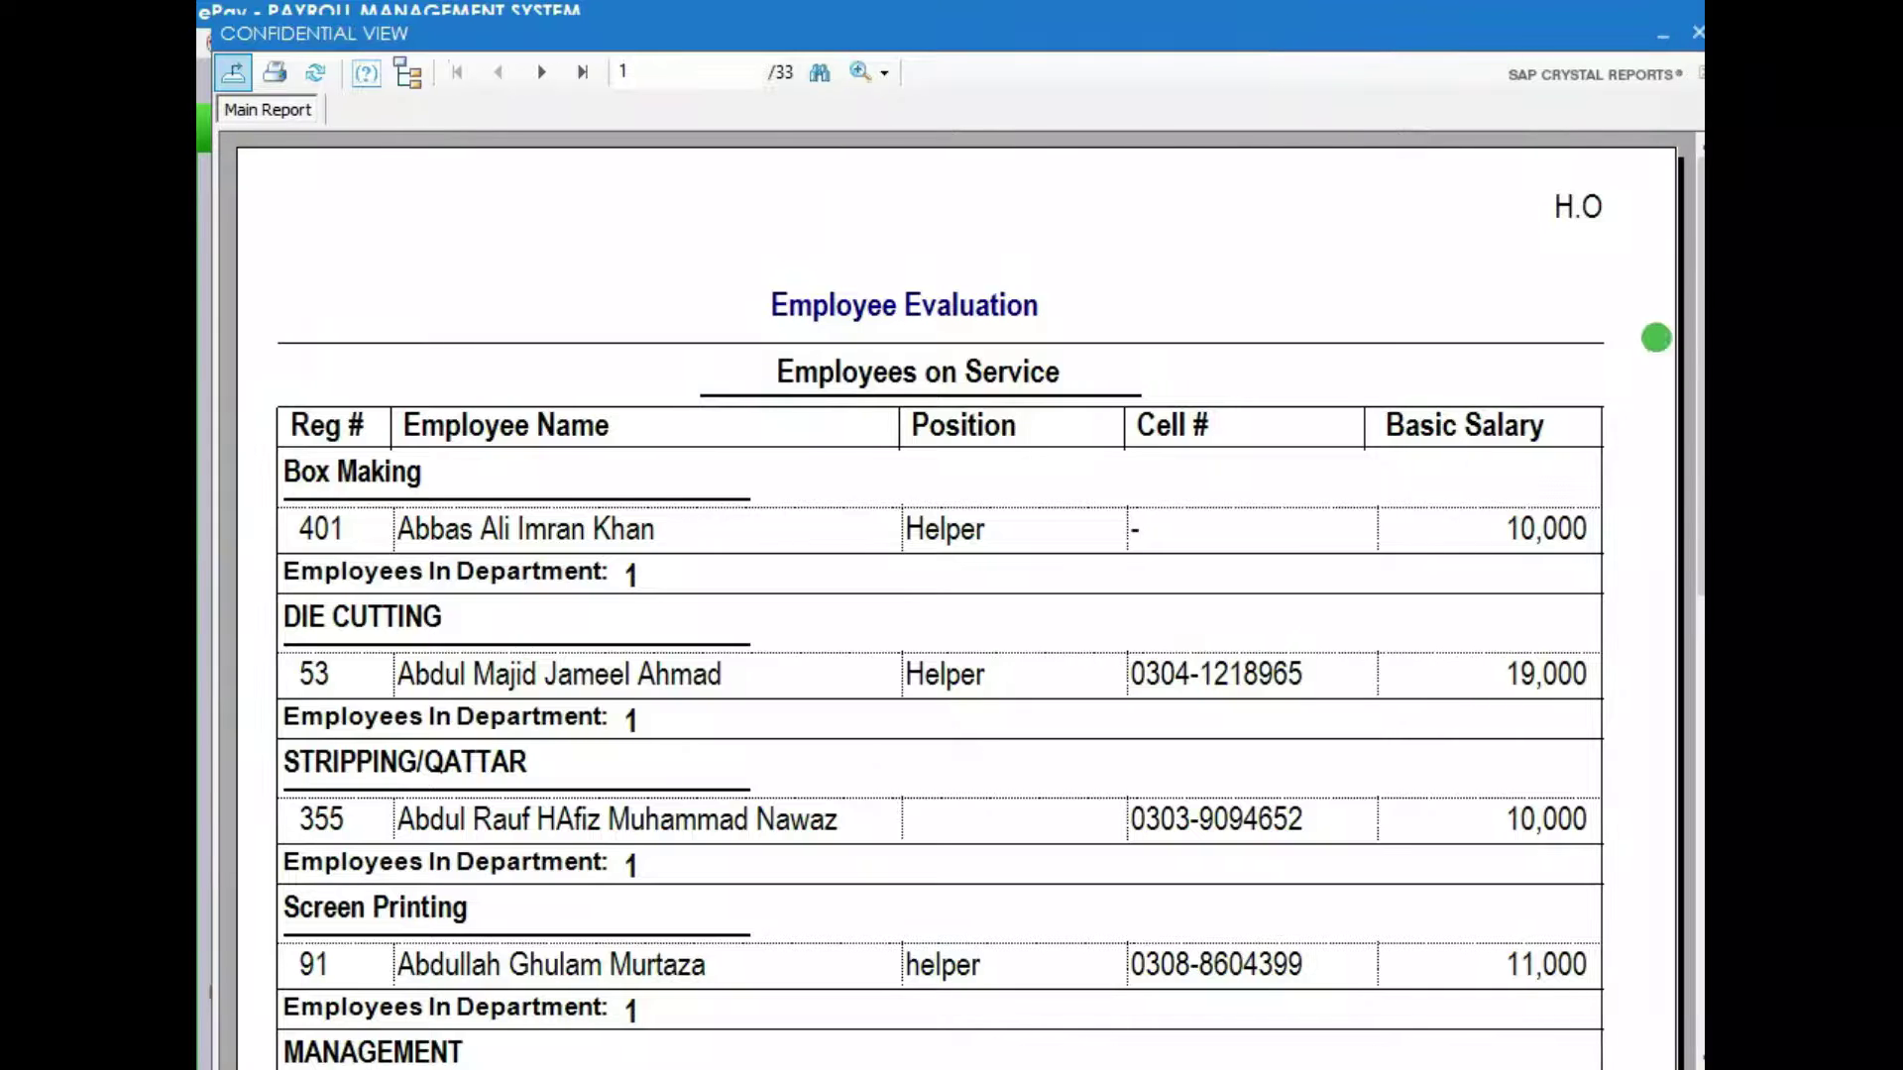
{"action": "mouse_move", "coordinate": [1696, 399]}
{"action": "left_mouse_down"}
{"action": "mouse_move", "coordinate": [1697, 602]}
{"action": "mouse_move", "coordinate": [1697, 391]}
{"action": "left_mouse_up"}
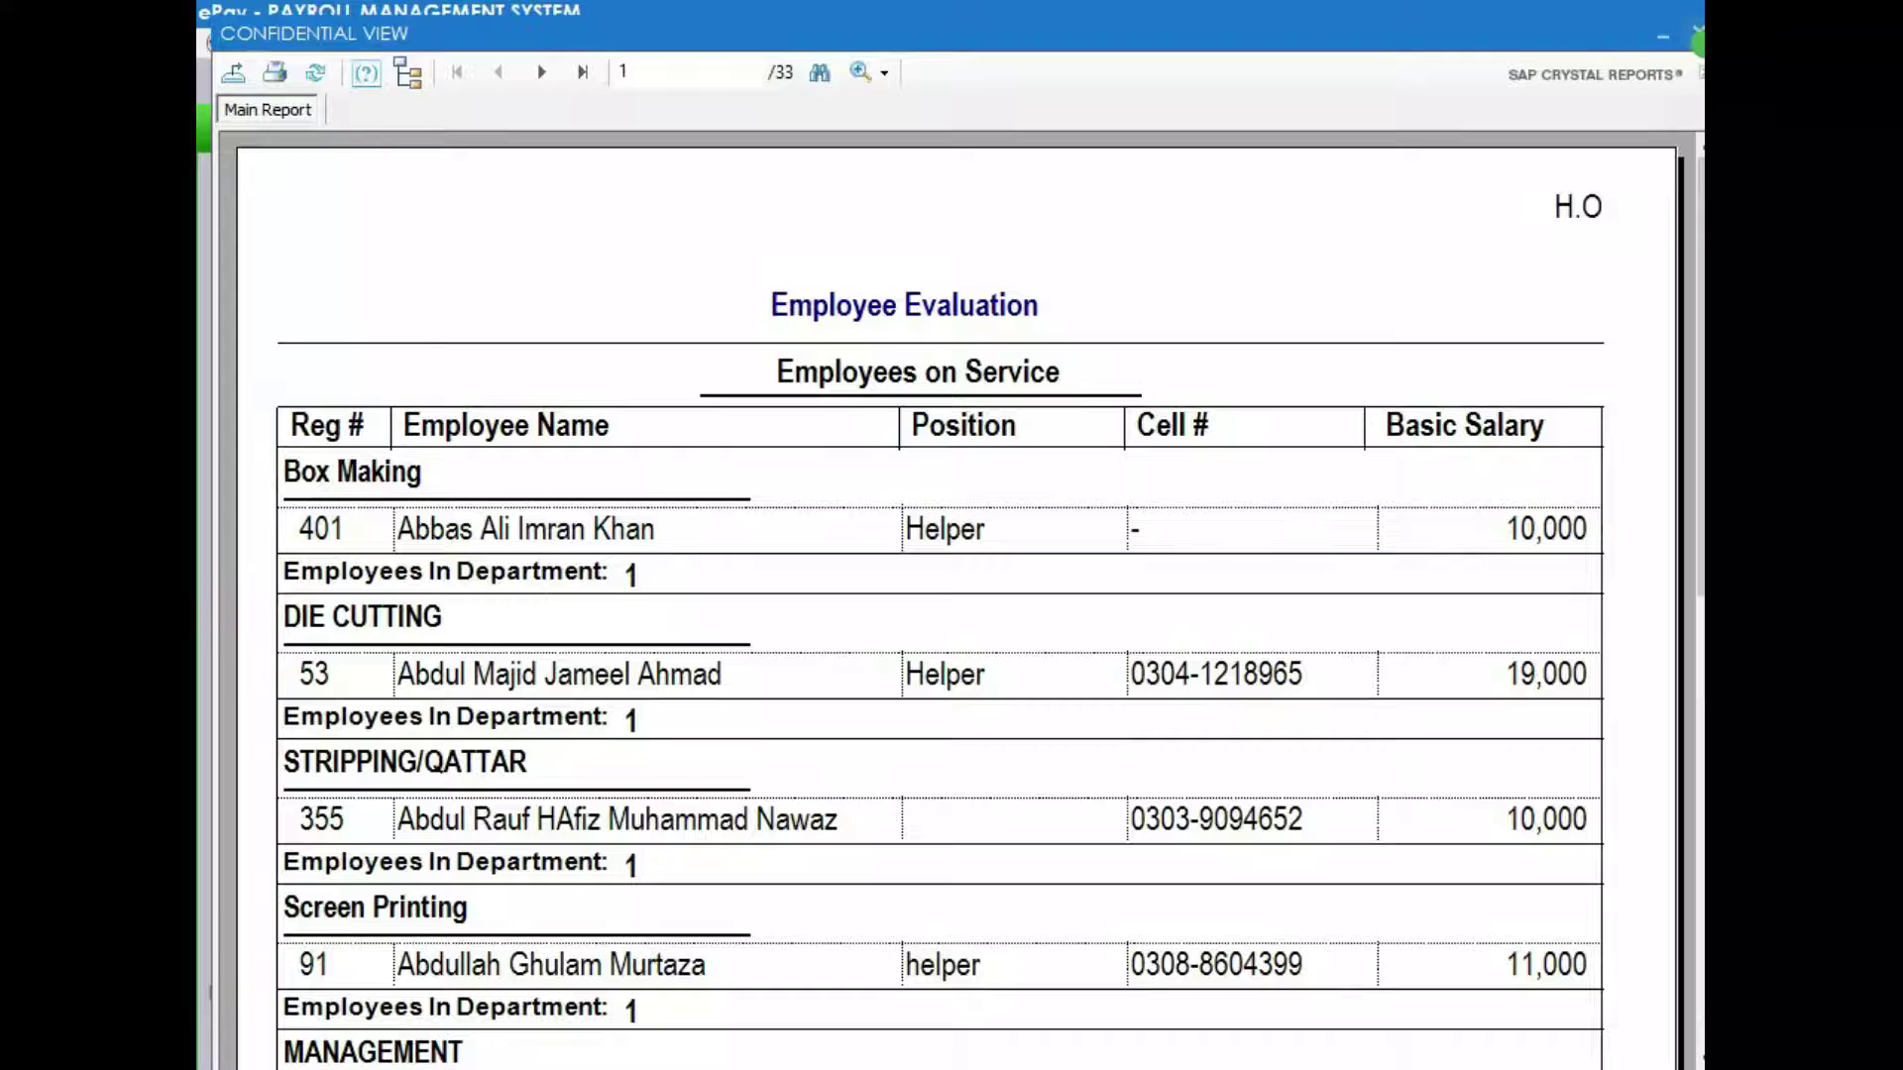
{"action": "left_click_drag", "start_coordinate": [1566, 40], "coordinate": [1472, 77]}
{"action": "left_click", "coordinate": [1606, 73]}
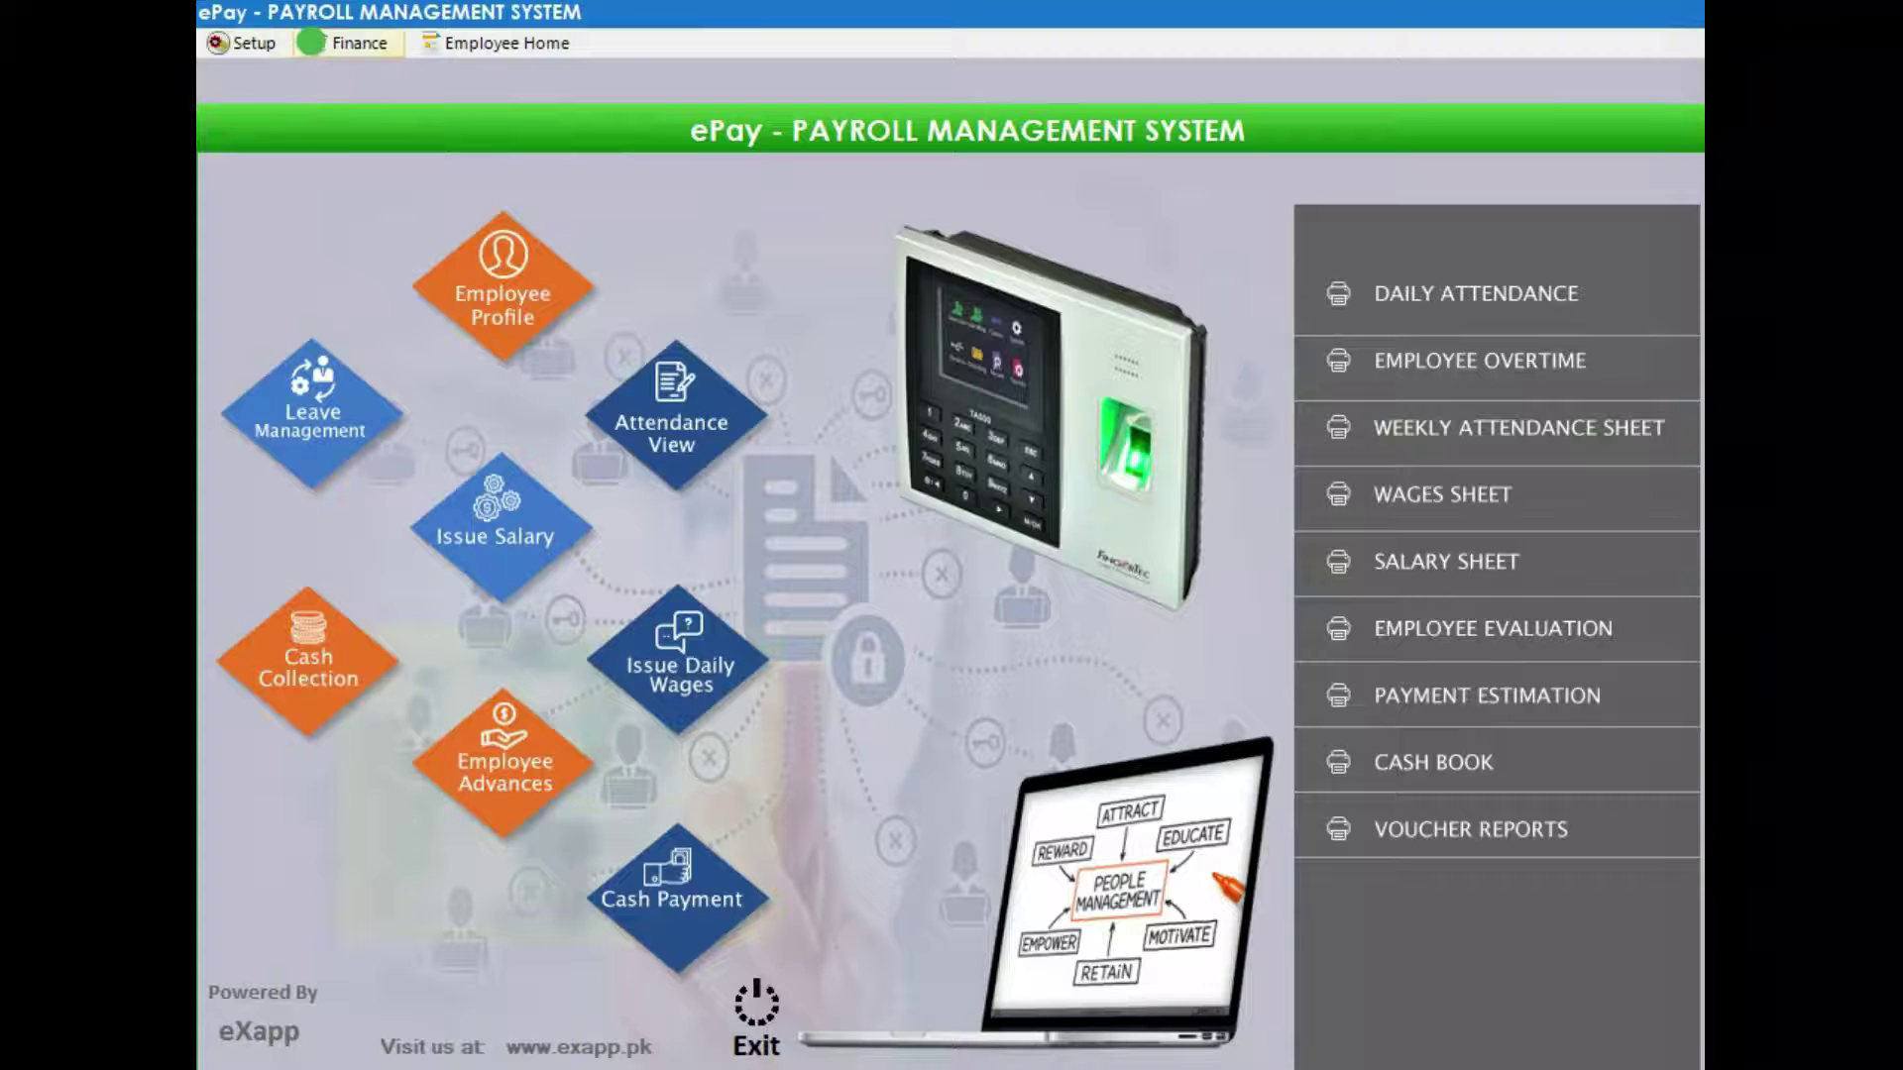
- Examine the finance module's voucher, cash book, ledger and trial balance options without opening any of them
{"action": "left_click", "coordinate": [317, 43]}
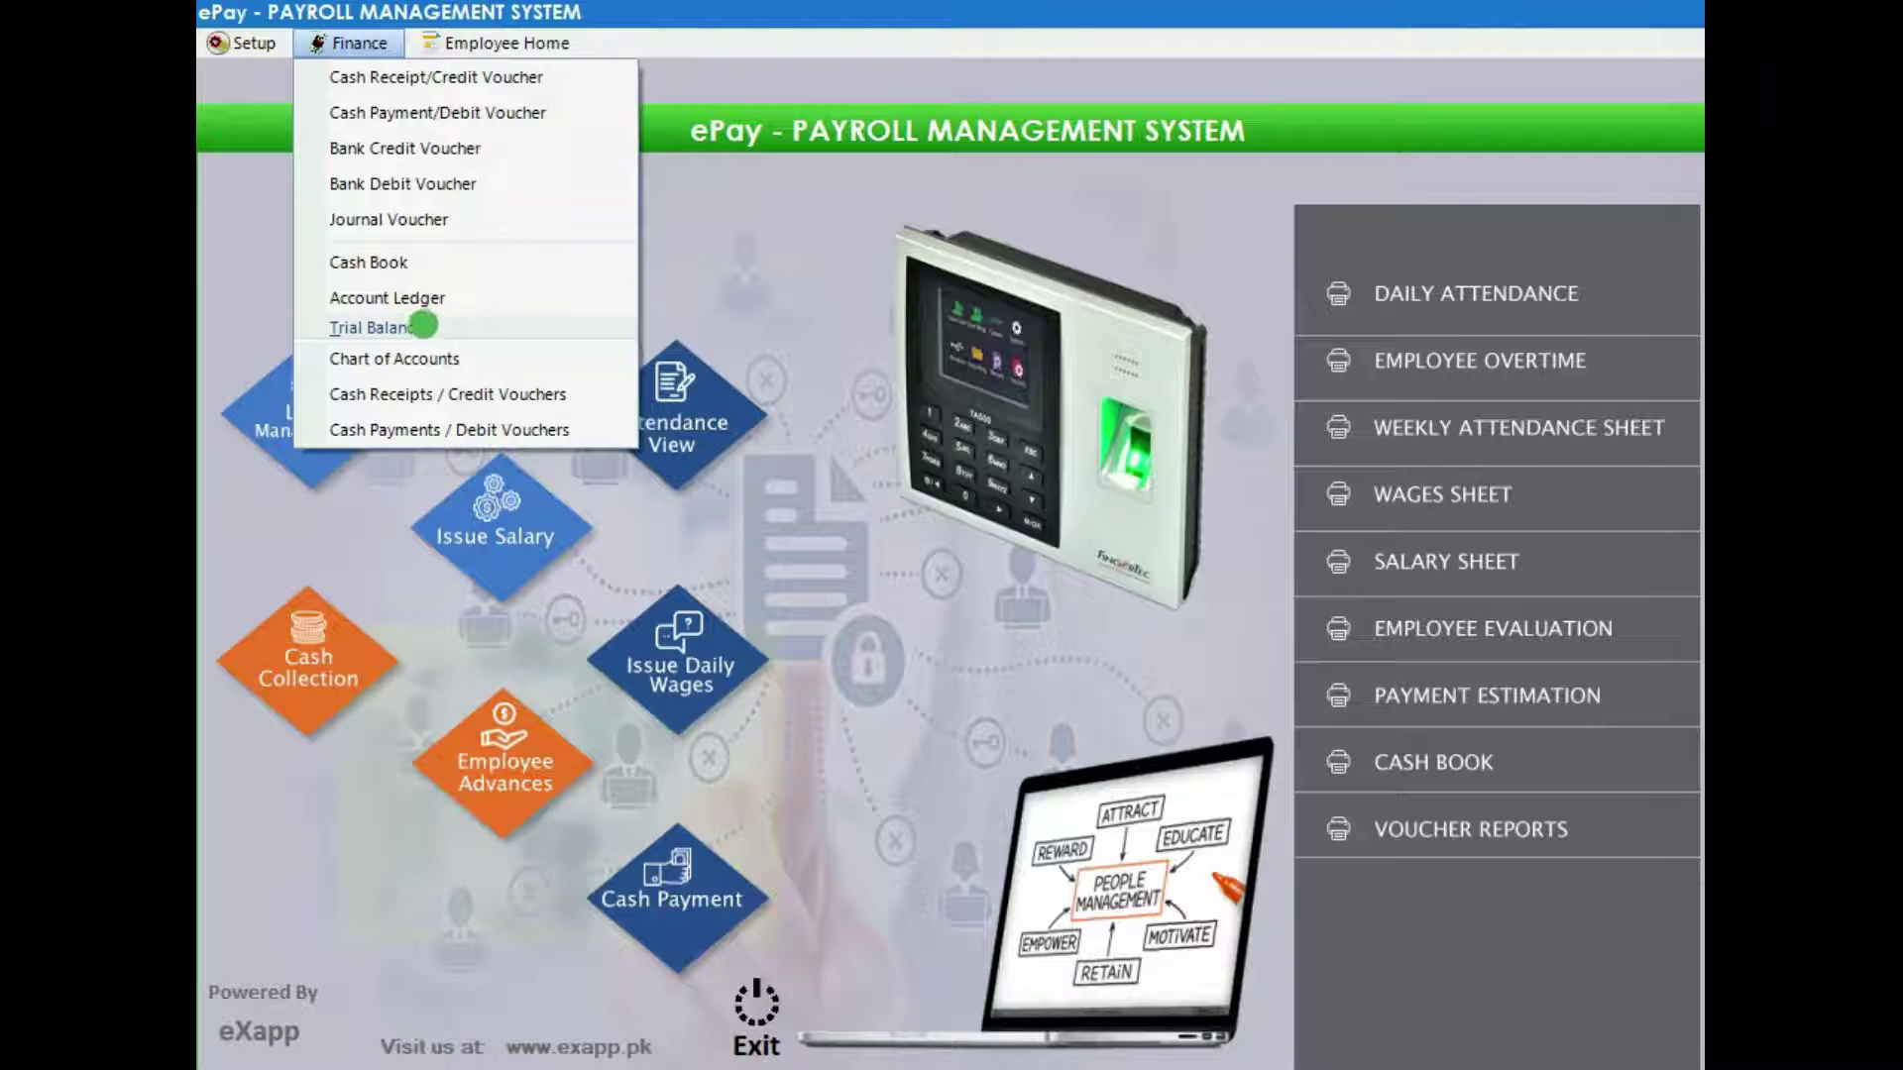
{"action": "mouse_move", "coordinate": [411, 335]}
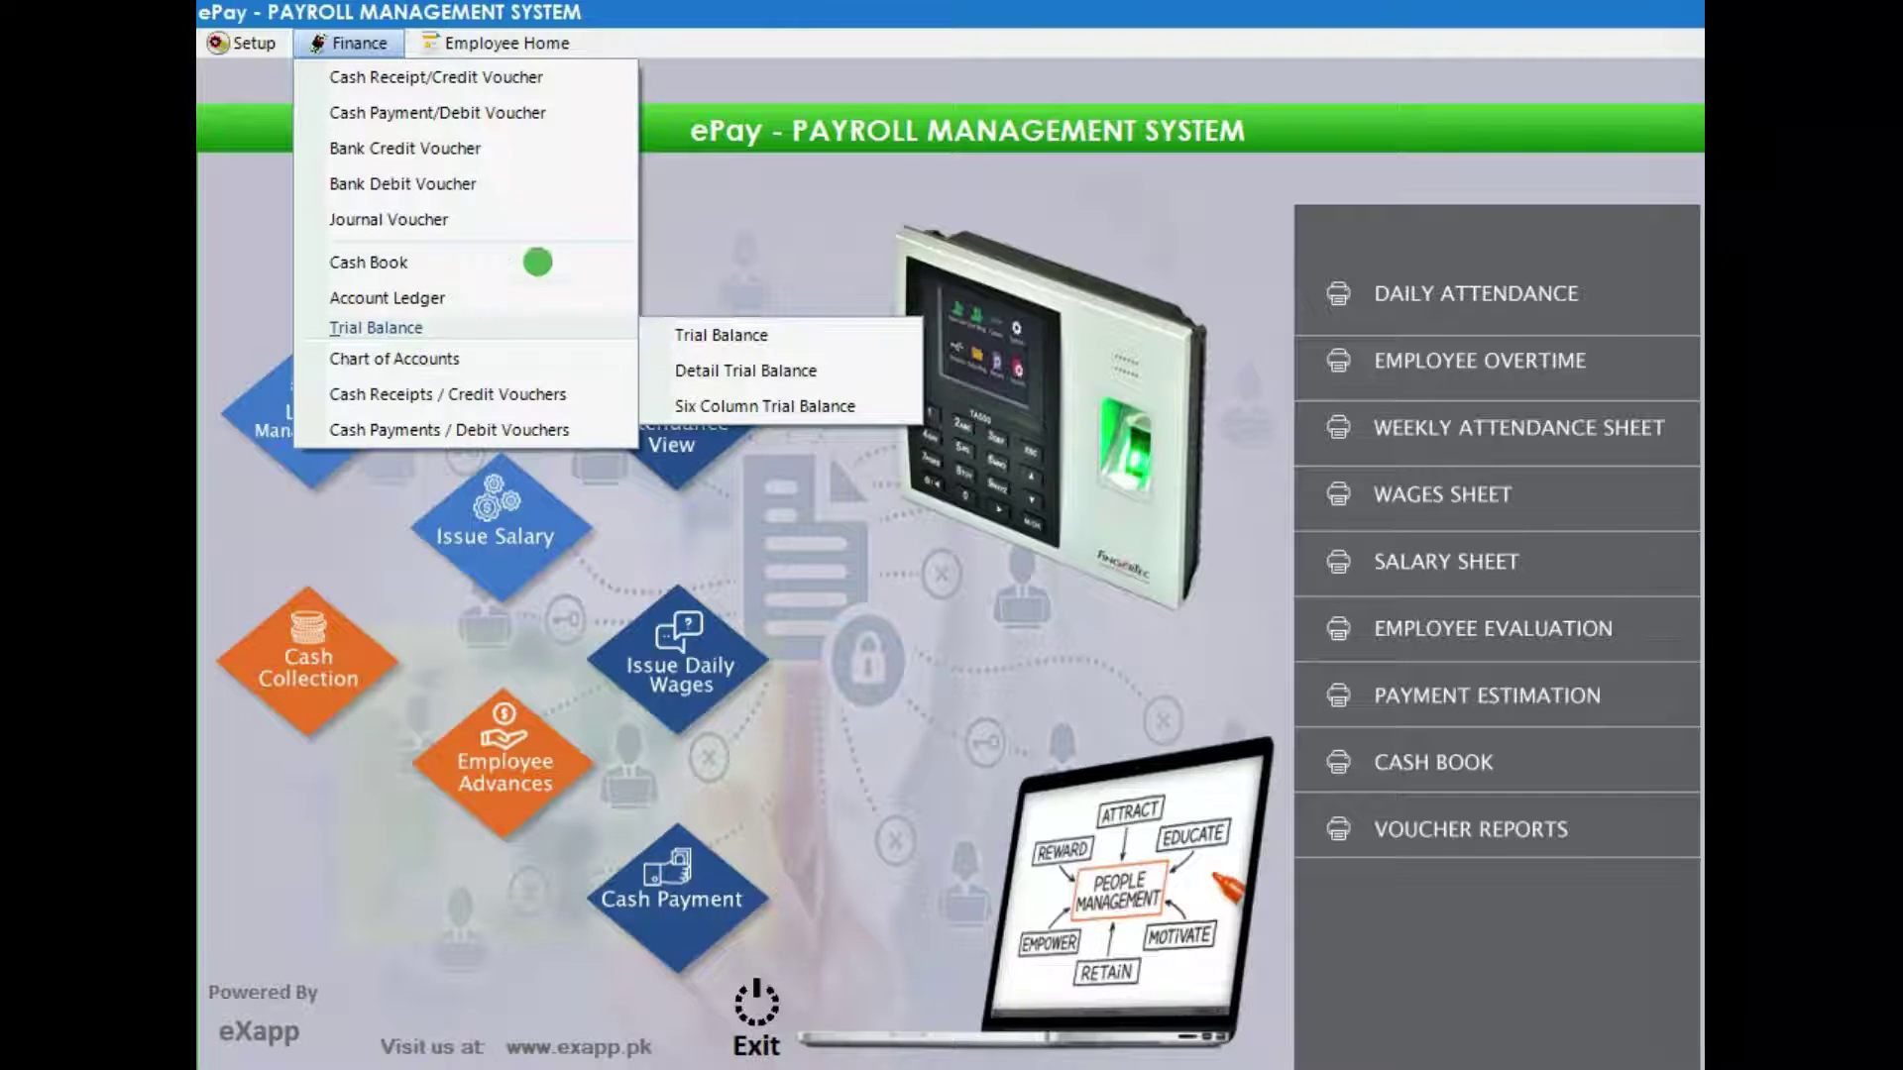
{"action": "left_click", "coordinate": [734, 226]}
- Preview the weekly attendance sheet for all employees from 01/07/2019 to 31/07/2022
{"action": "left_click", "coordinate": [471, 36]}
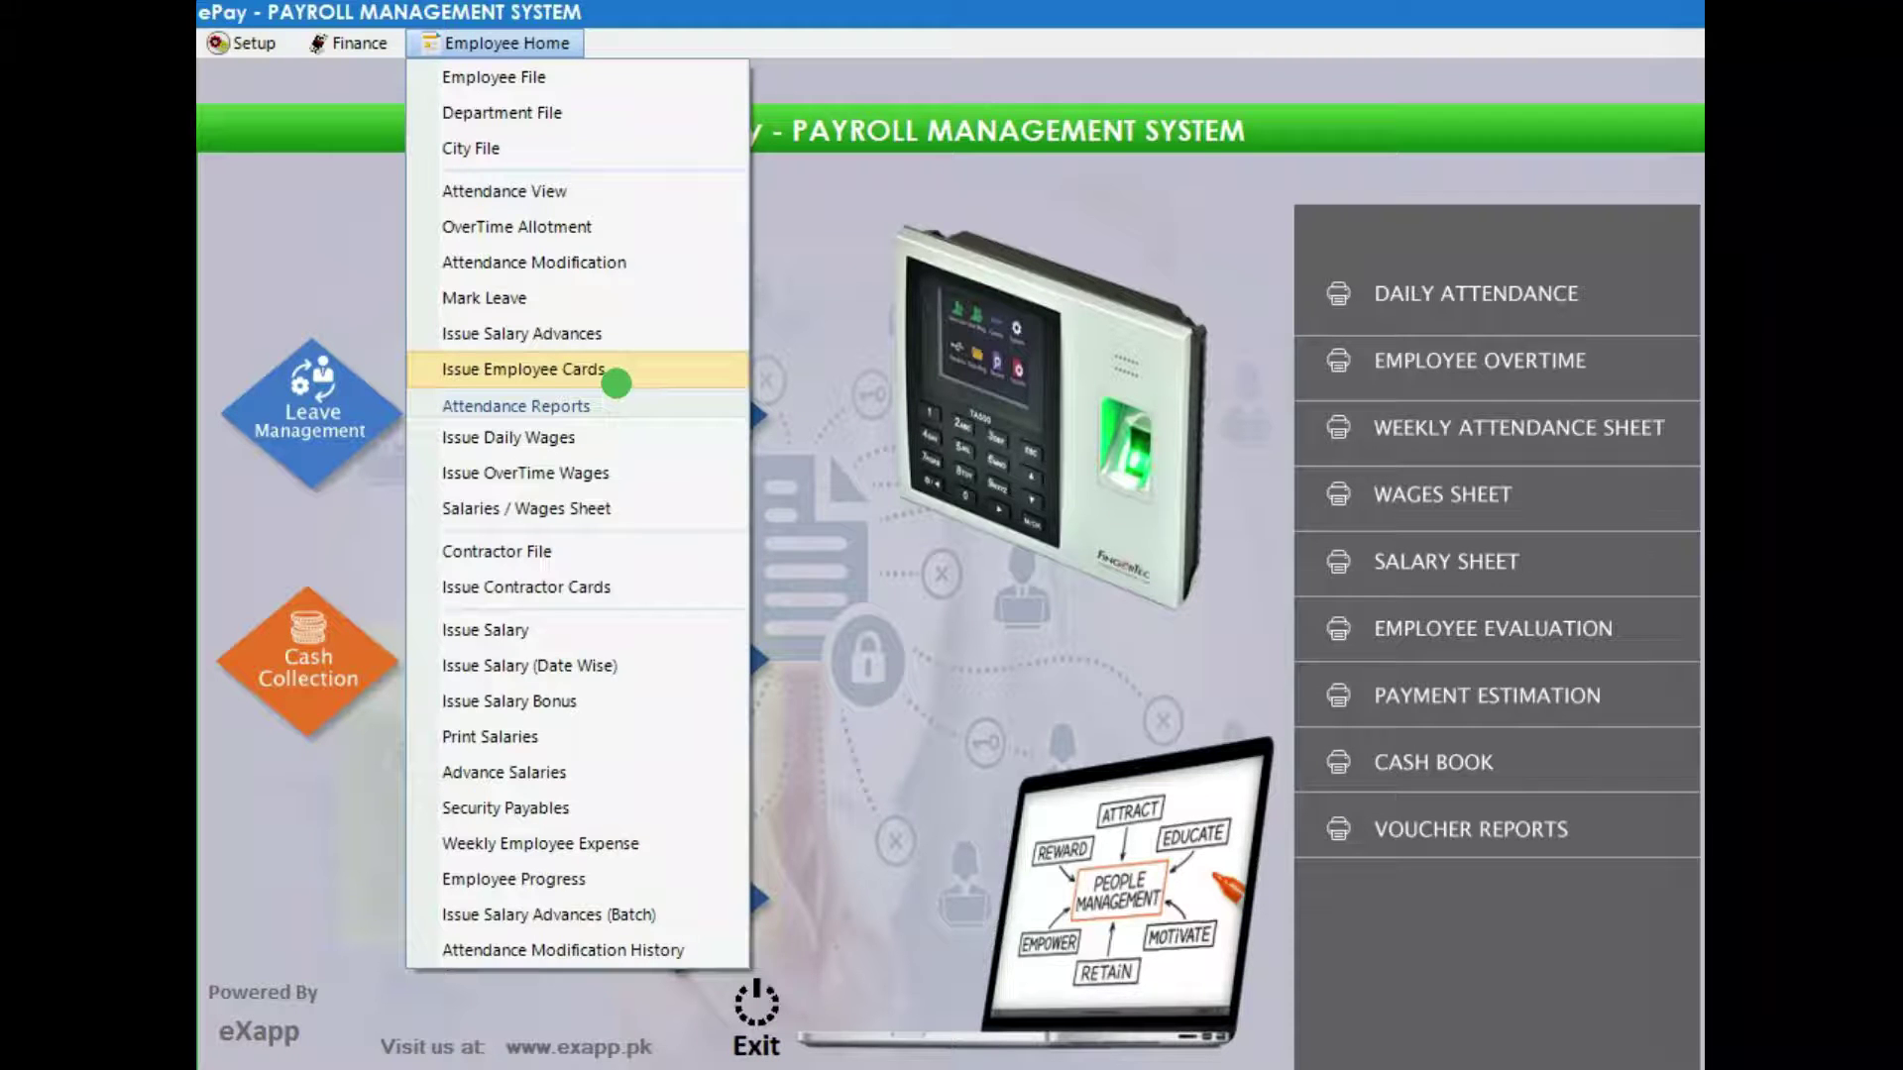
{"action": "mouse_move", "coordinate": [598, 403]}
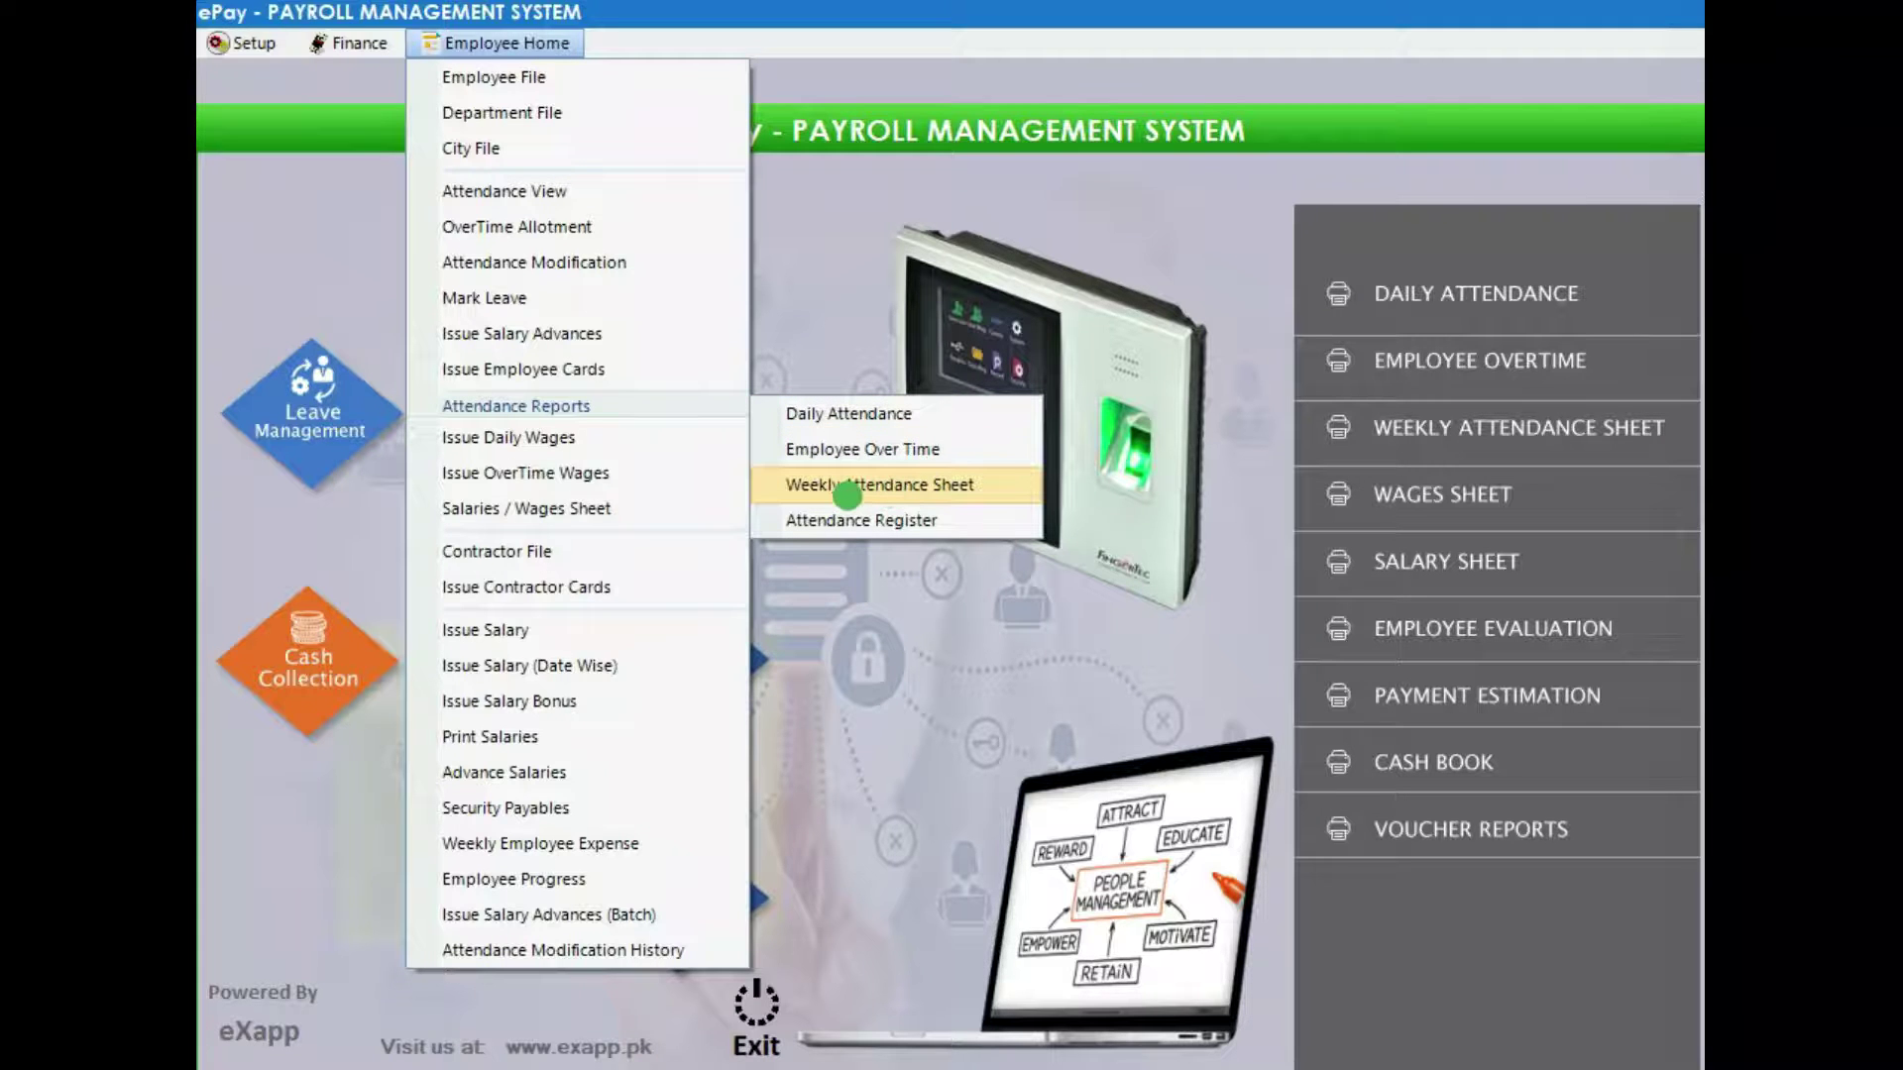
{"action": "left_click", "coordinate": [848, 489]}
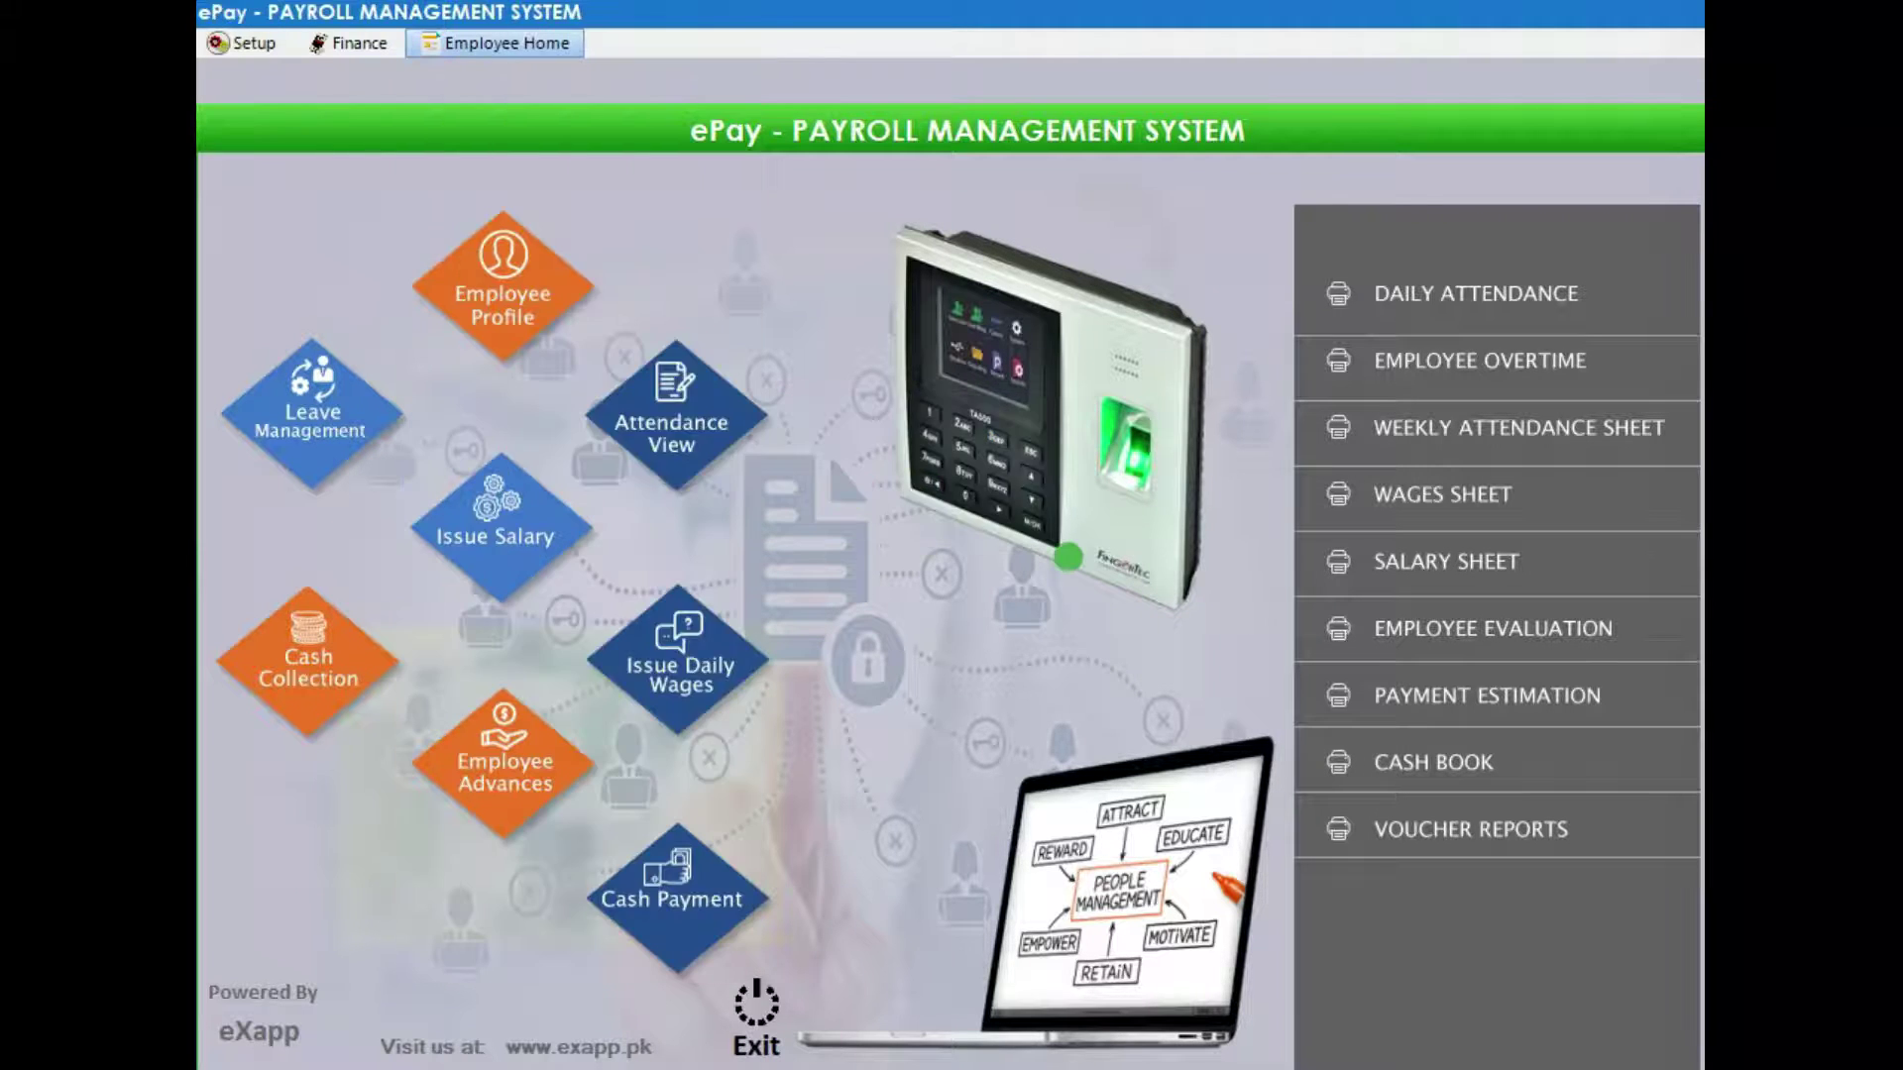
{"action": "left_click", "coordinate": [821, 699]}
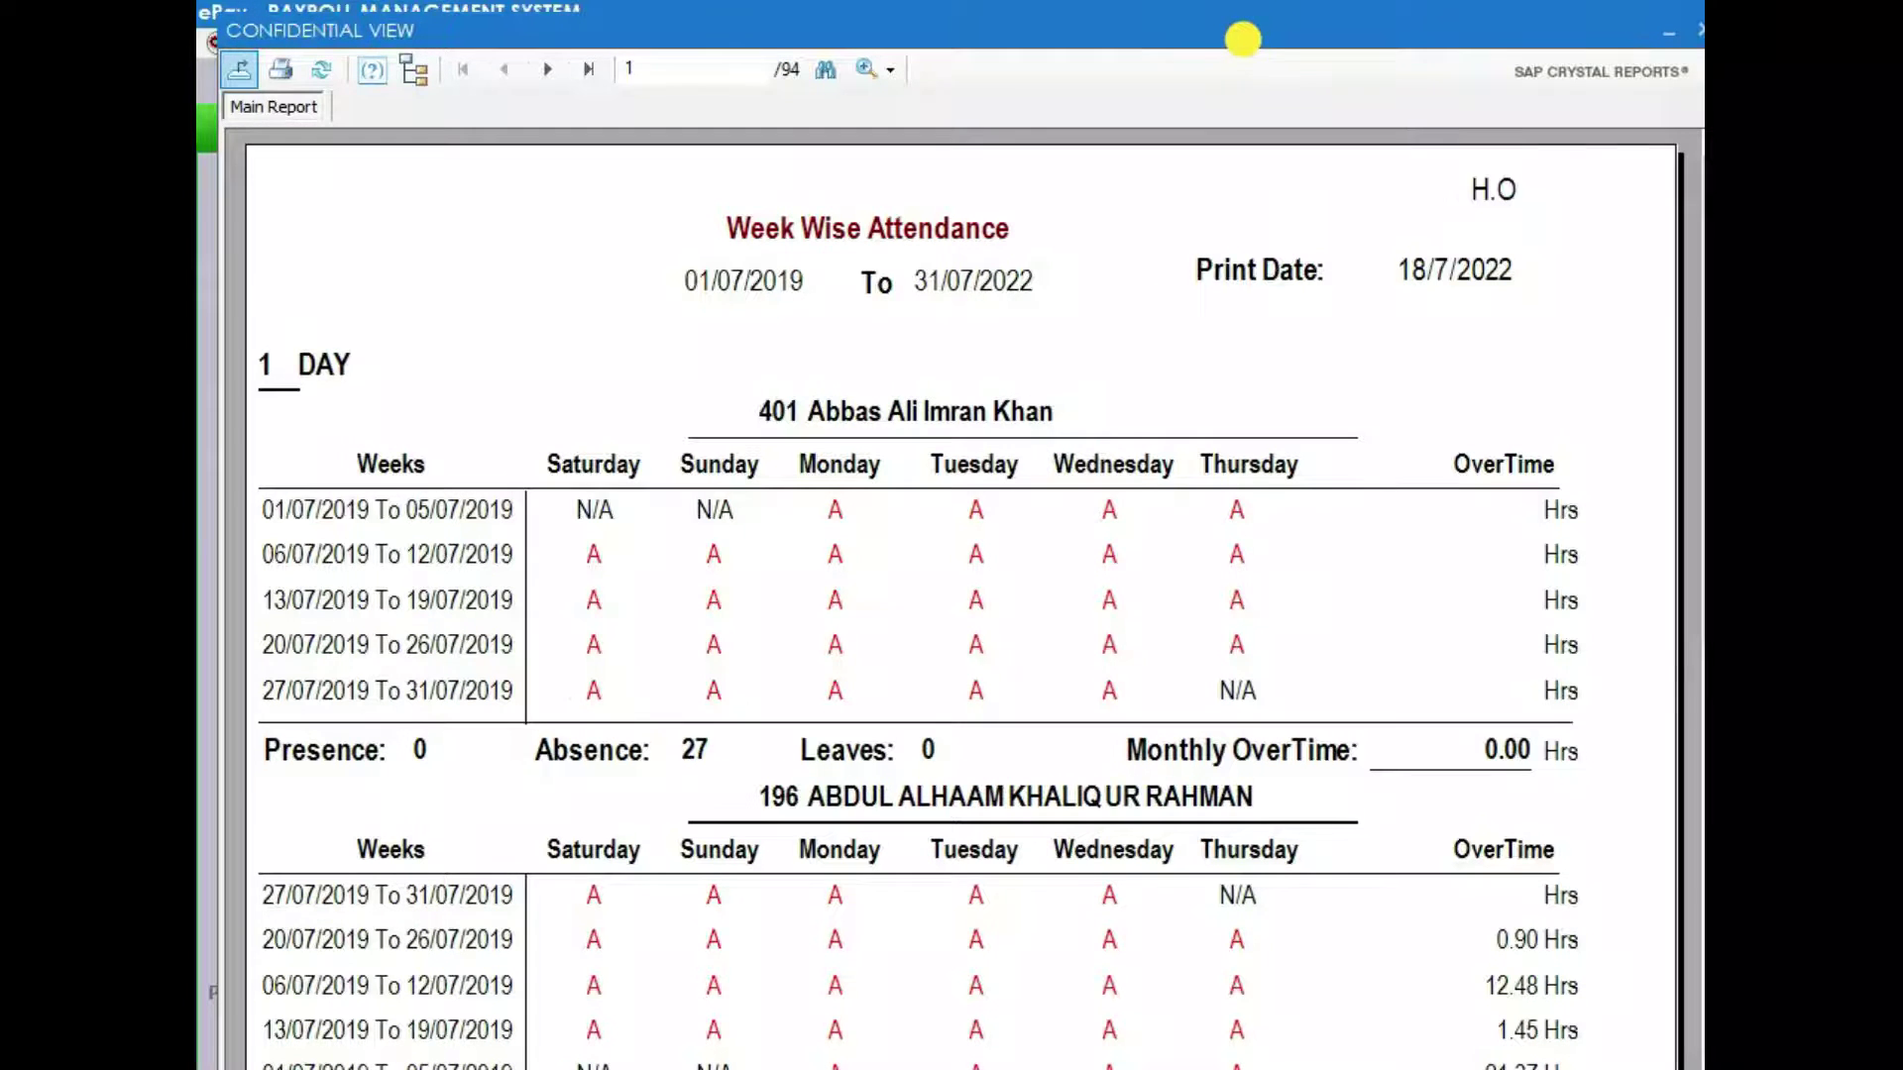
{"action": "left_click_drag", "start_coordinate": [1244, 37], "coordinate": [1224, 30]}
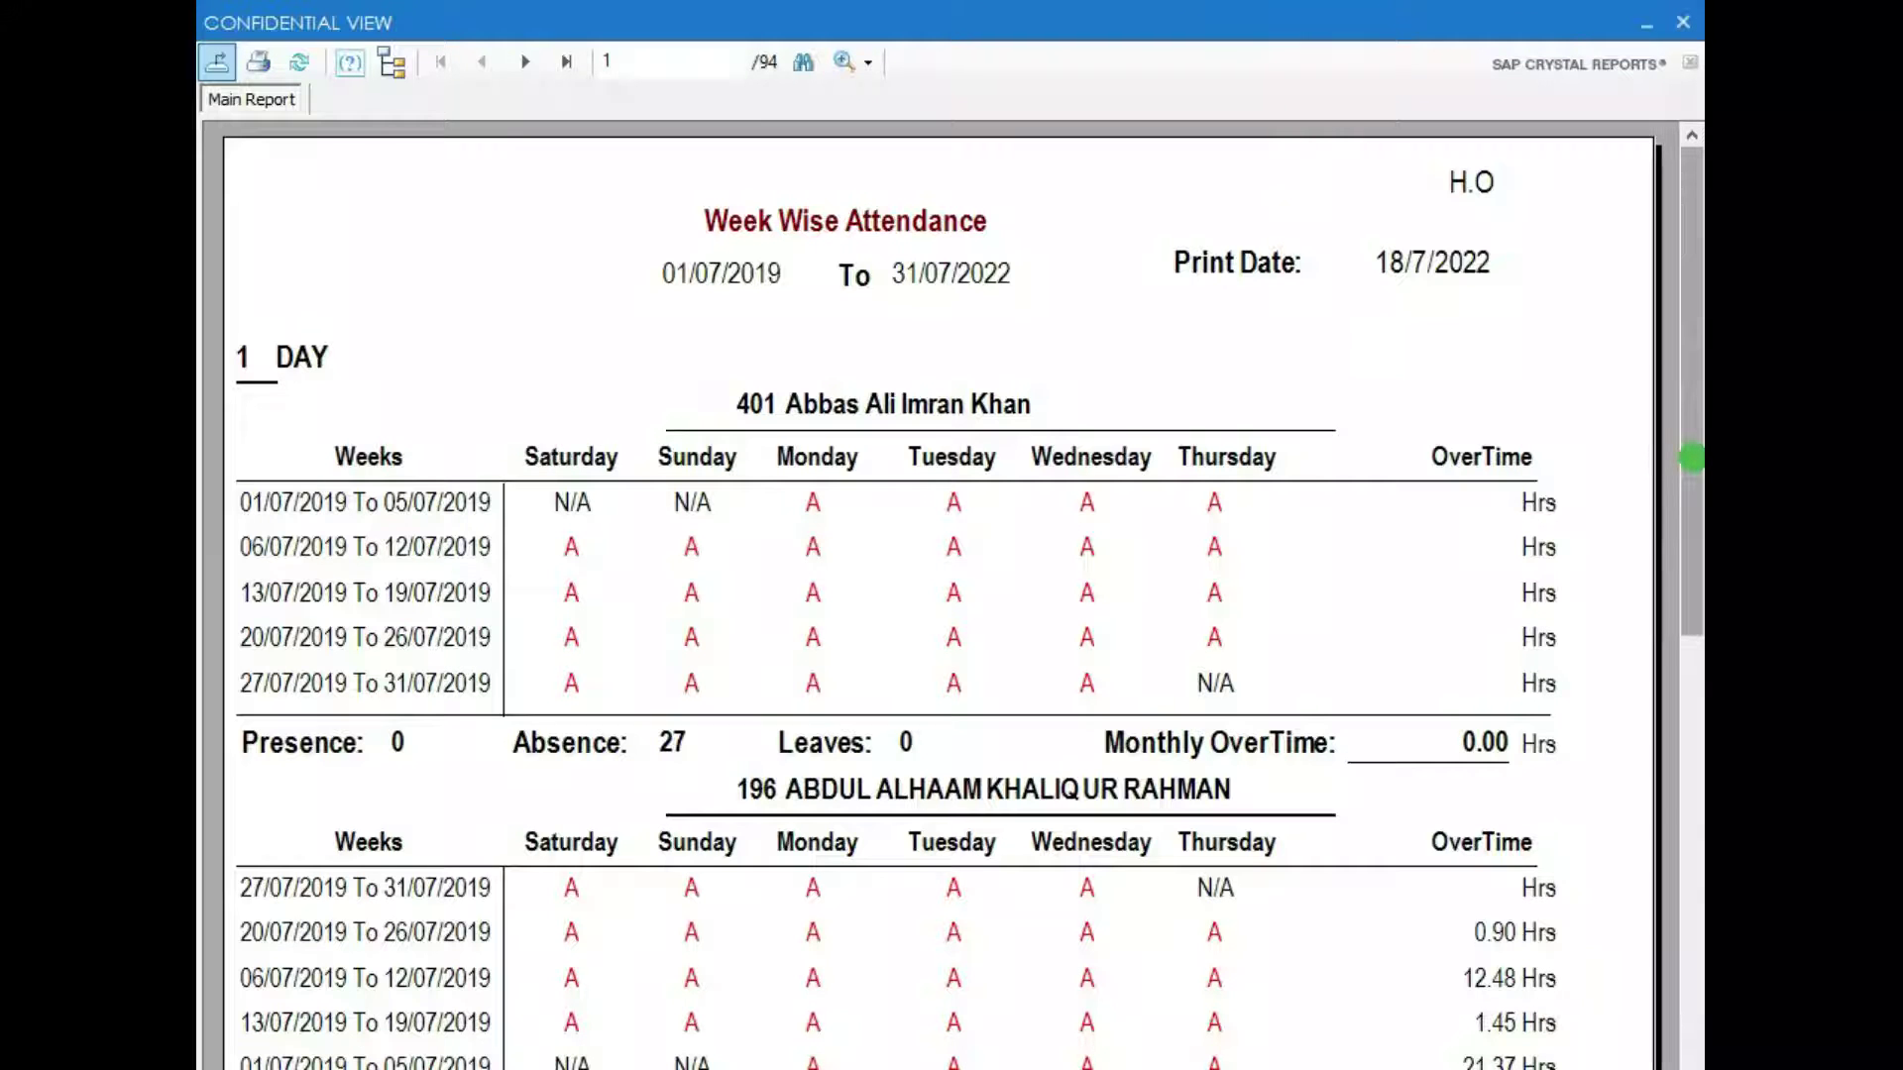
- Examine the daily attendance marks in the week-wise report, and close the report and the weekly attendance form
{"action": "left_click_drag", "start_coordinate": [1691, 458], "coordinate": [1606, 442]}
{"action": "left_click", "coordinate": [1215, 547]}
{"action": "left_click", "coordinate": [1096, 506]}
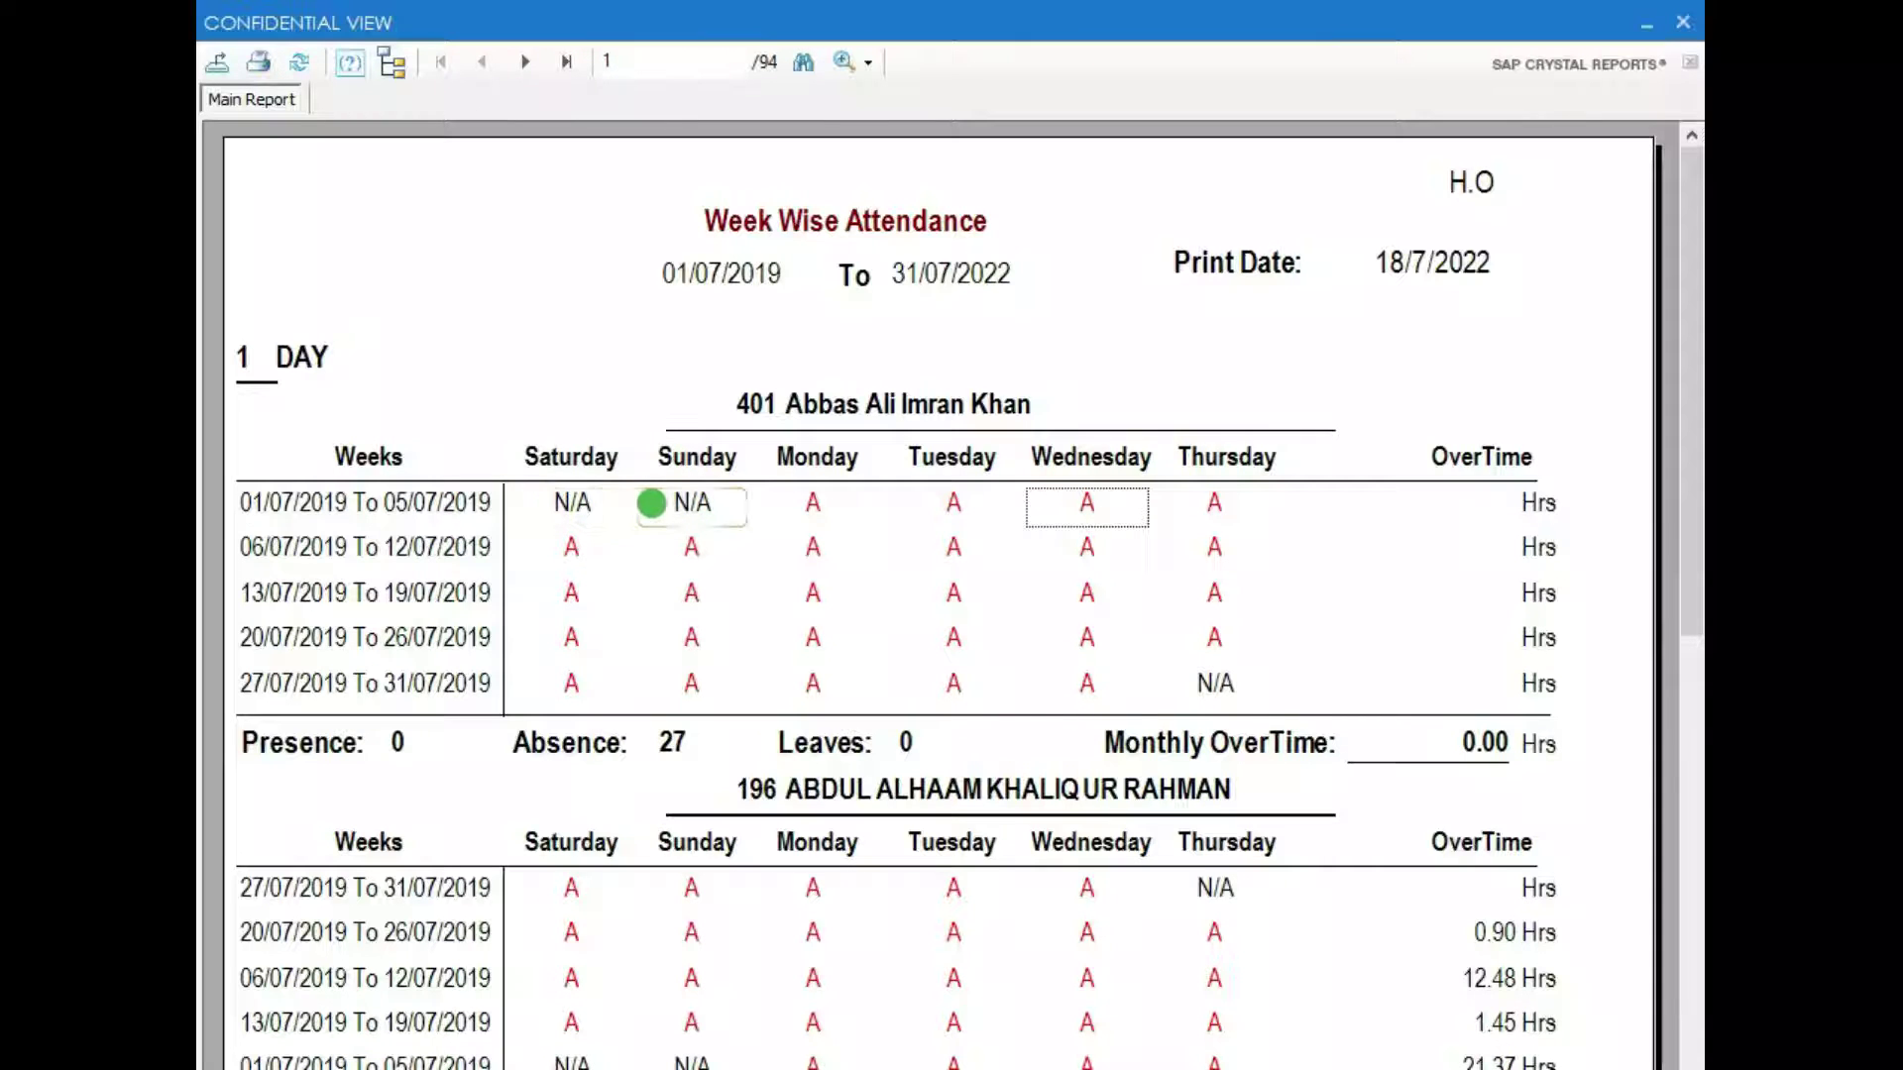
{"action": "left_click_drag", "start_coordinate": [1691, 442], "coordinate": [1679, 318]}
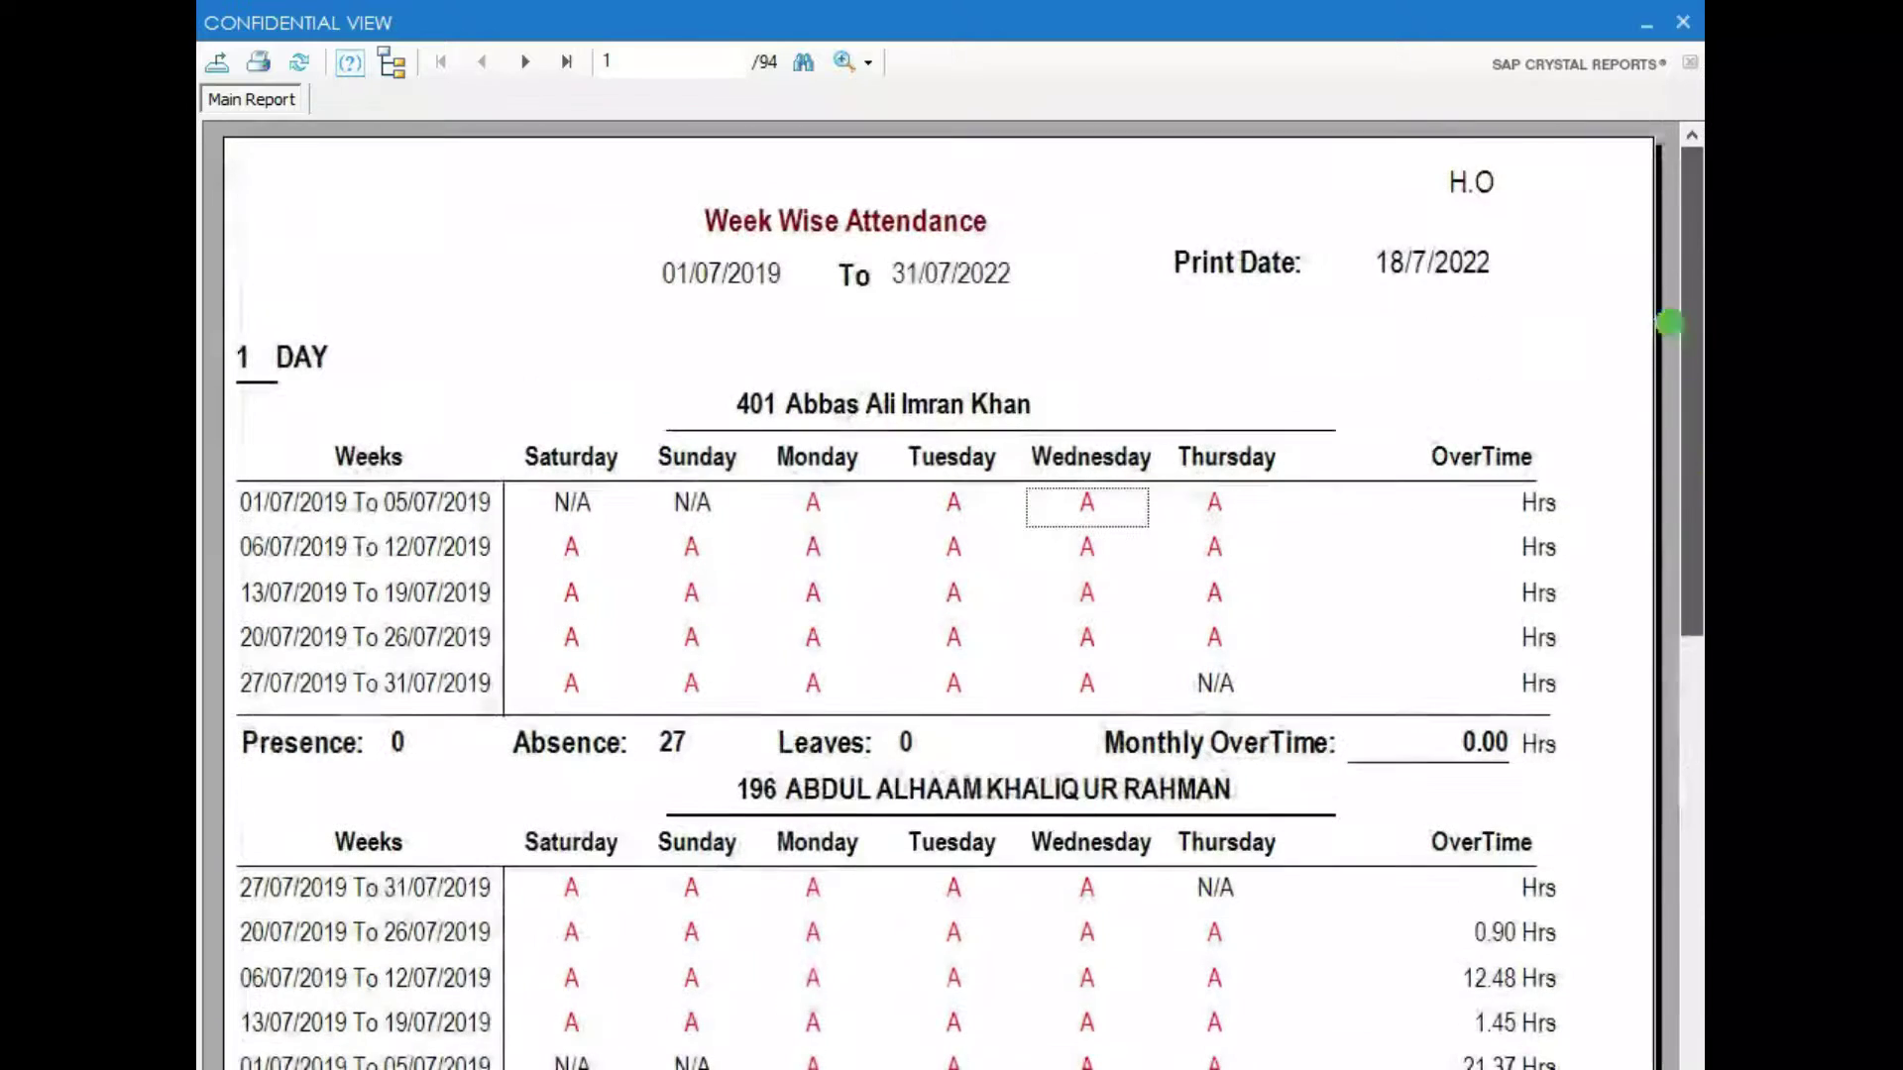
{"action": "left_click", "coordinate": [1682, 23]}
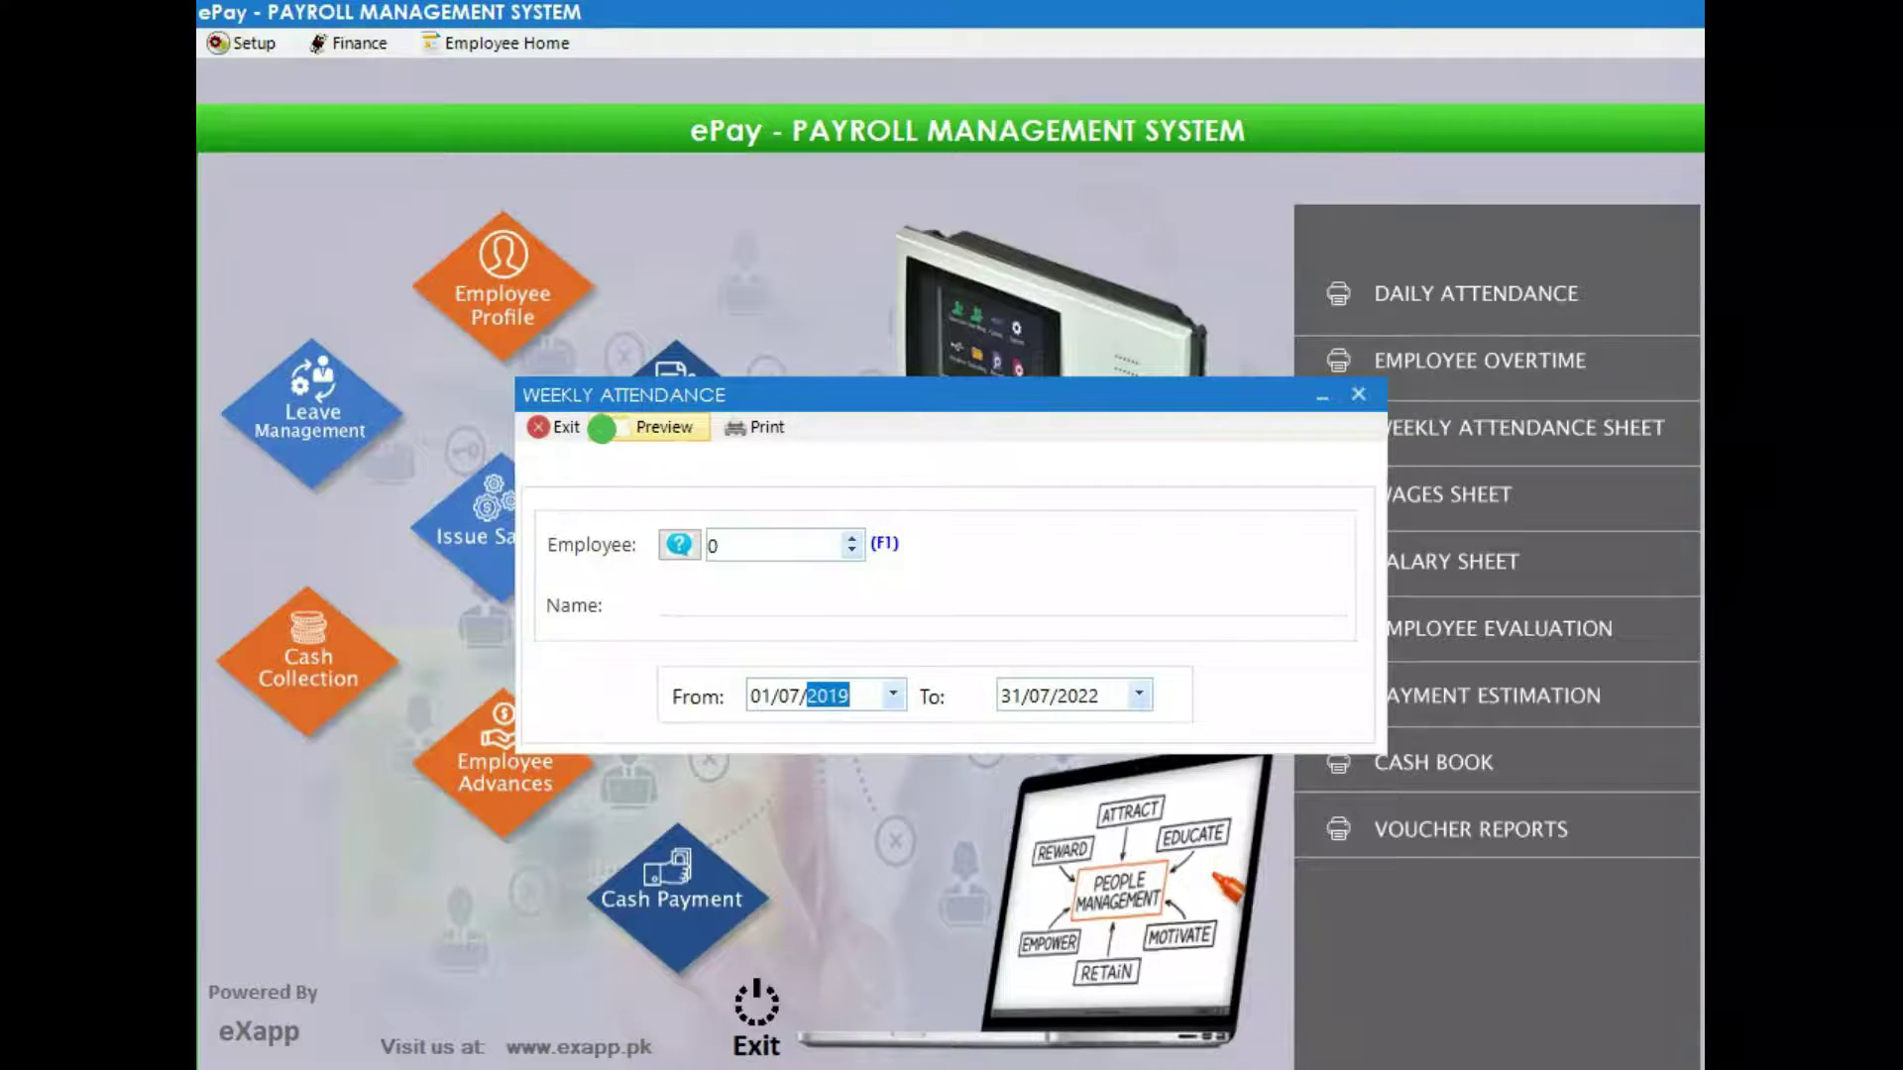
{"action": "left_click", "coordinate": [543, 427]}
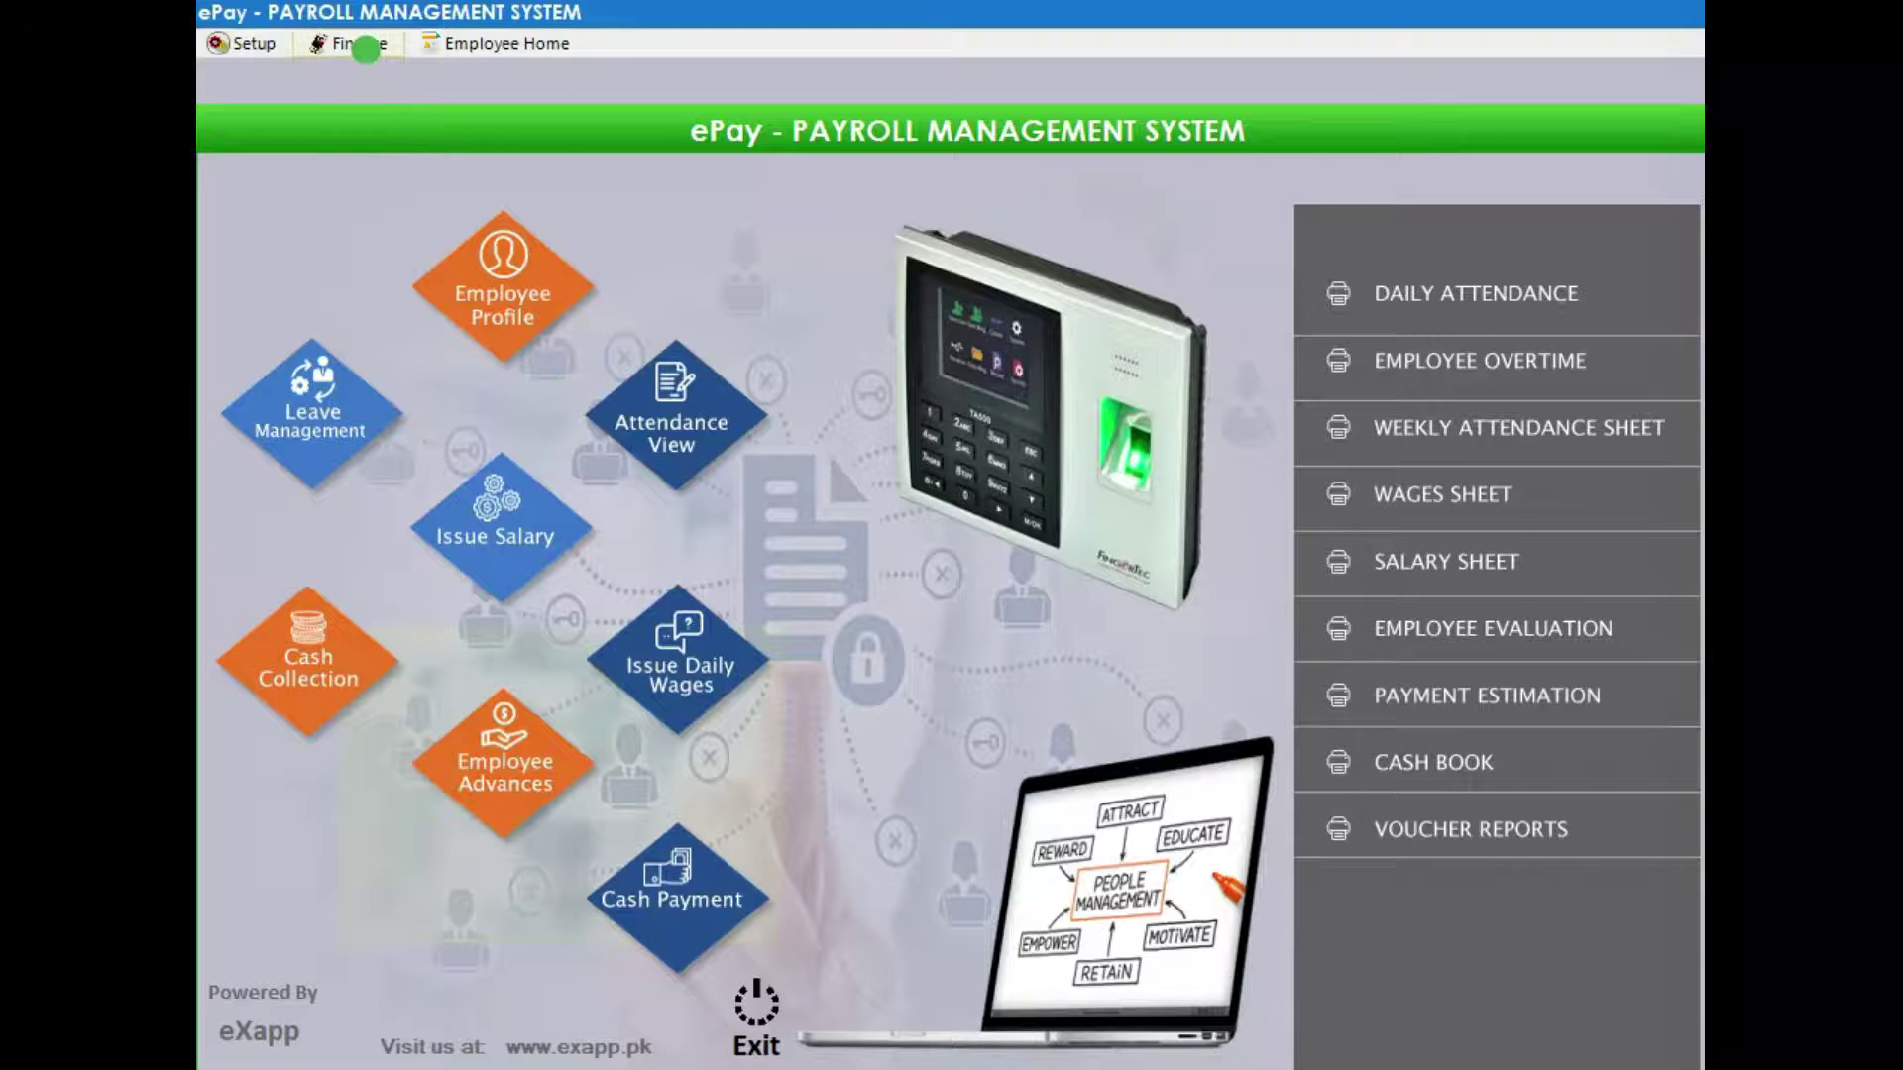
- Open the shift file and load the DAY shift to view its start time, end time and department
{"action": "left_click", "coordinate": [265, 47]}
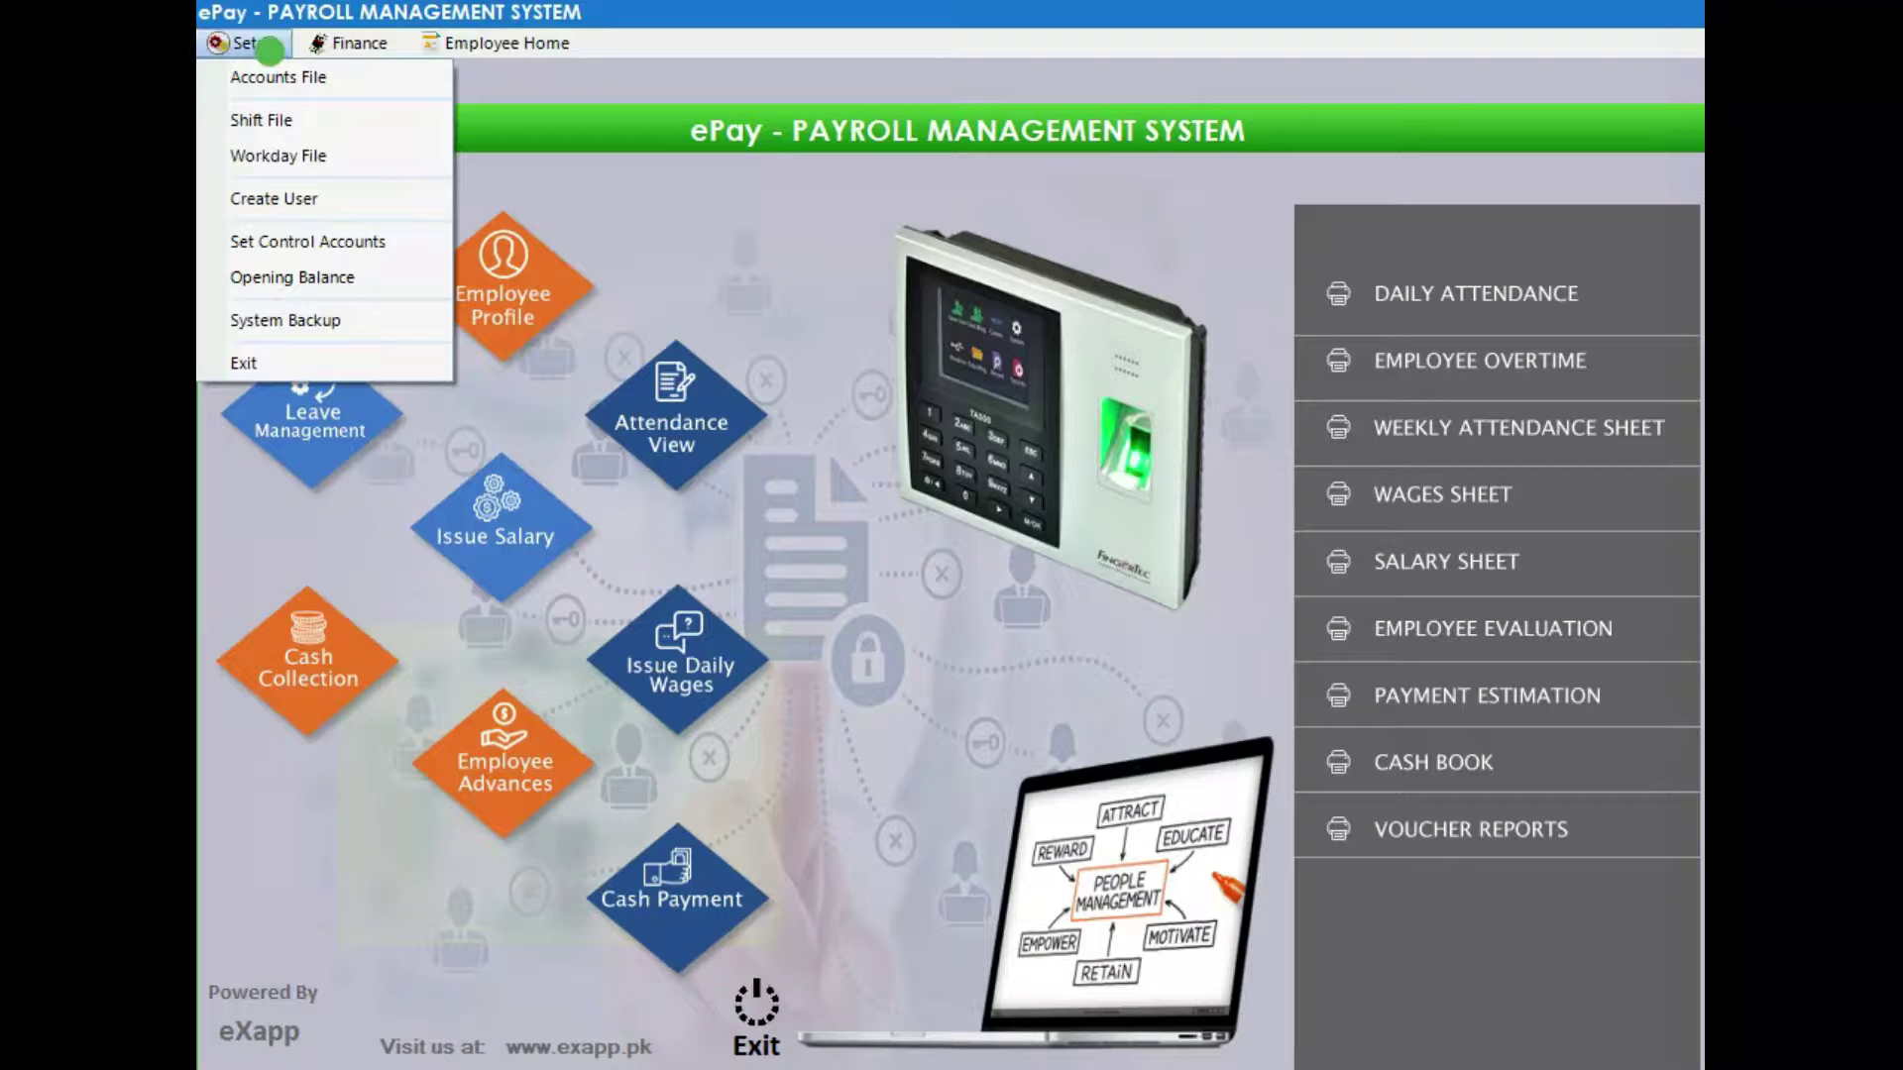
{"action": "left_click", "coordinate": [267, 120]}
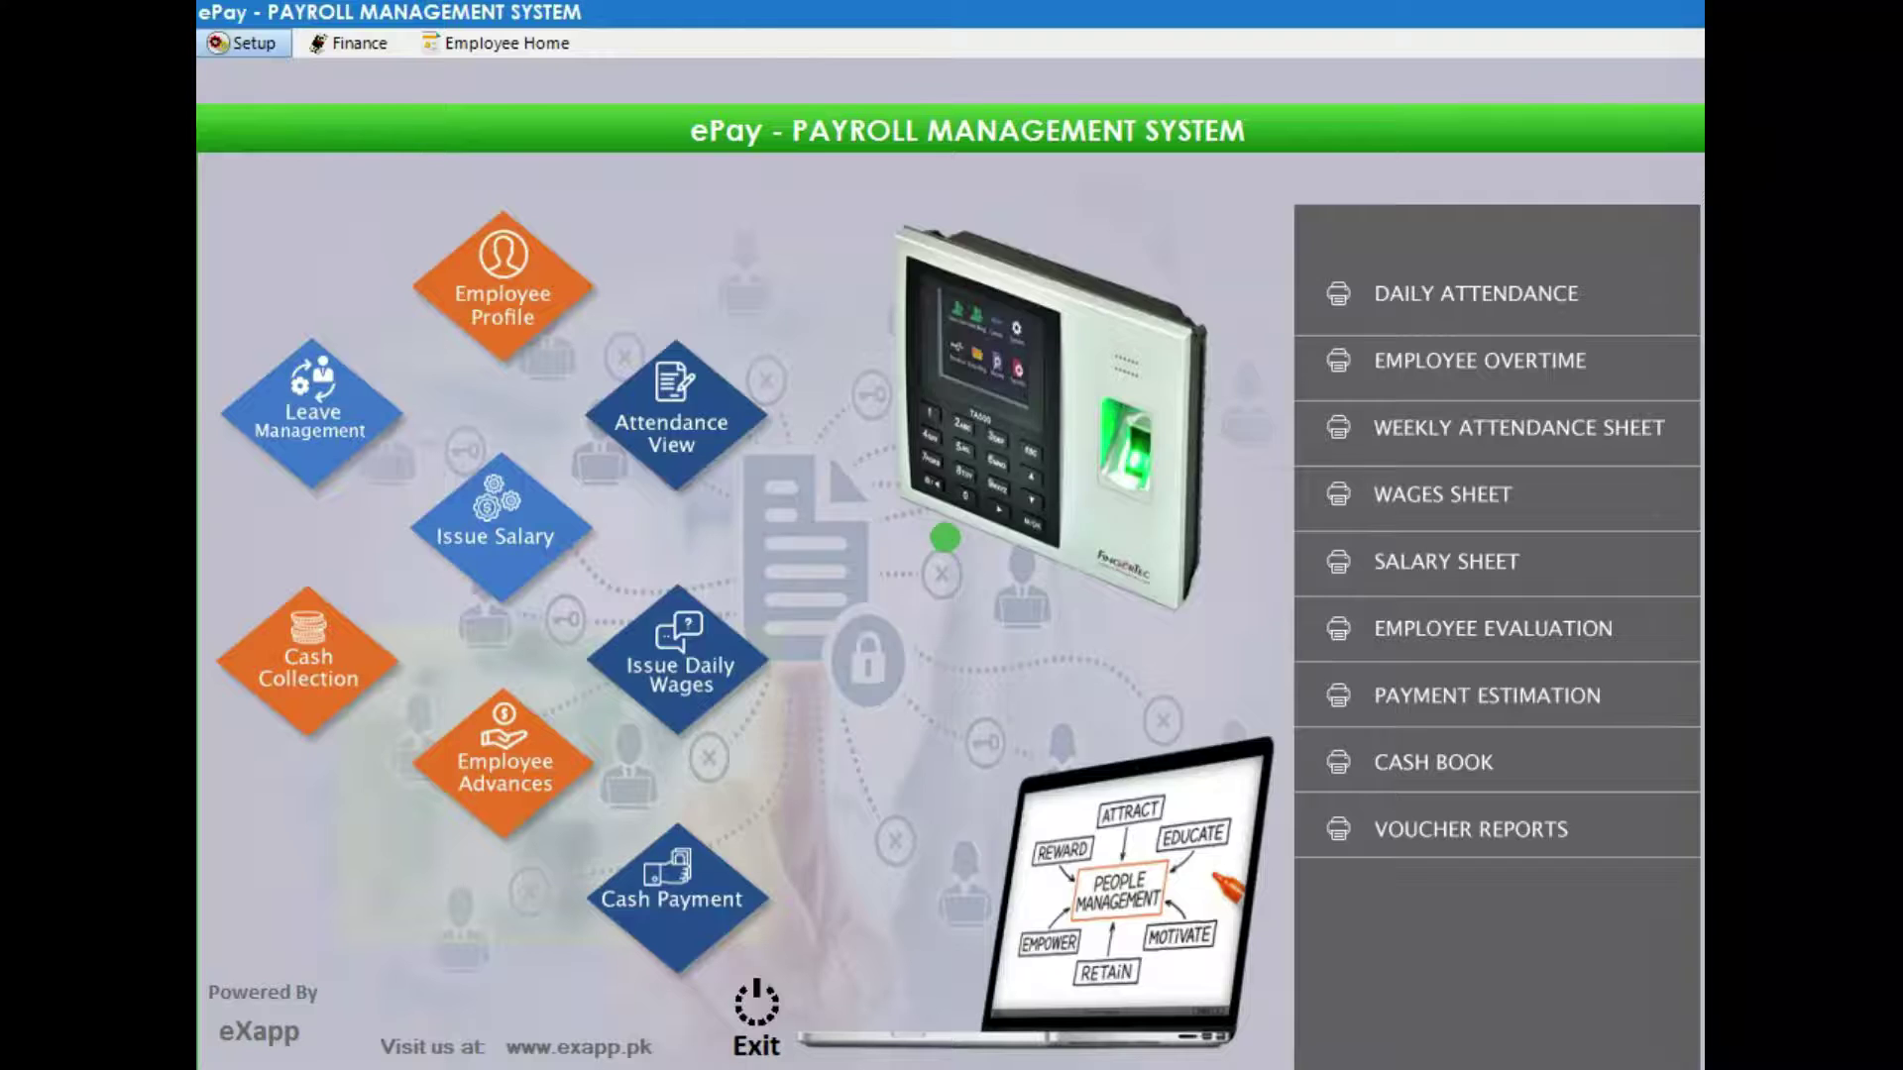
{"action": "double_click", "coordinate": [881, 436]}
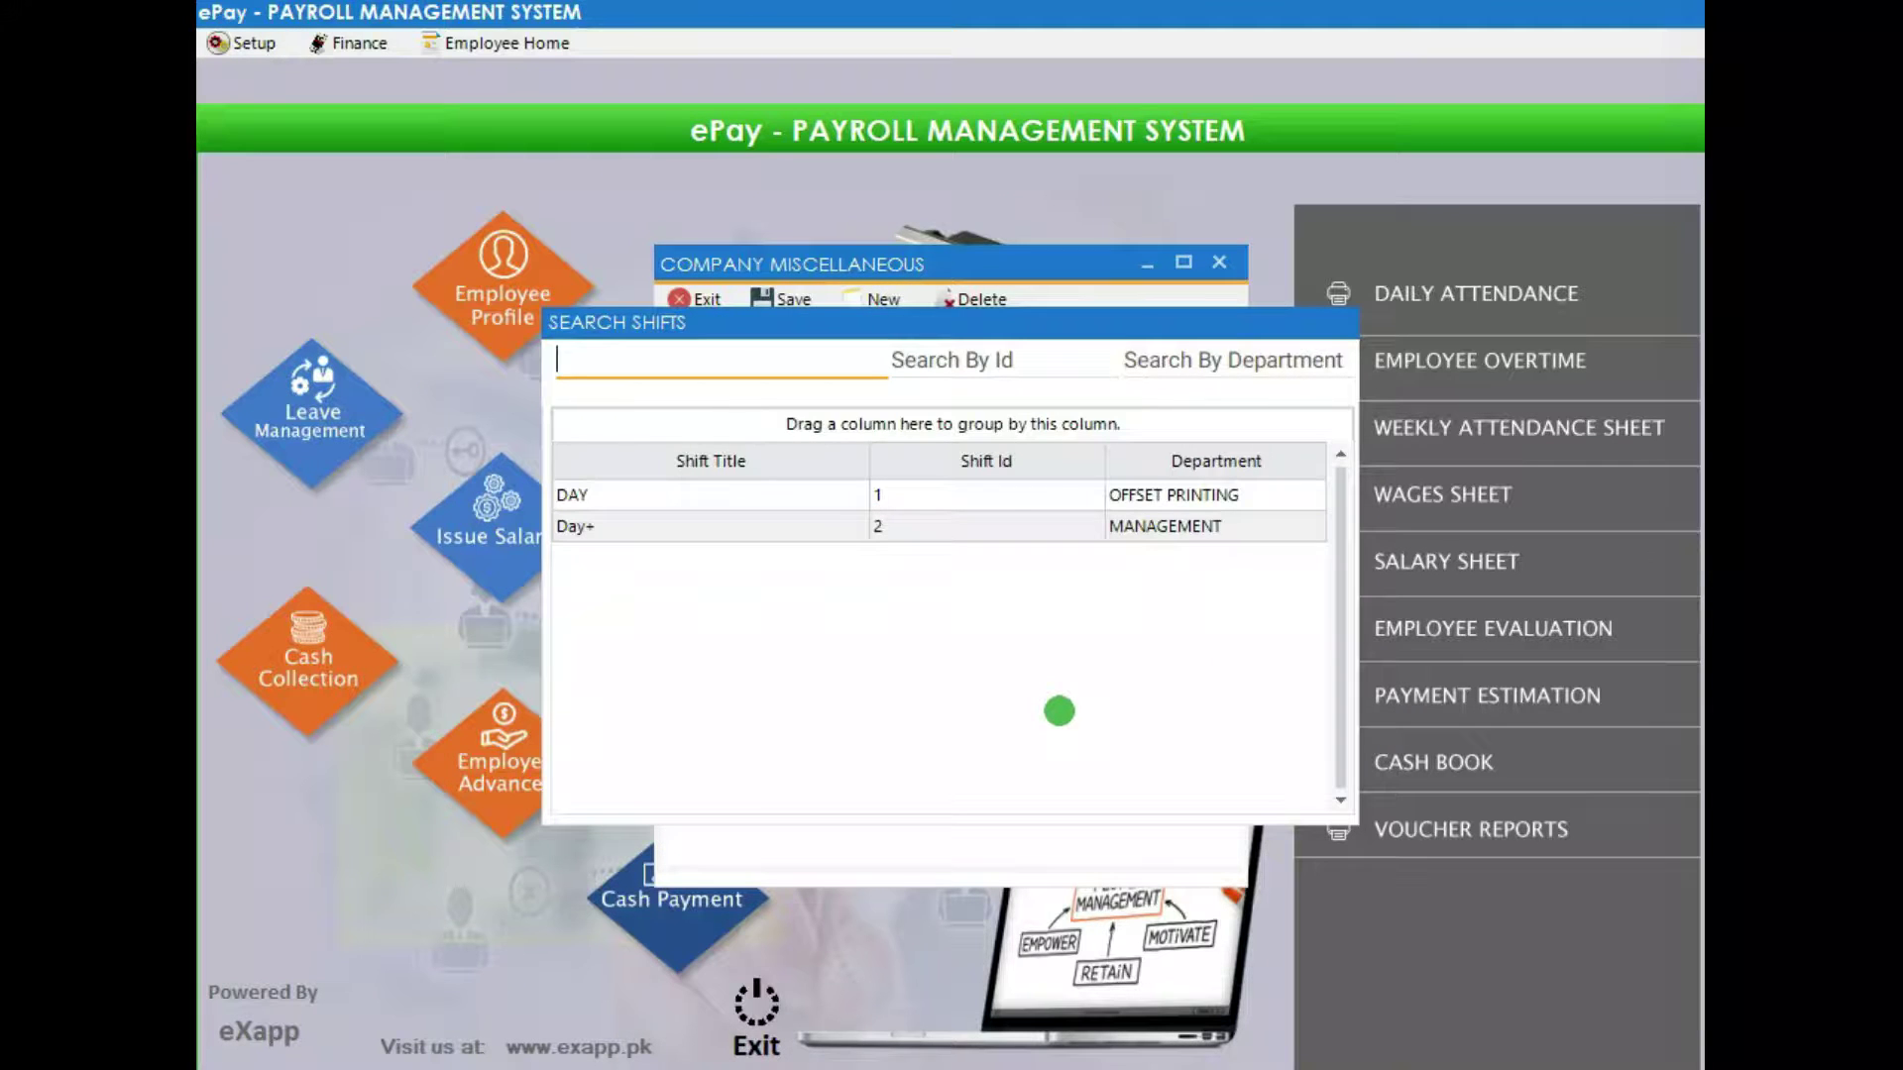
{"action": "key", "text": "Down"}
{"action": "key", "text": "Return"}
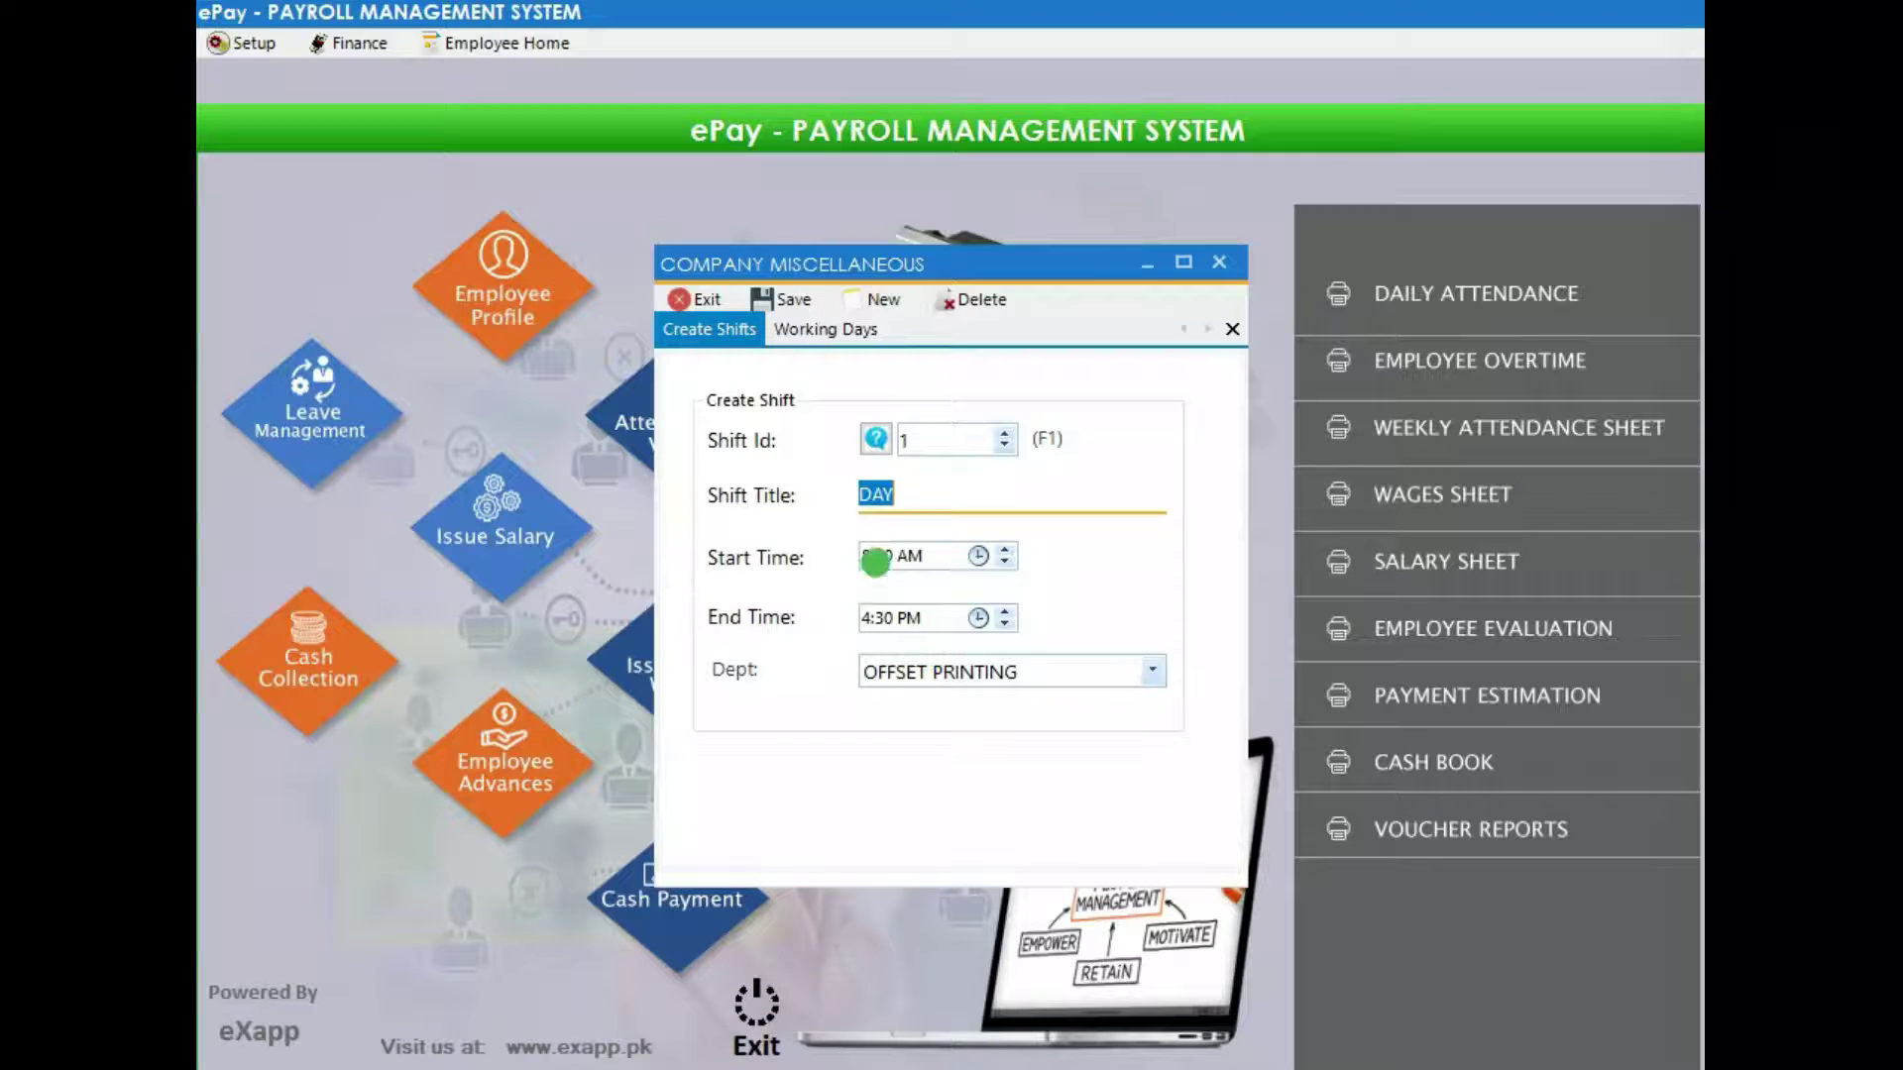
- Review which weekdays are applied as working days in the company settings, and exit without saving
{"action": "left_click", "coordinate": [864, 330]}
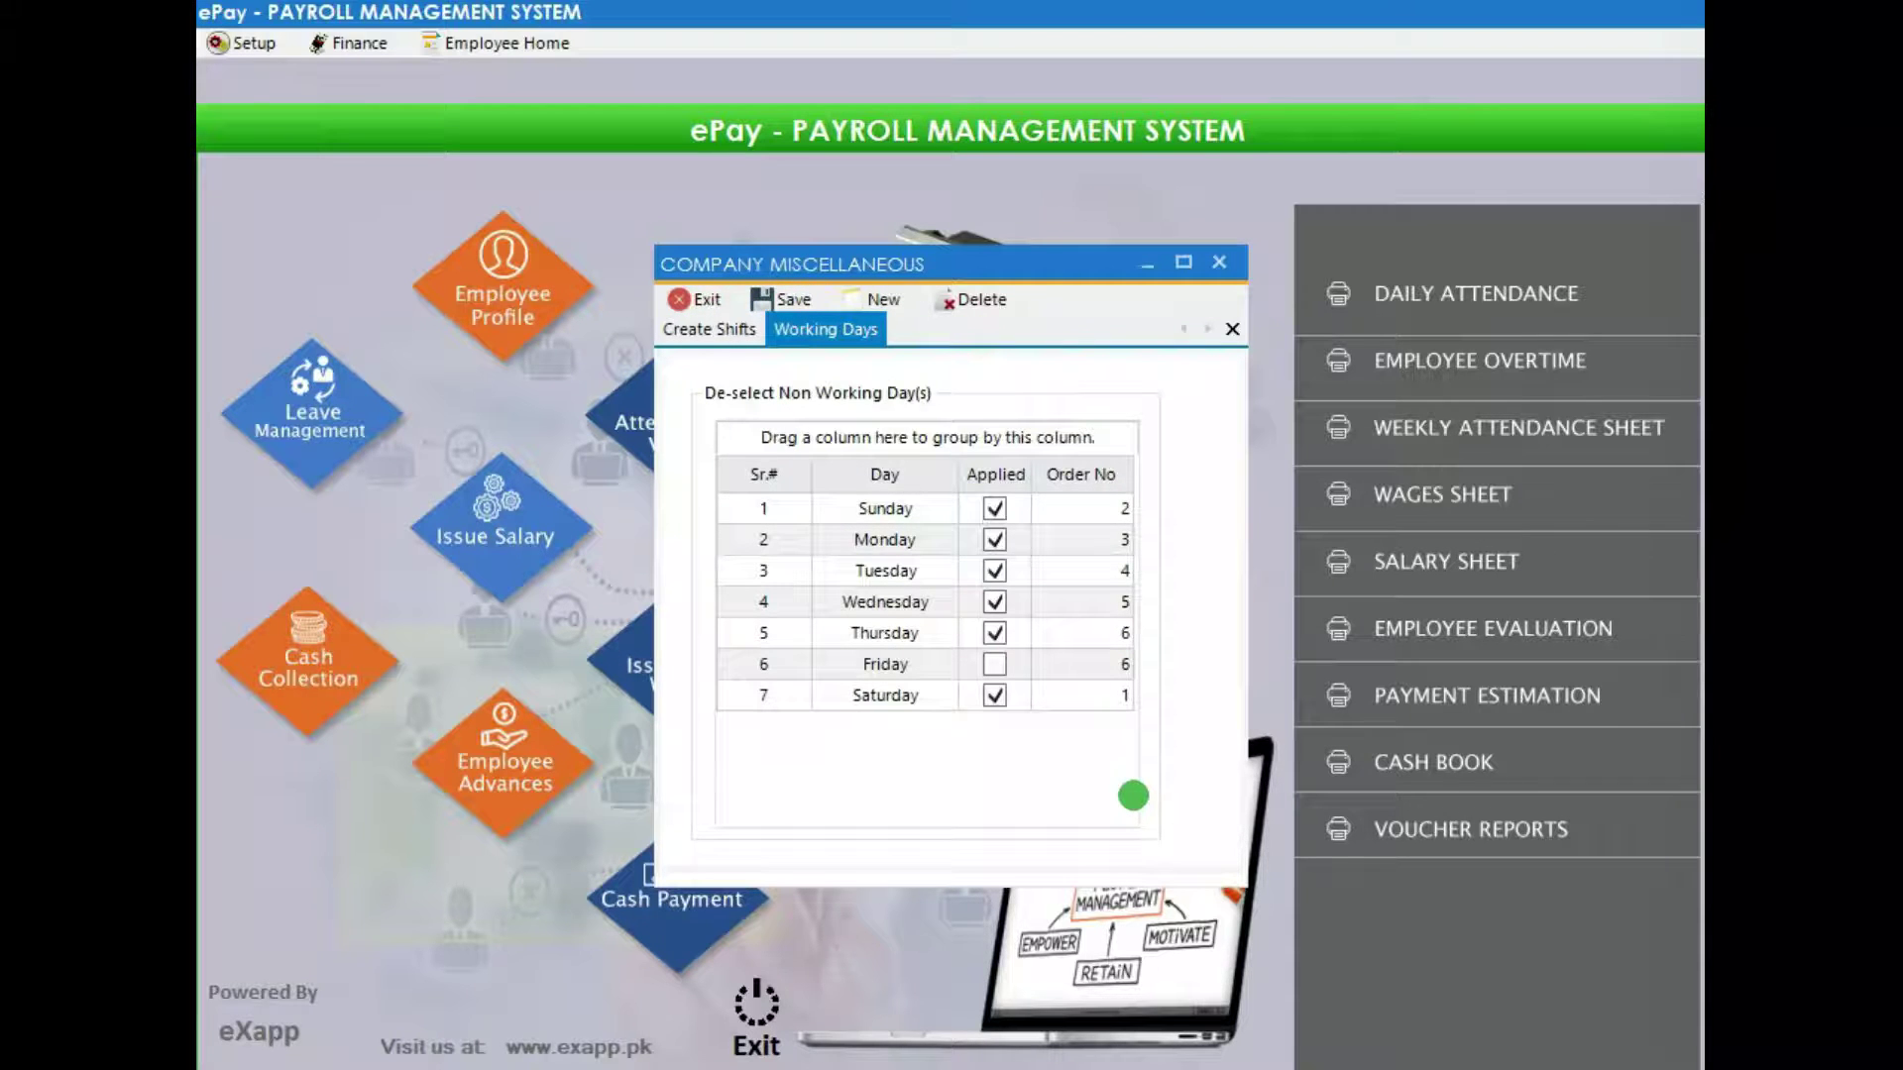
{"action": "left_click", "coordinate": [997, 511]}
{"action": "left_click", "coordinate": [988, 694]}
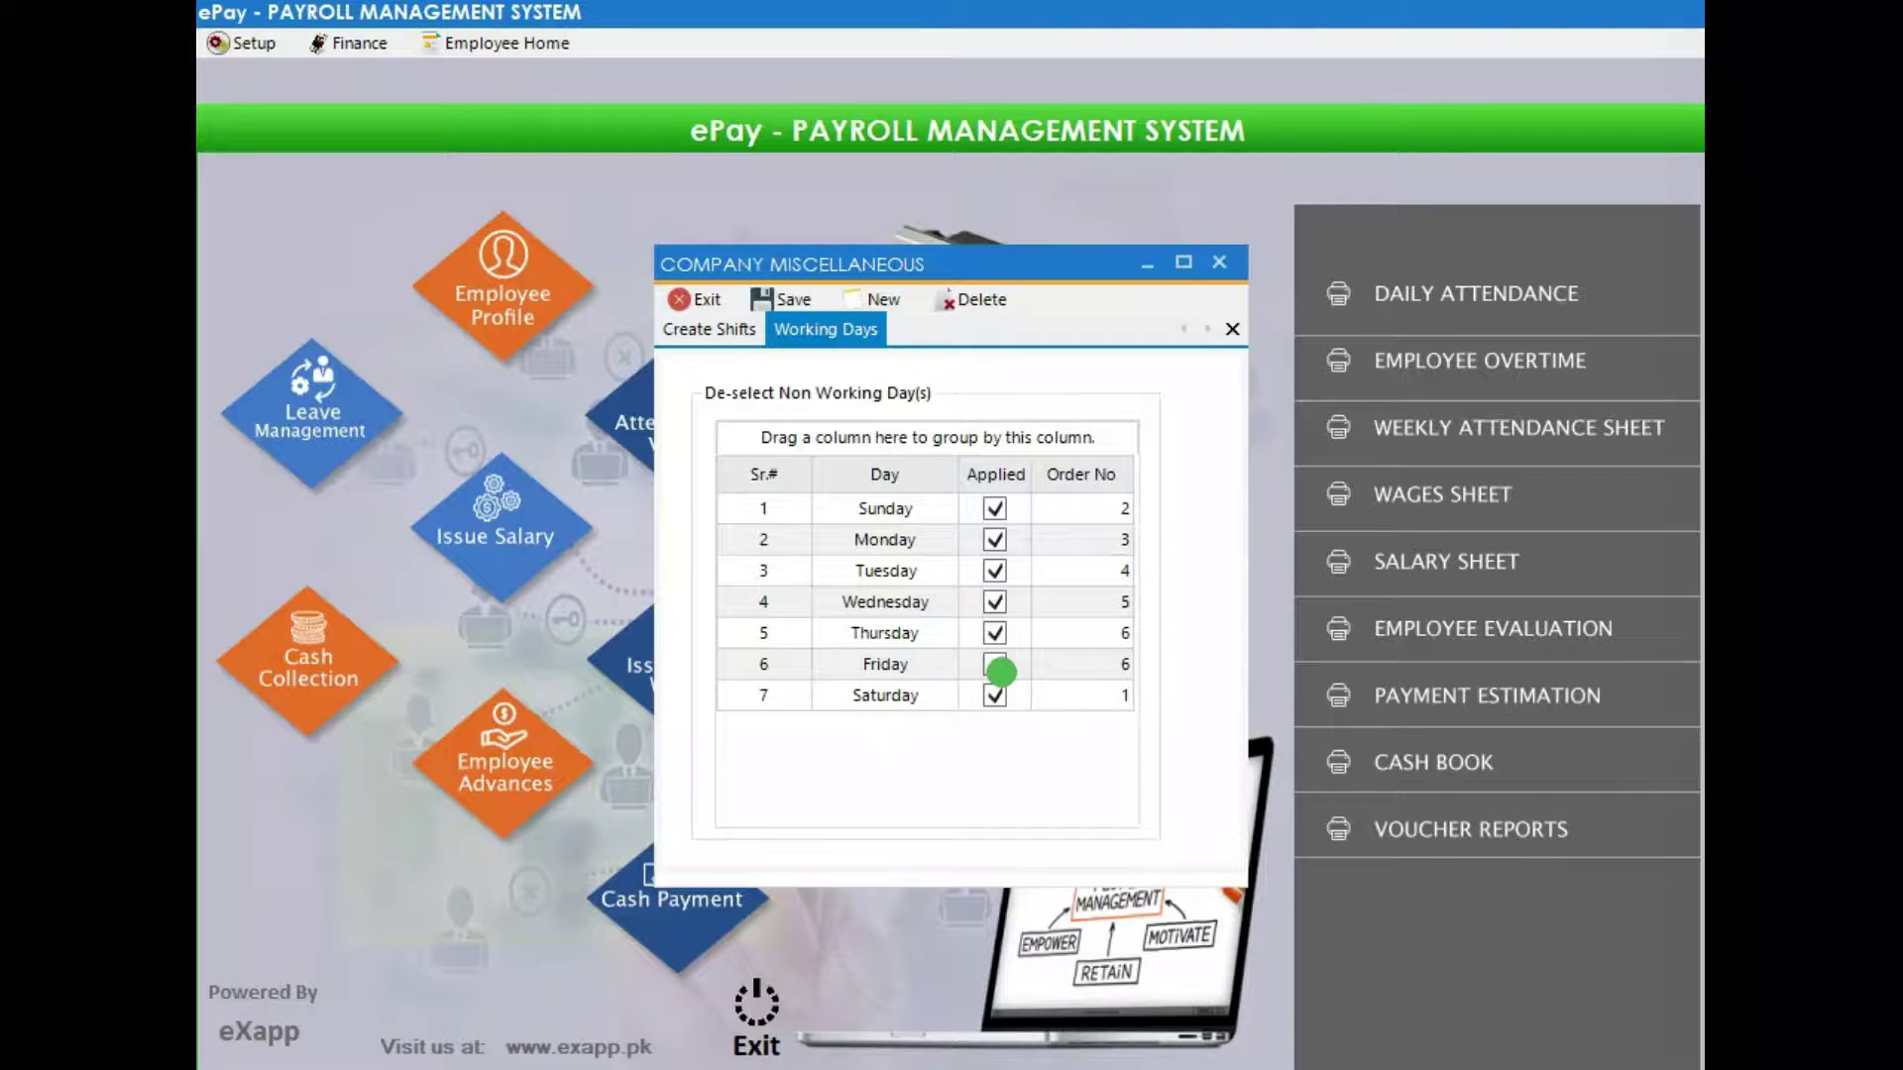
{"action": "left_click", "coordinate": [725, 307]}
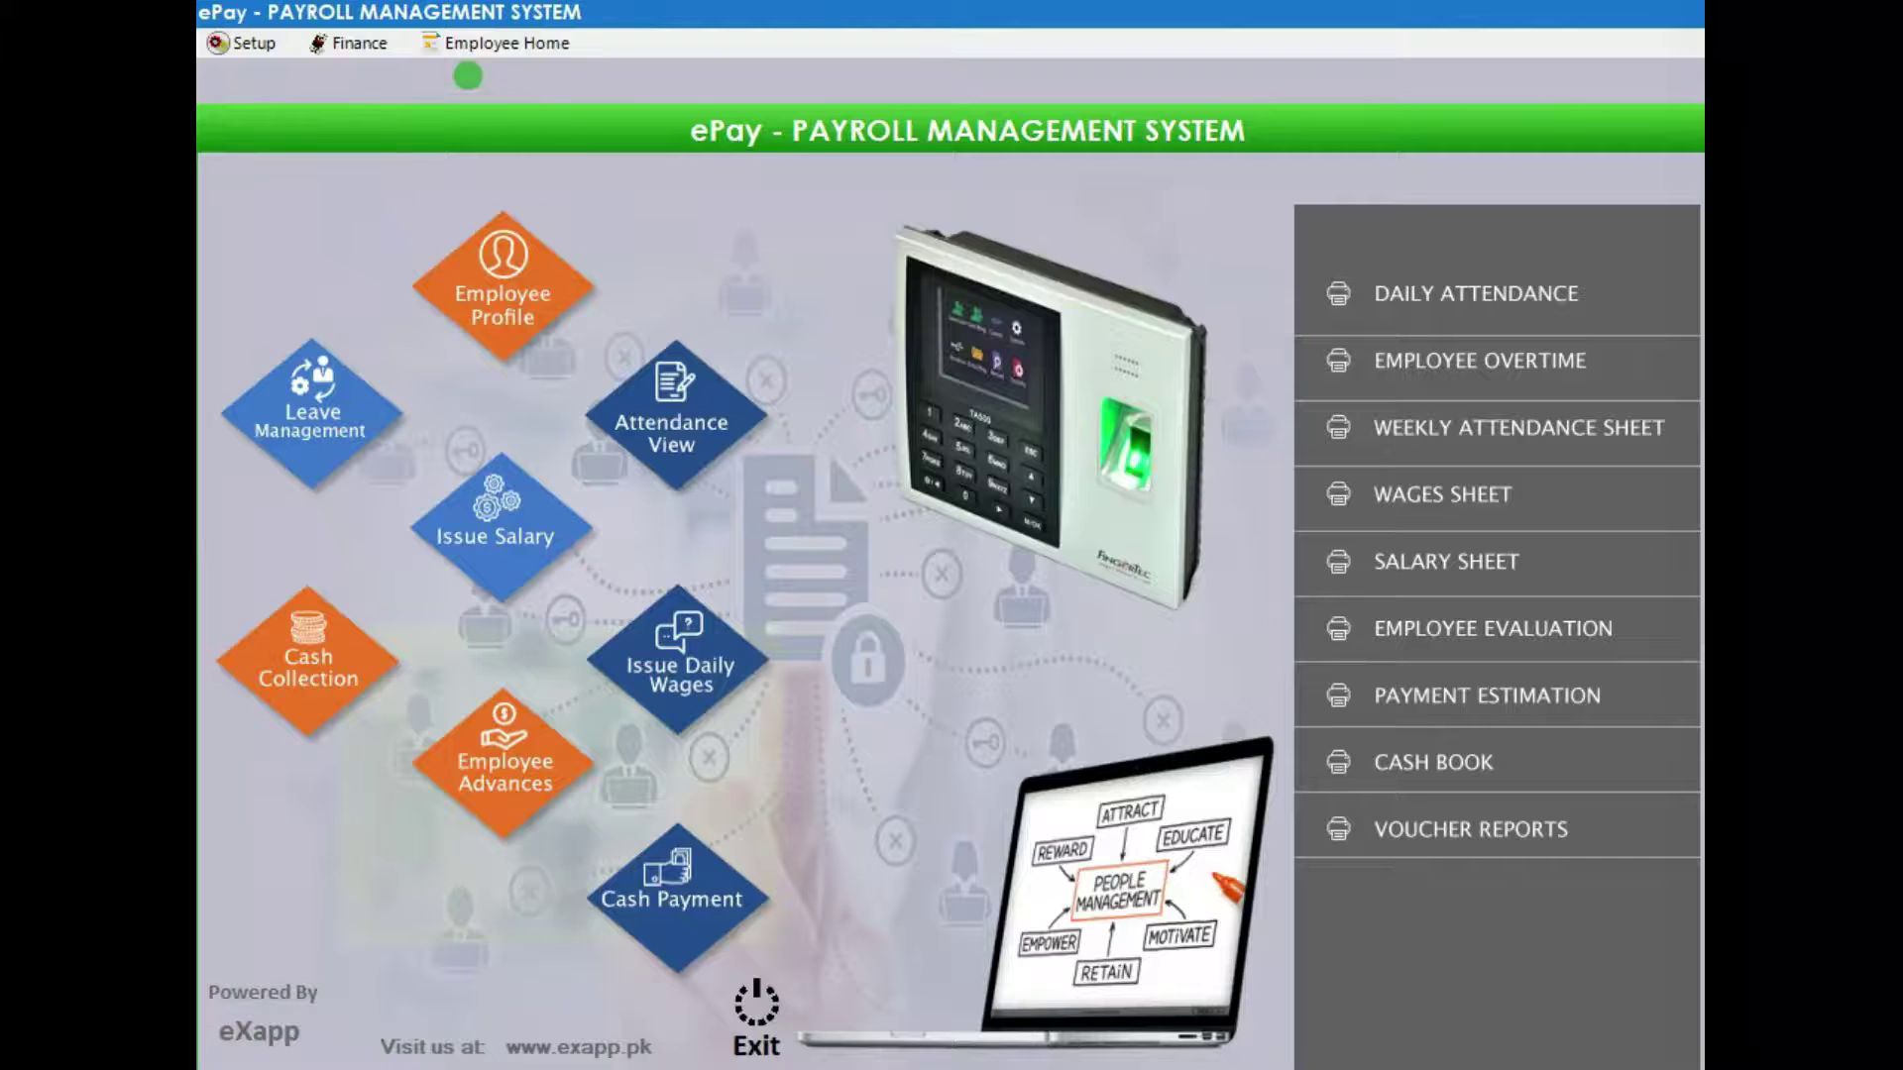
- Preview the employee progress report with its date set to 18/05/2021
{"action": "left_click", "coordinate": [483, 39]}
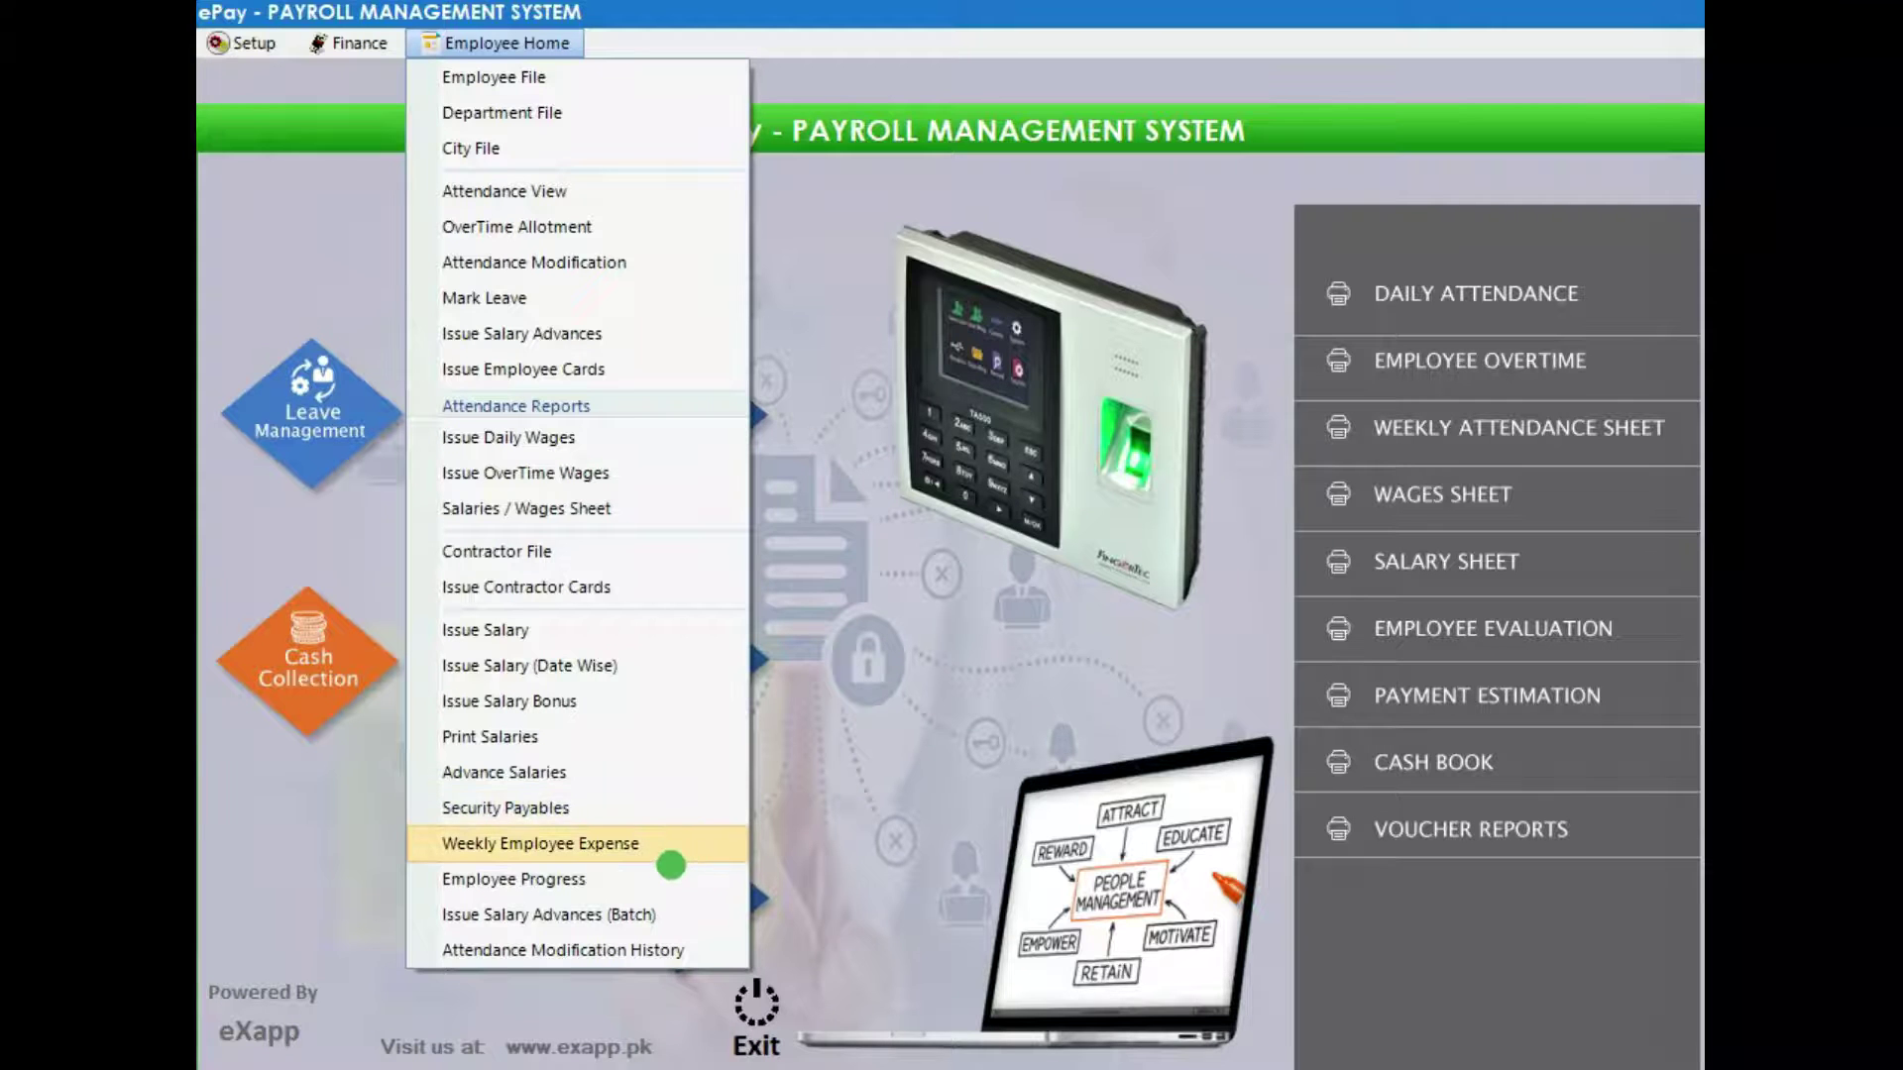
{"action": "left_click", "coordinate": [604, 881]}
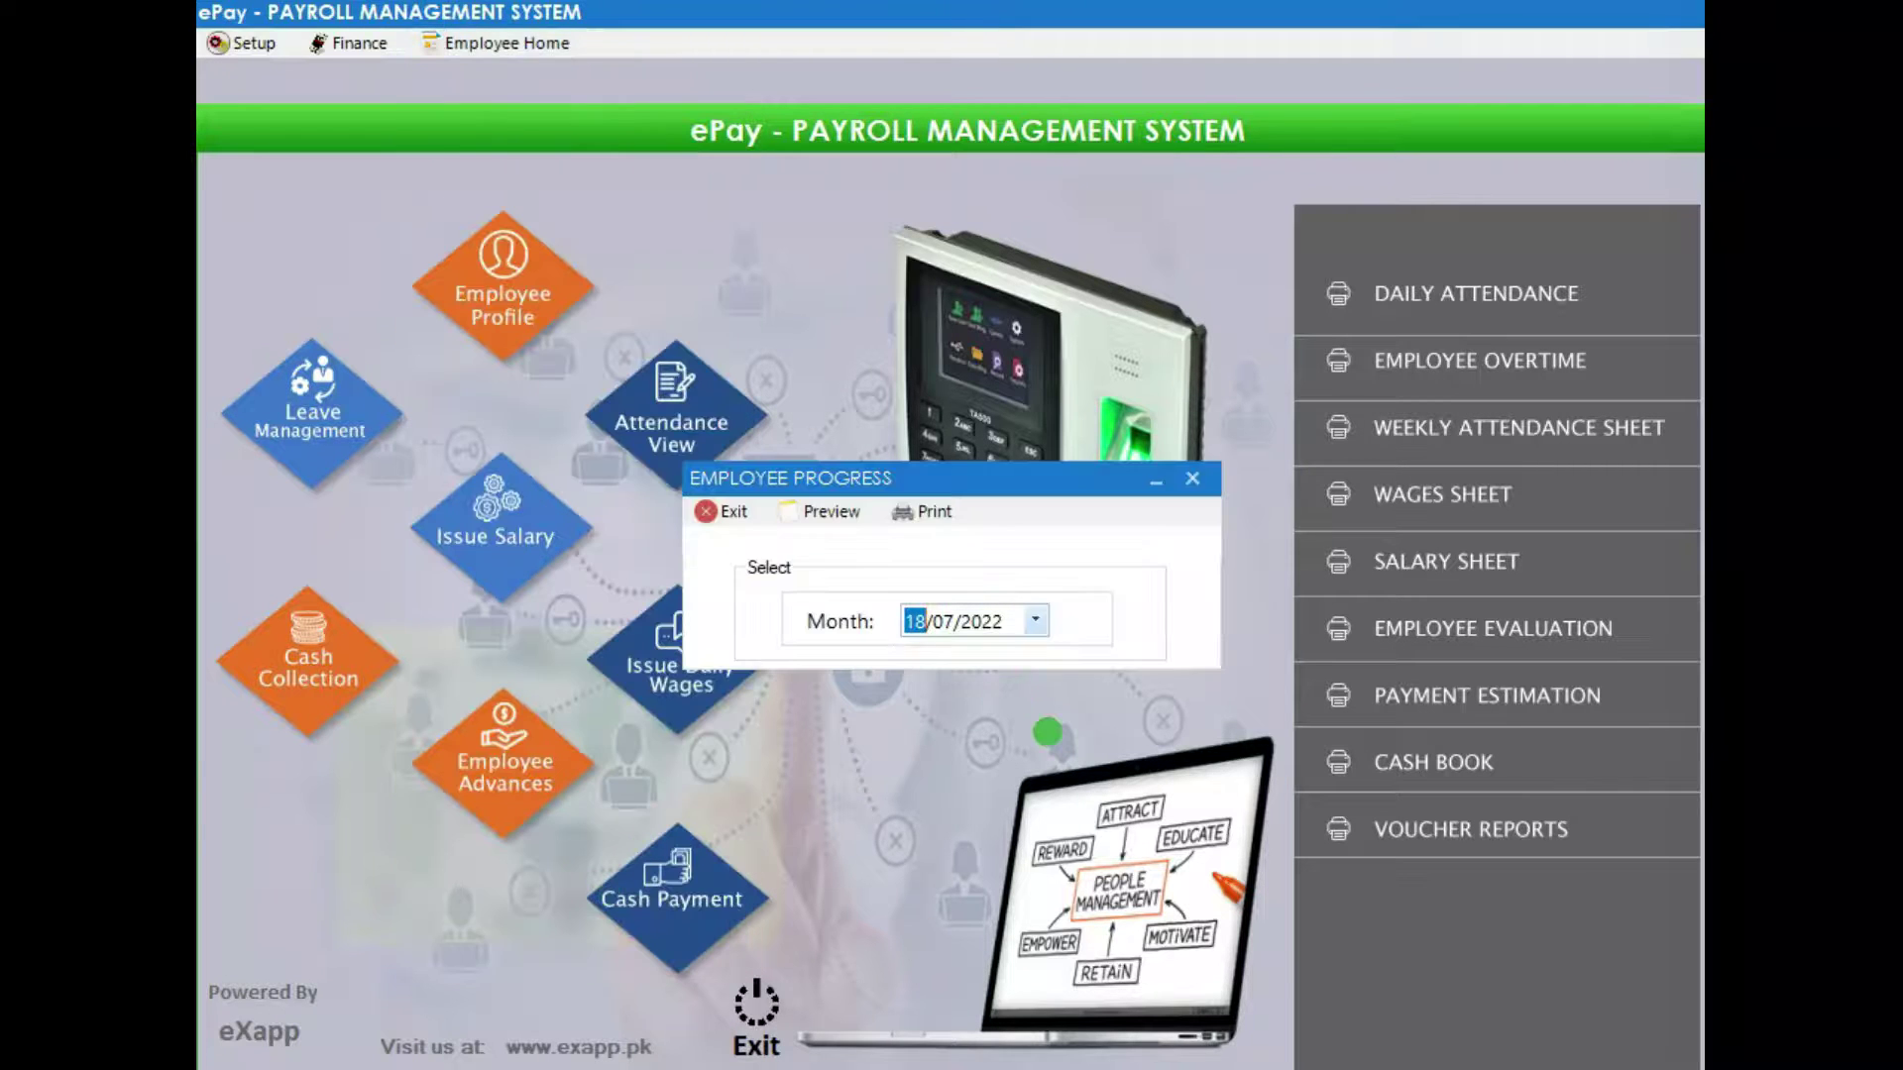
{"action": "key", "text": "Right"}
{"action": "key", "text": "Right"}
{"action": "key", "text": "Left"}
{"action": "key", "text": "Down"}
{"action": "key", "text": "Down"}
{"action": "key", "text": "Right"}
{"action": "key", "text": "Down"}
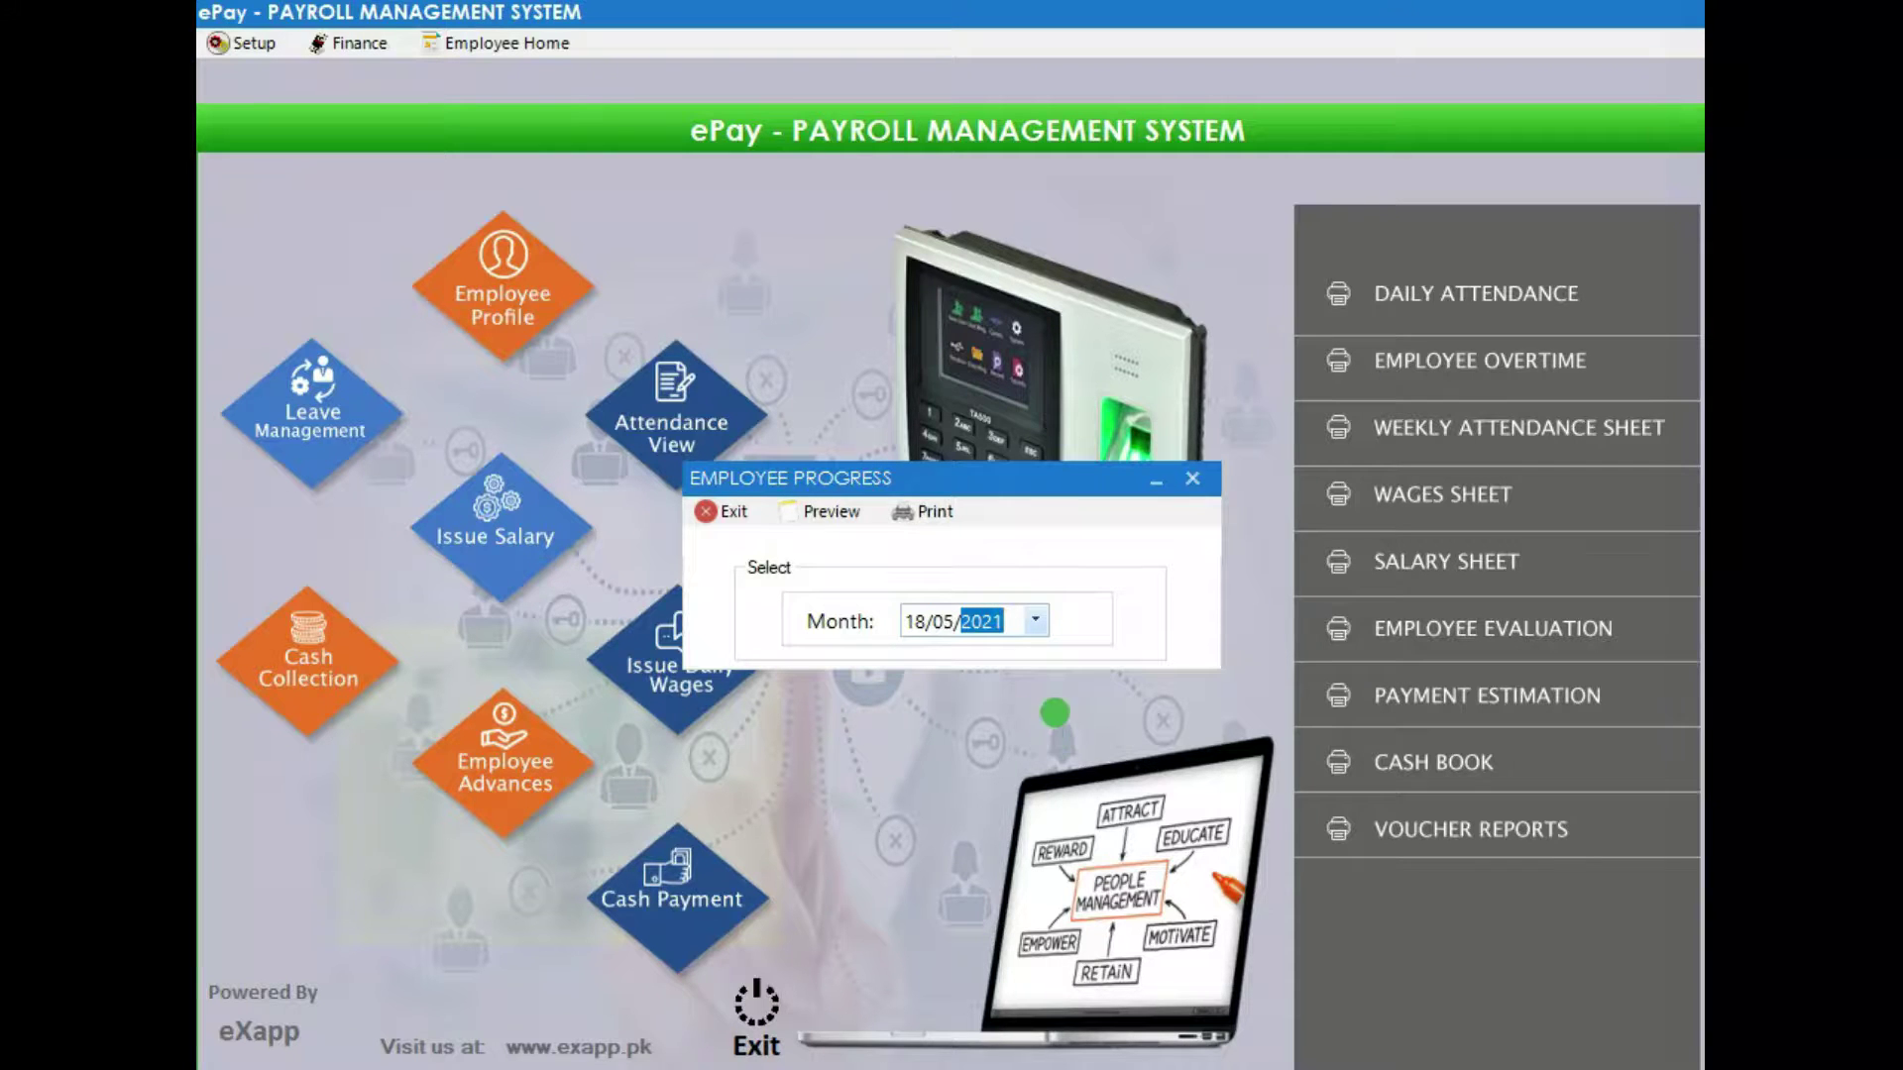
{"action": "left_click", "coordinate": [832, 511]}
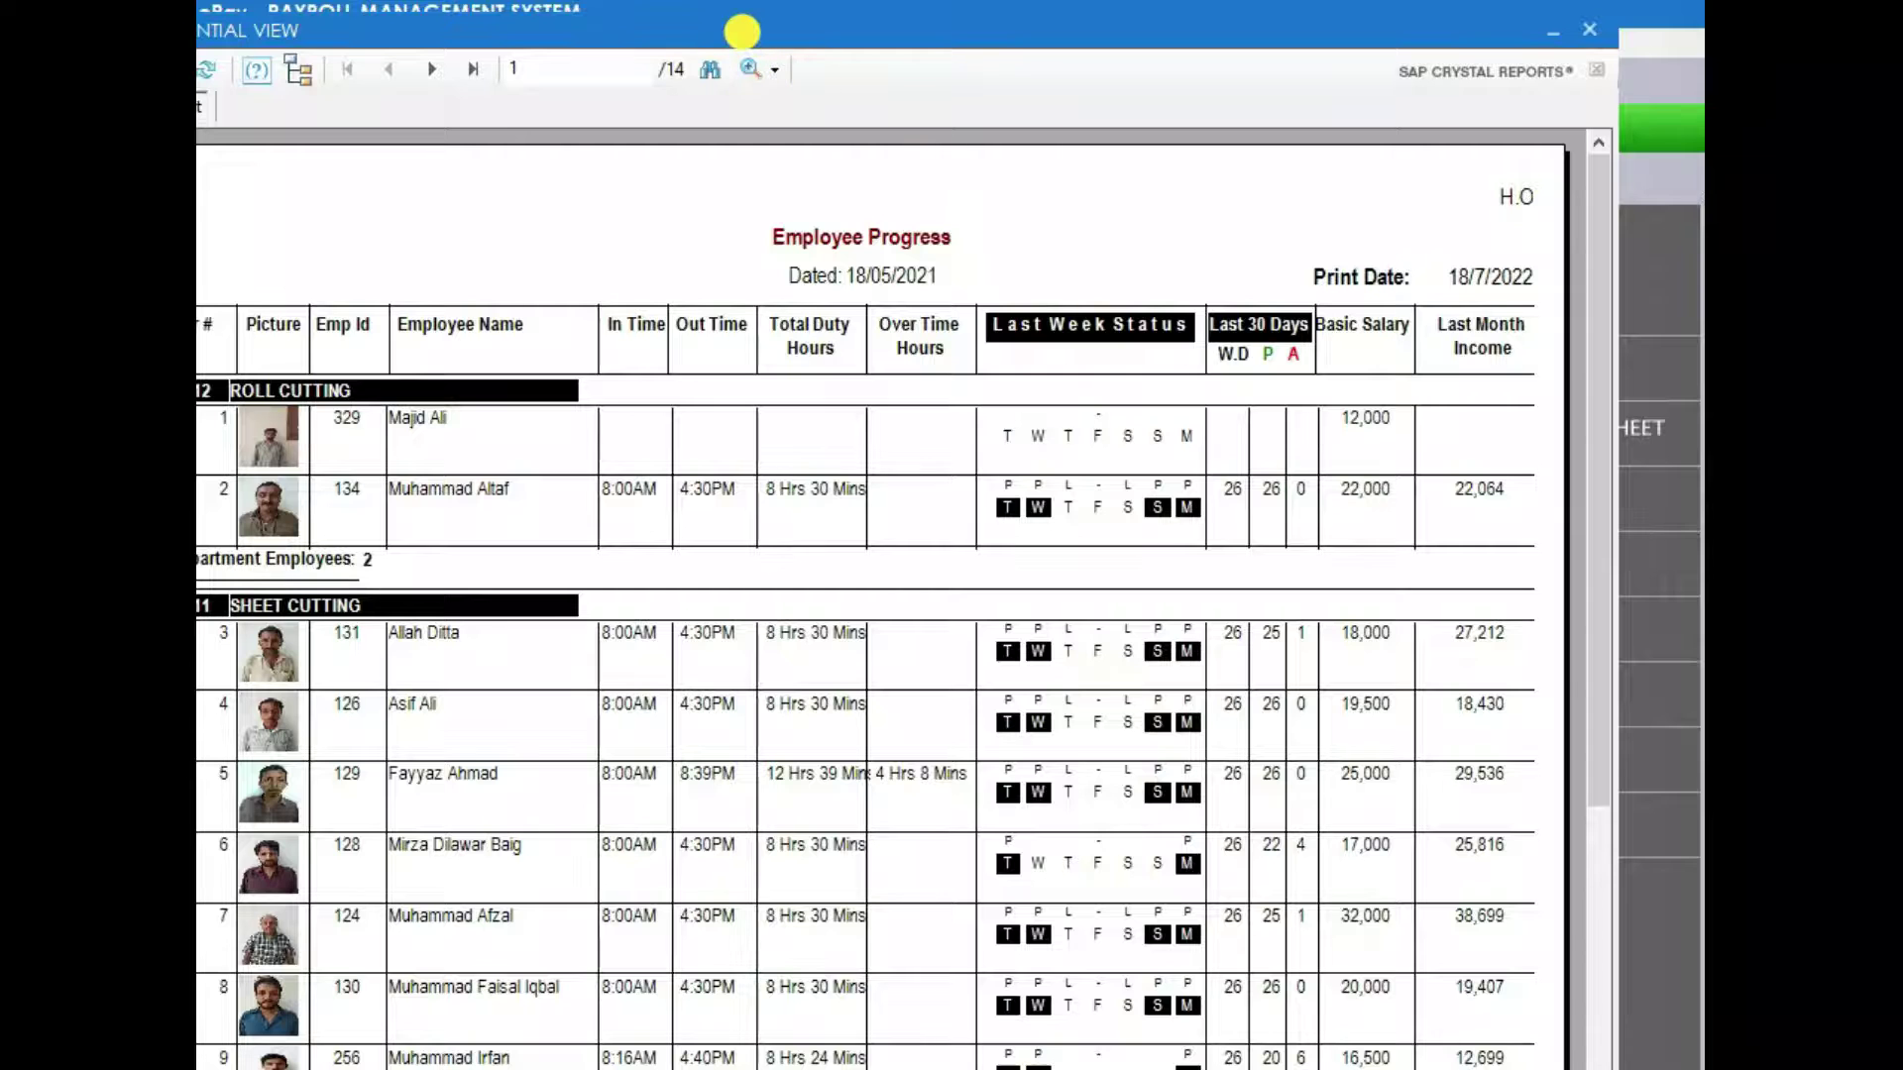
- Examine the duty hours, weekly status and salary columns in the employee progress report, and close the report and its date form
{"action": "left_click_drag", "start_coordinate": [741, 32], "coordinate": [850, 44]}
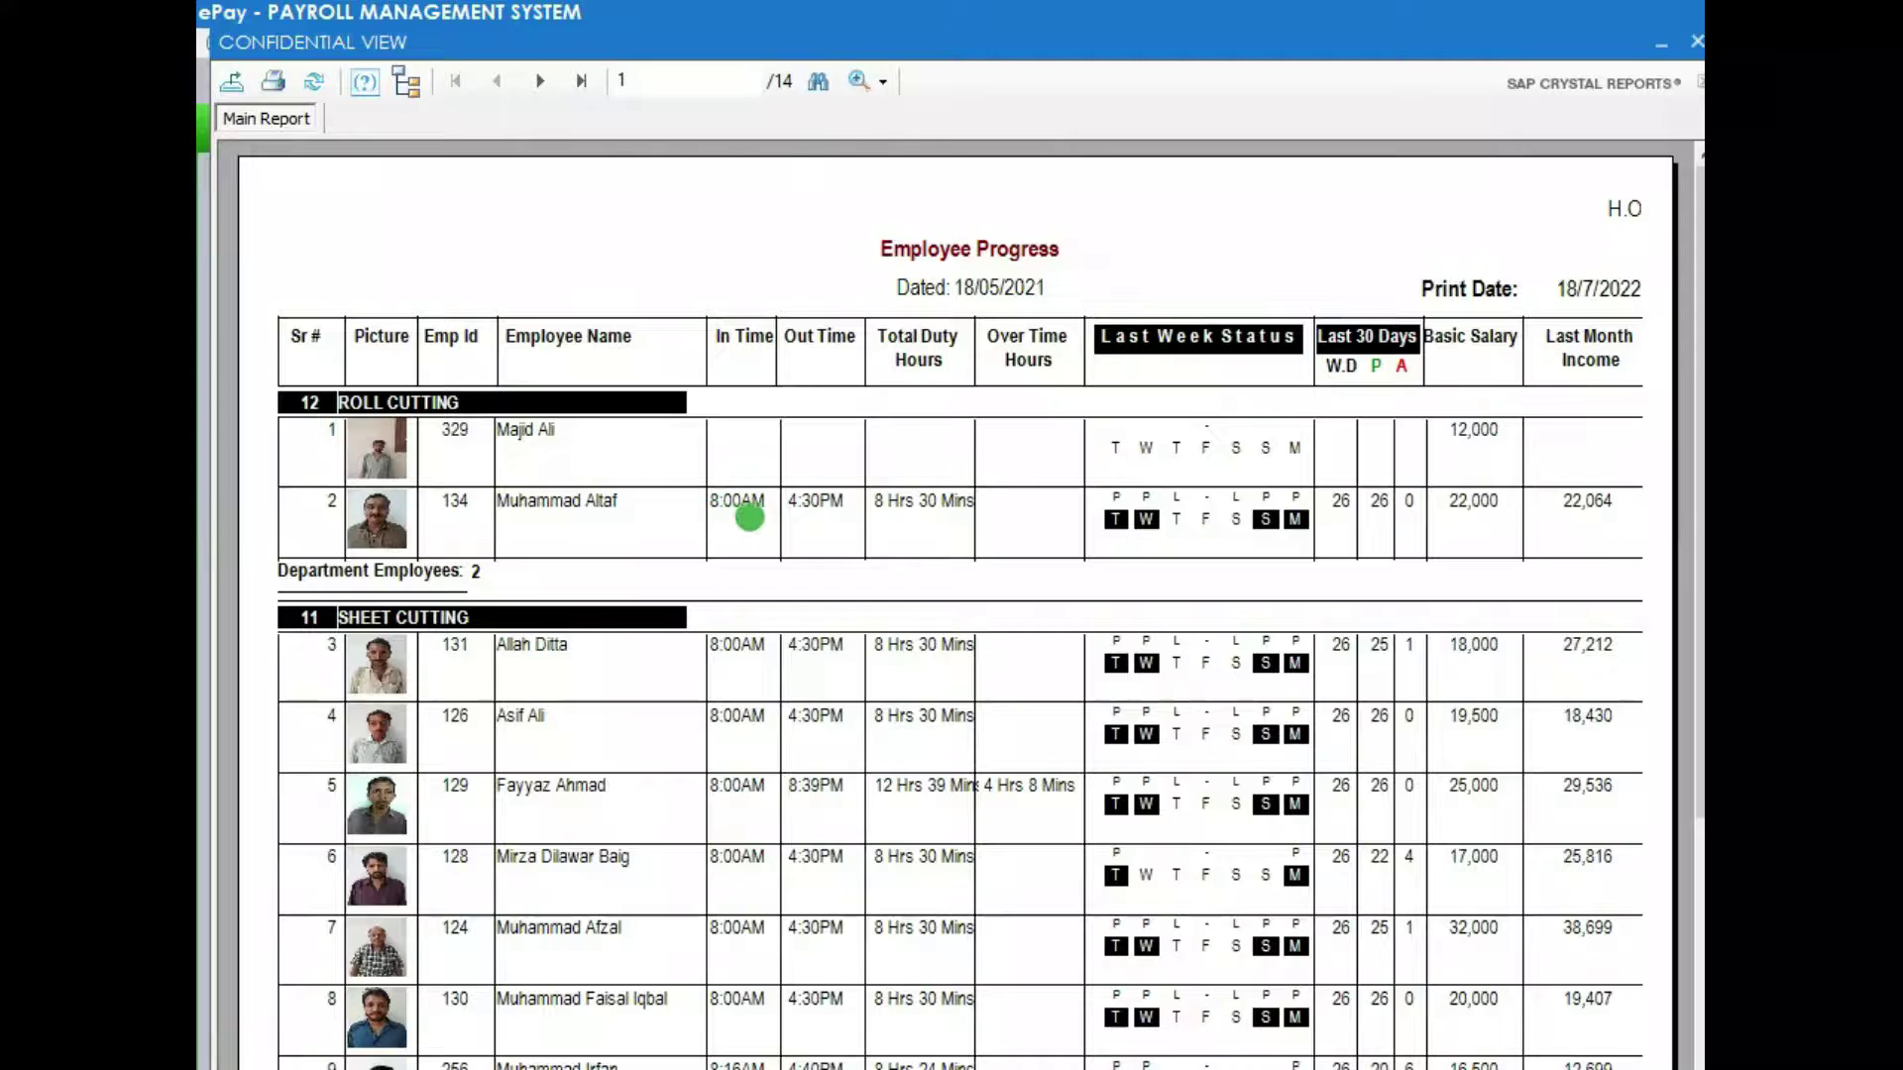
{"action": "left_click", "coordinate": [909, 505]}
{"action": "left_click", "coordinate": [1472, 512]}
{"action": "left_click", "coordinate": [1696, 41]}
{"action": "left_click", "coordinate": [705, 511]}
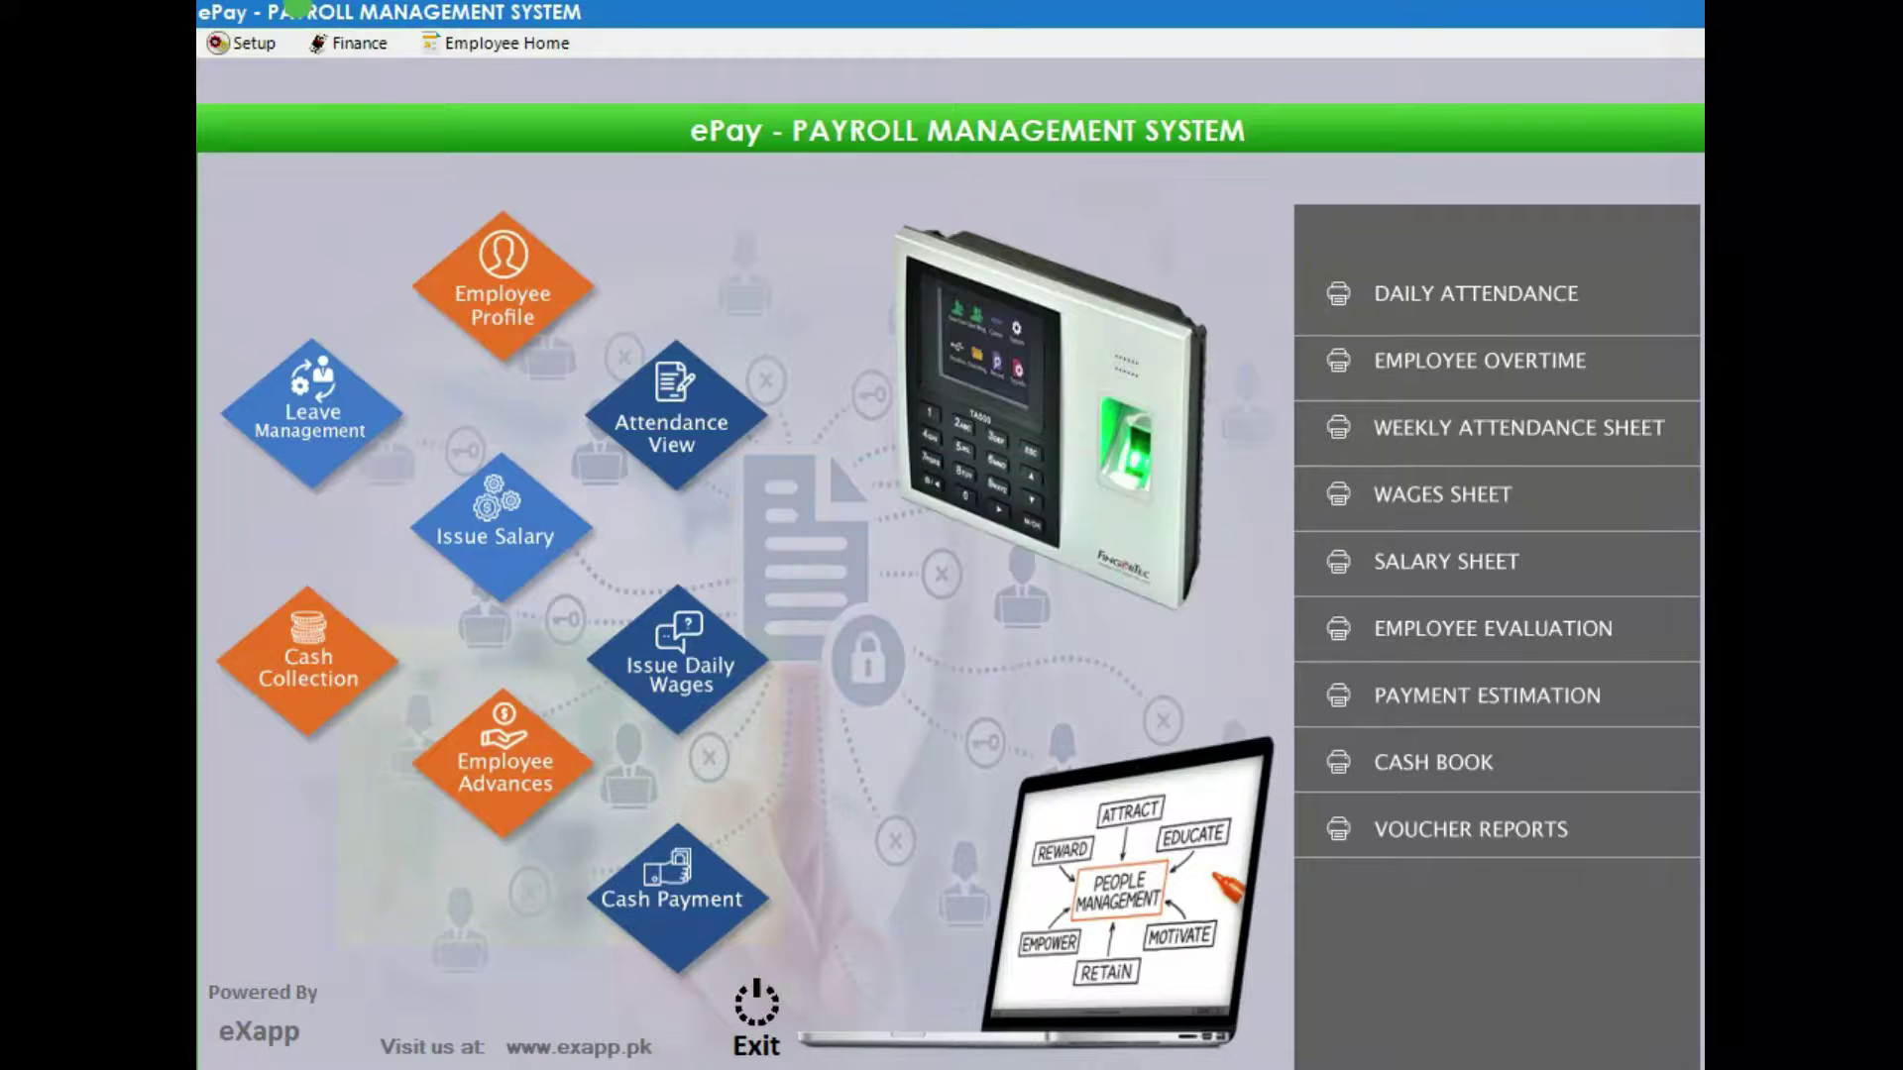
- Open the Issue Salary form and load the June salary sheet for the DAY shift
{"action": "left_click", "coordinate": [444, 40]}
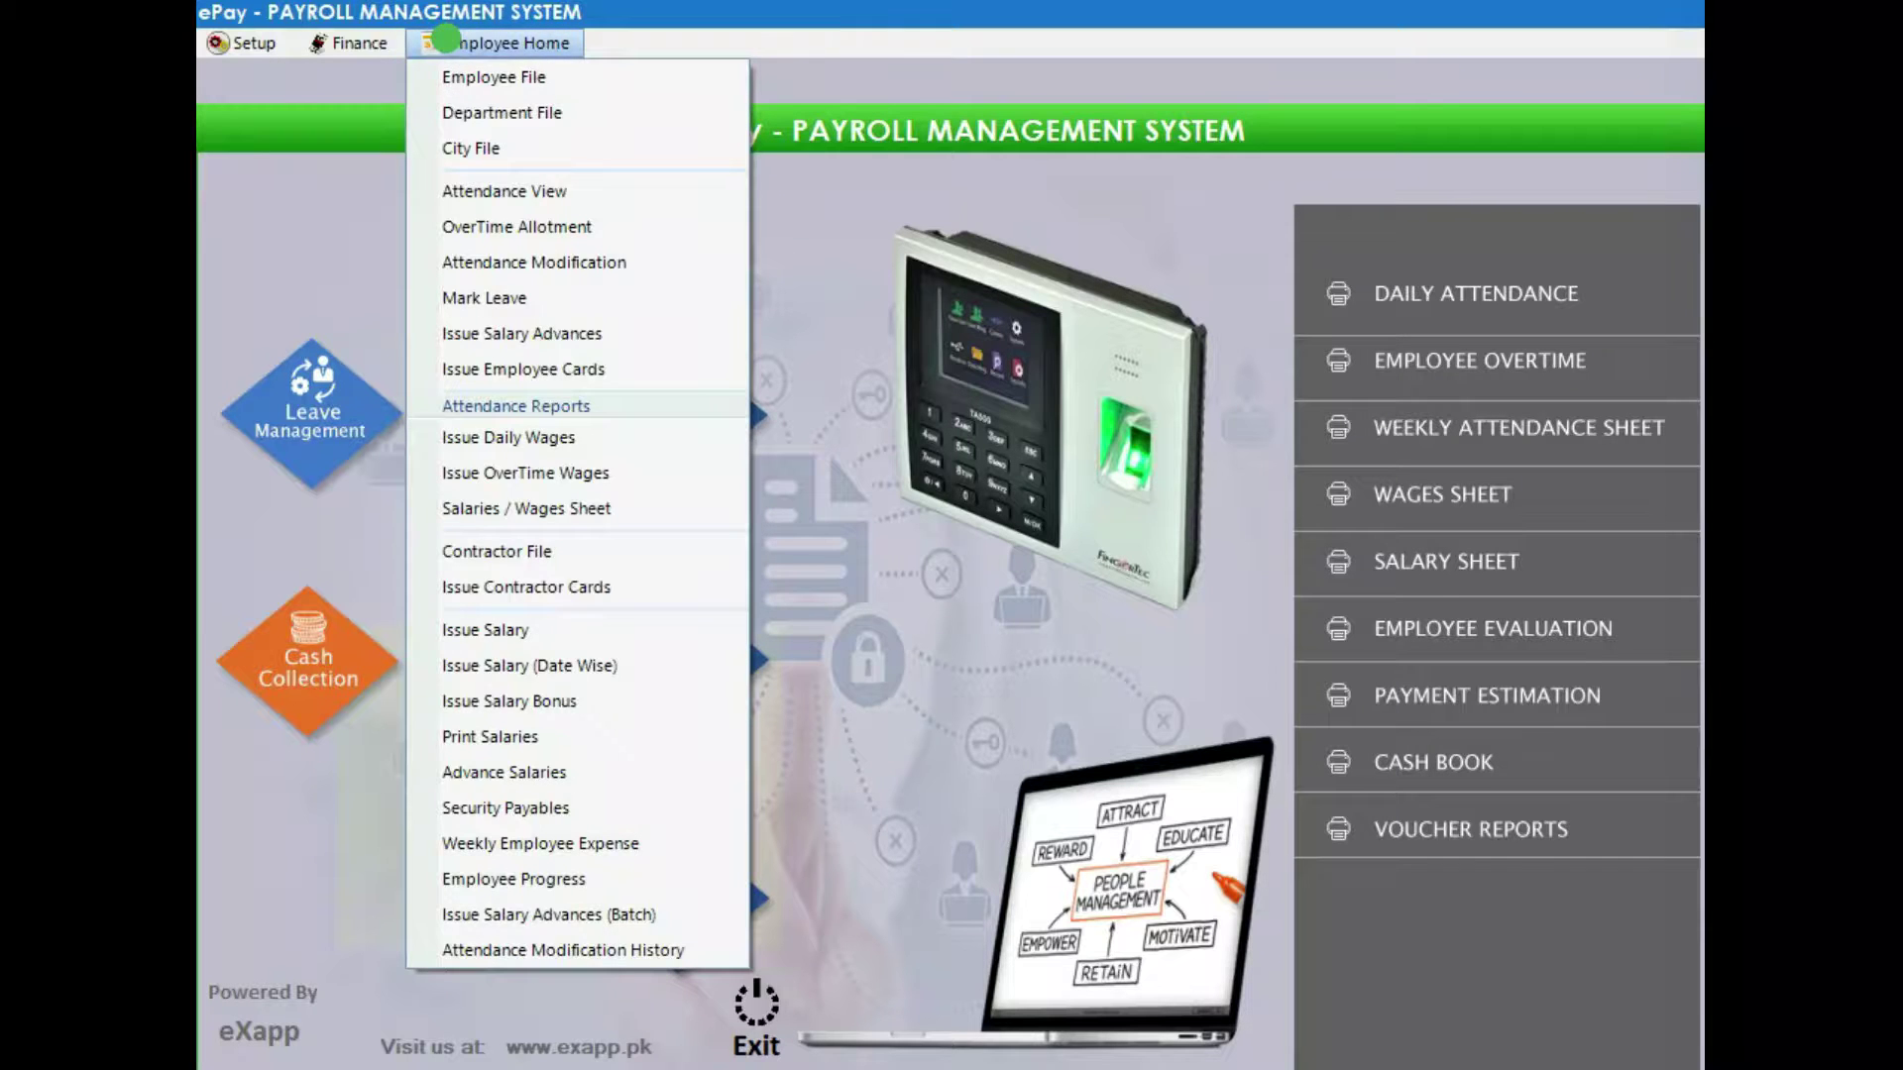
{"action": "left_click", "coordinate": [867, 419]}
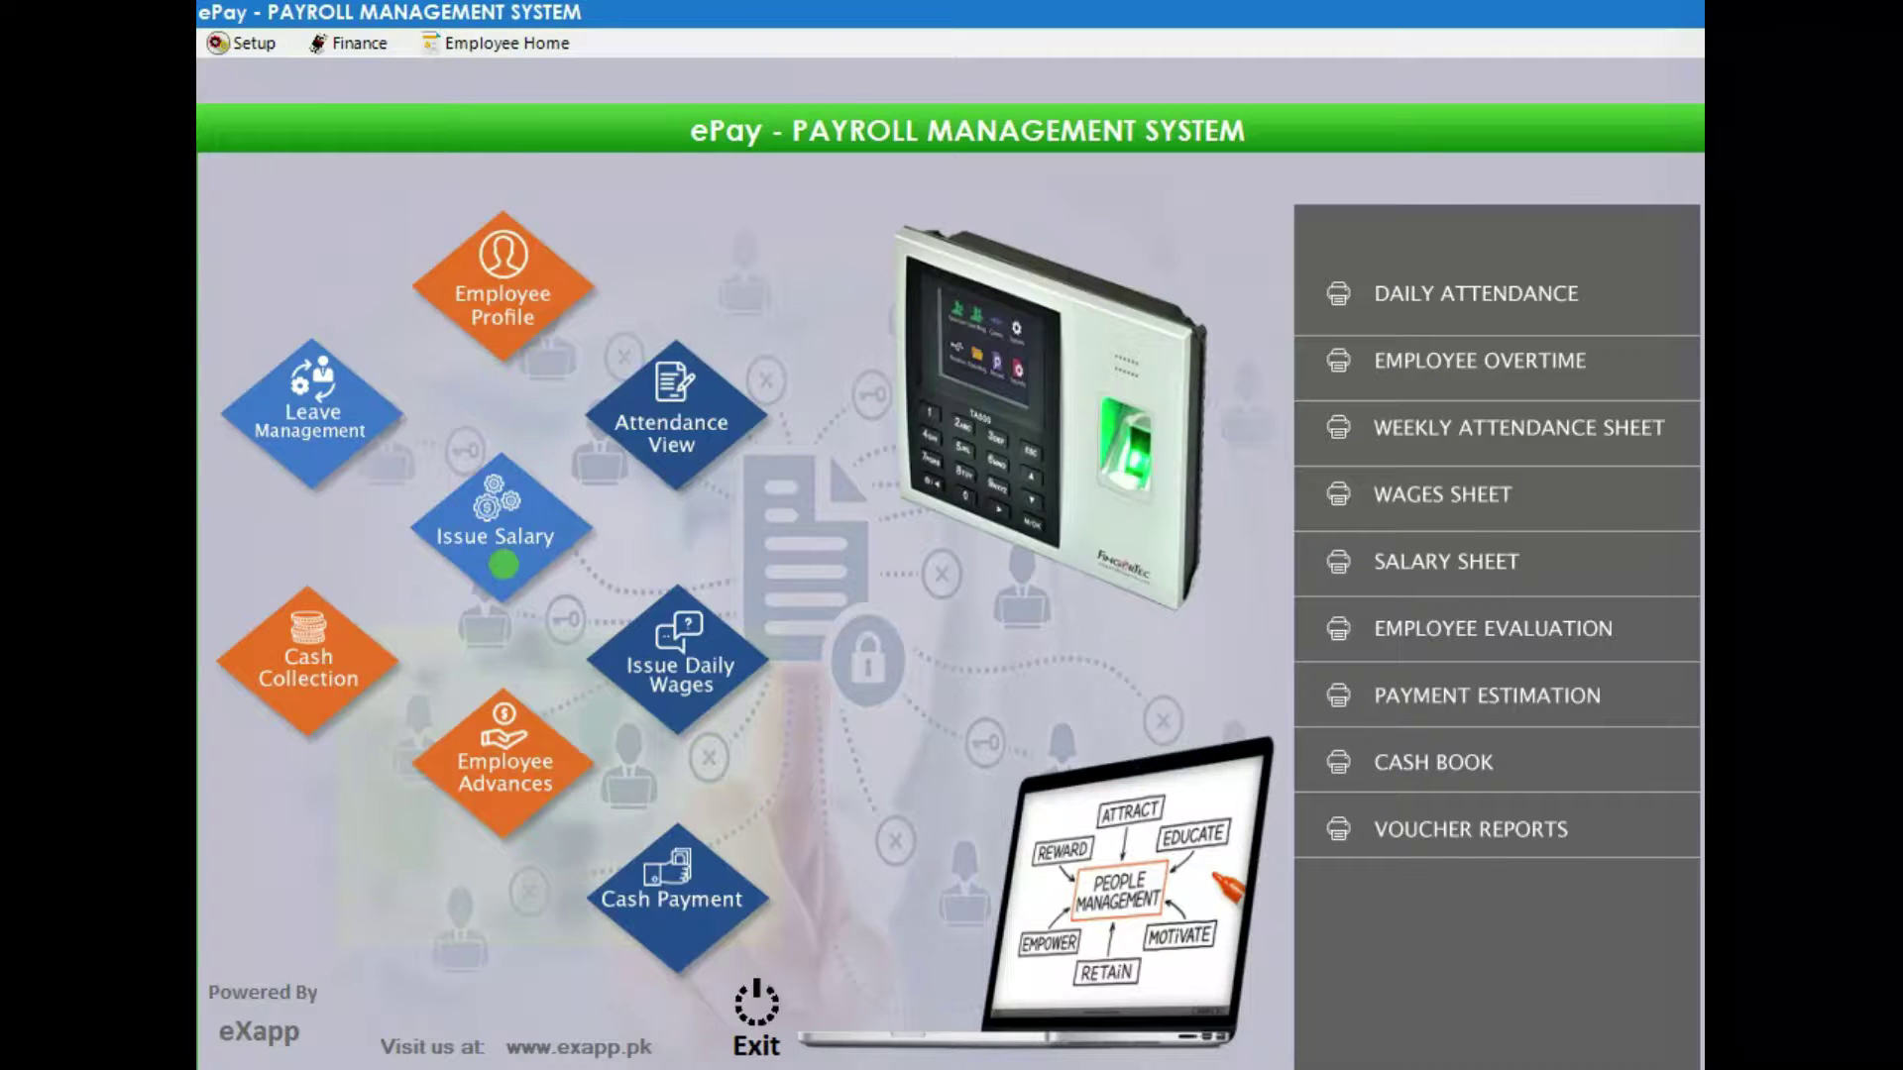
{"action": "left_click", "coordinate": [503, 564]}
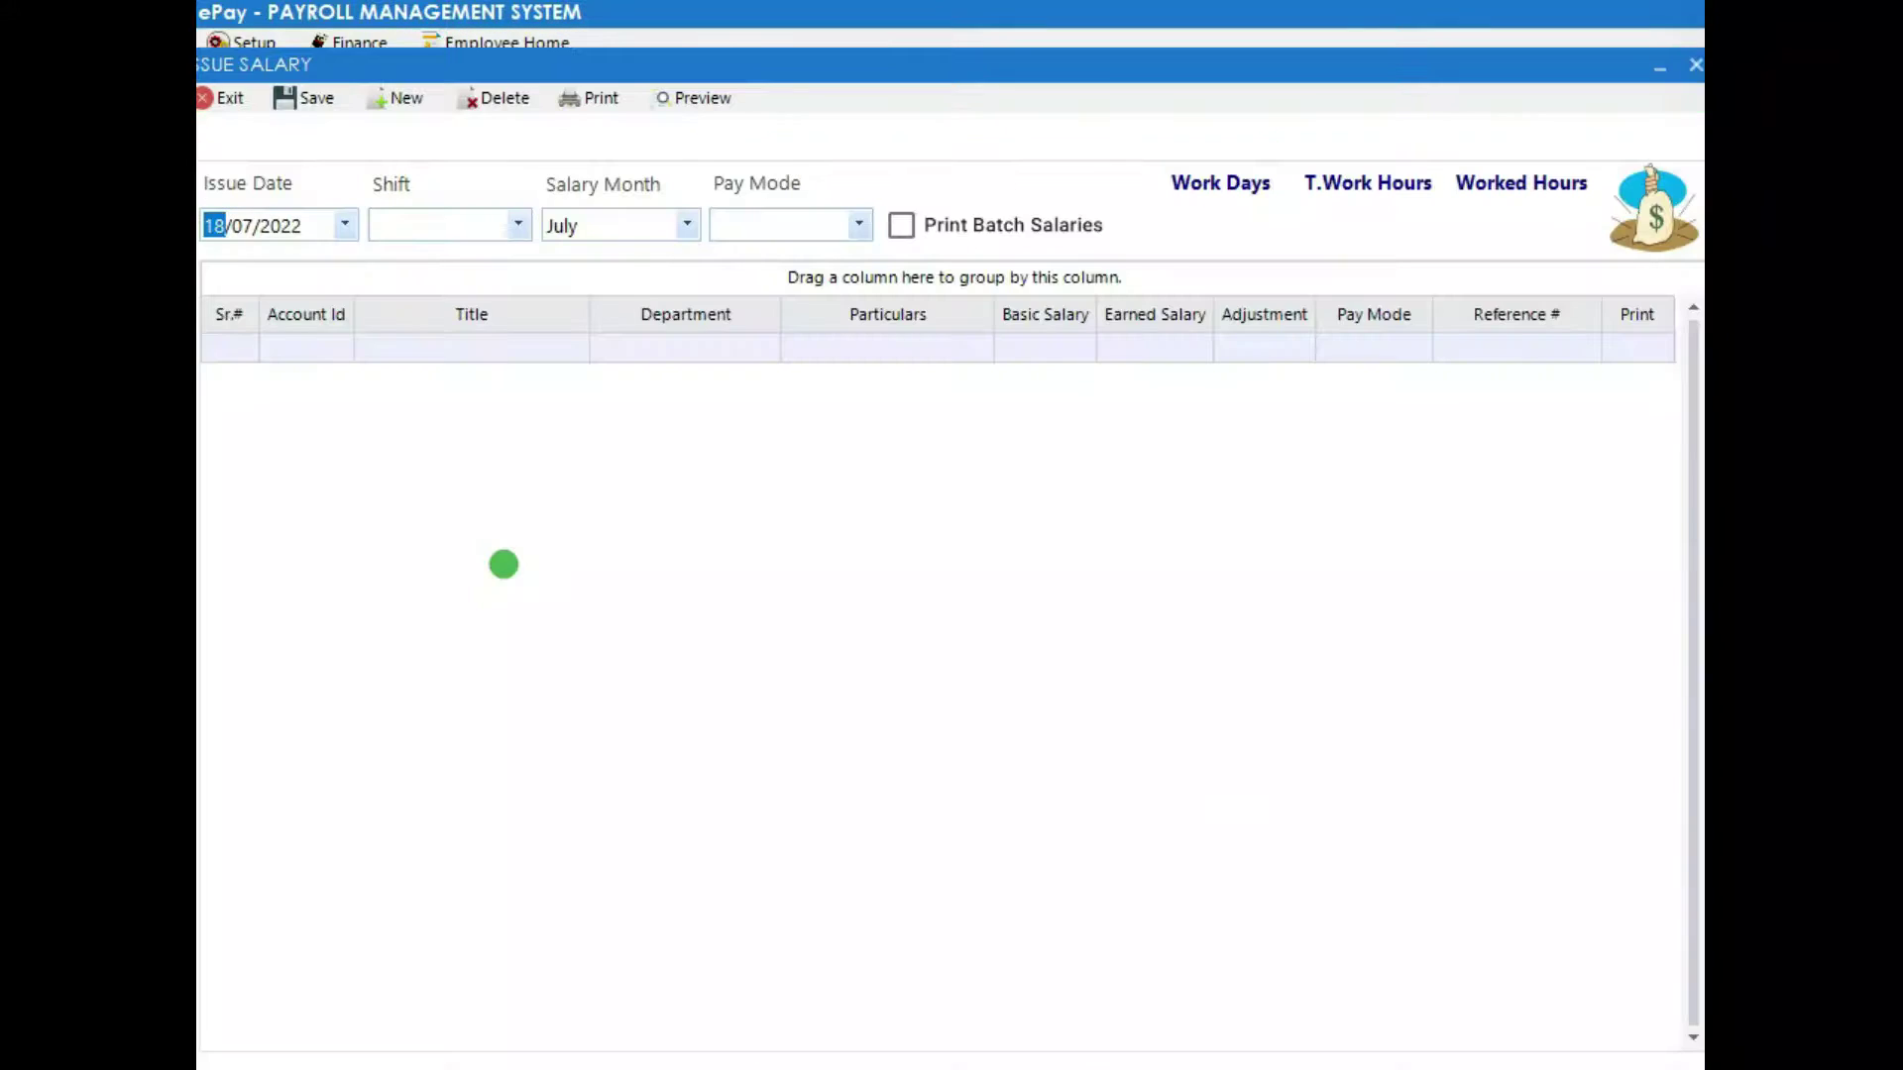
{"action": "left_click_drag", "start_coordinate": [615, 55], "coordinate": [658, 47]}
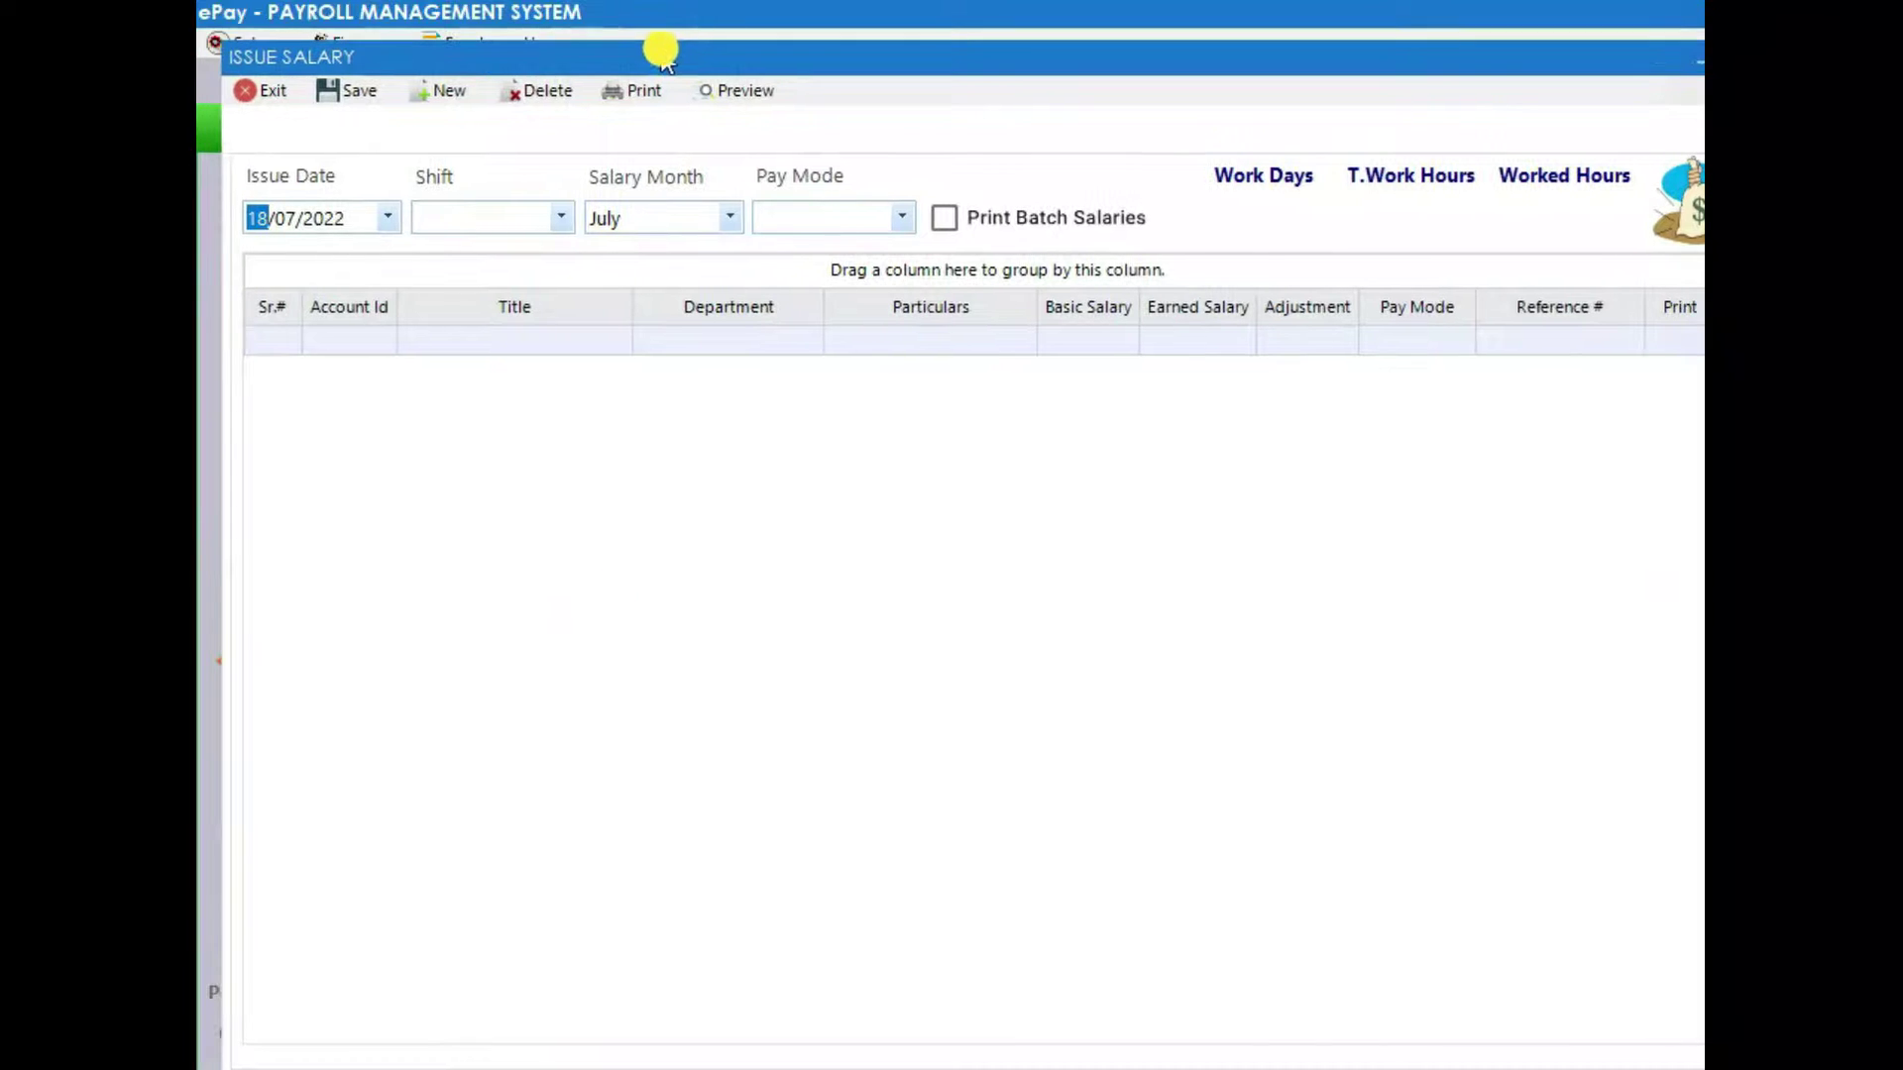
{"action": "key", "text": "Tab"}
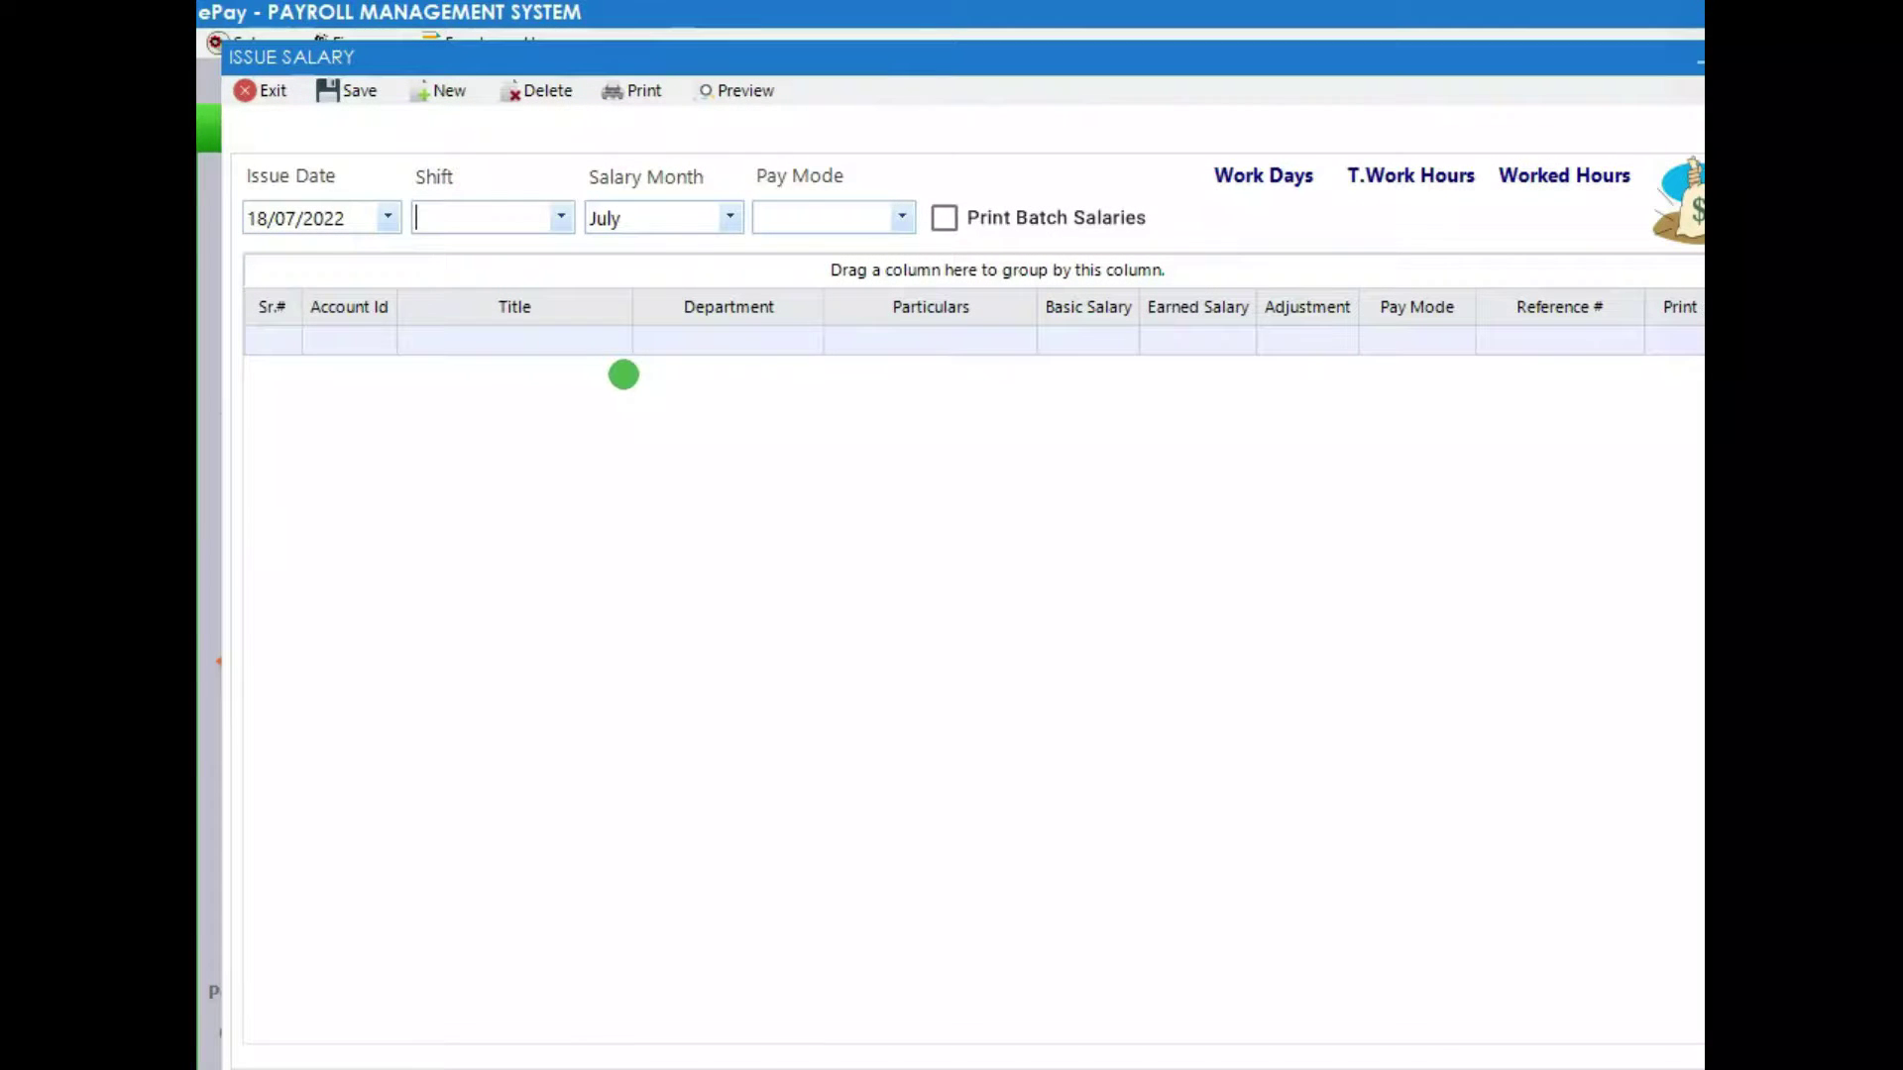
{"action": "key", "text": "Down"}
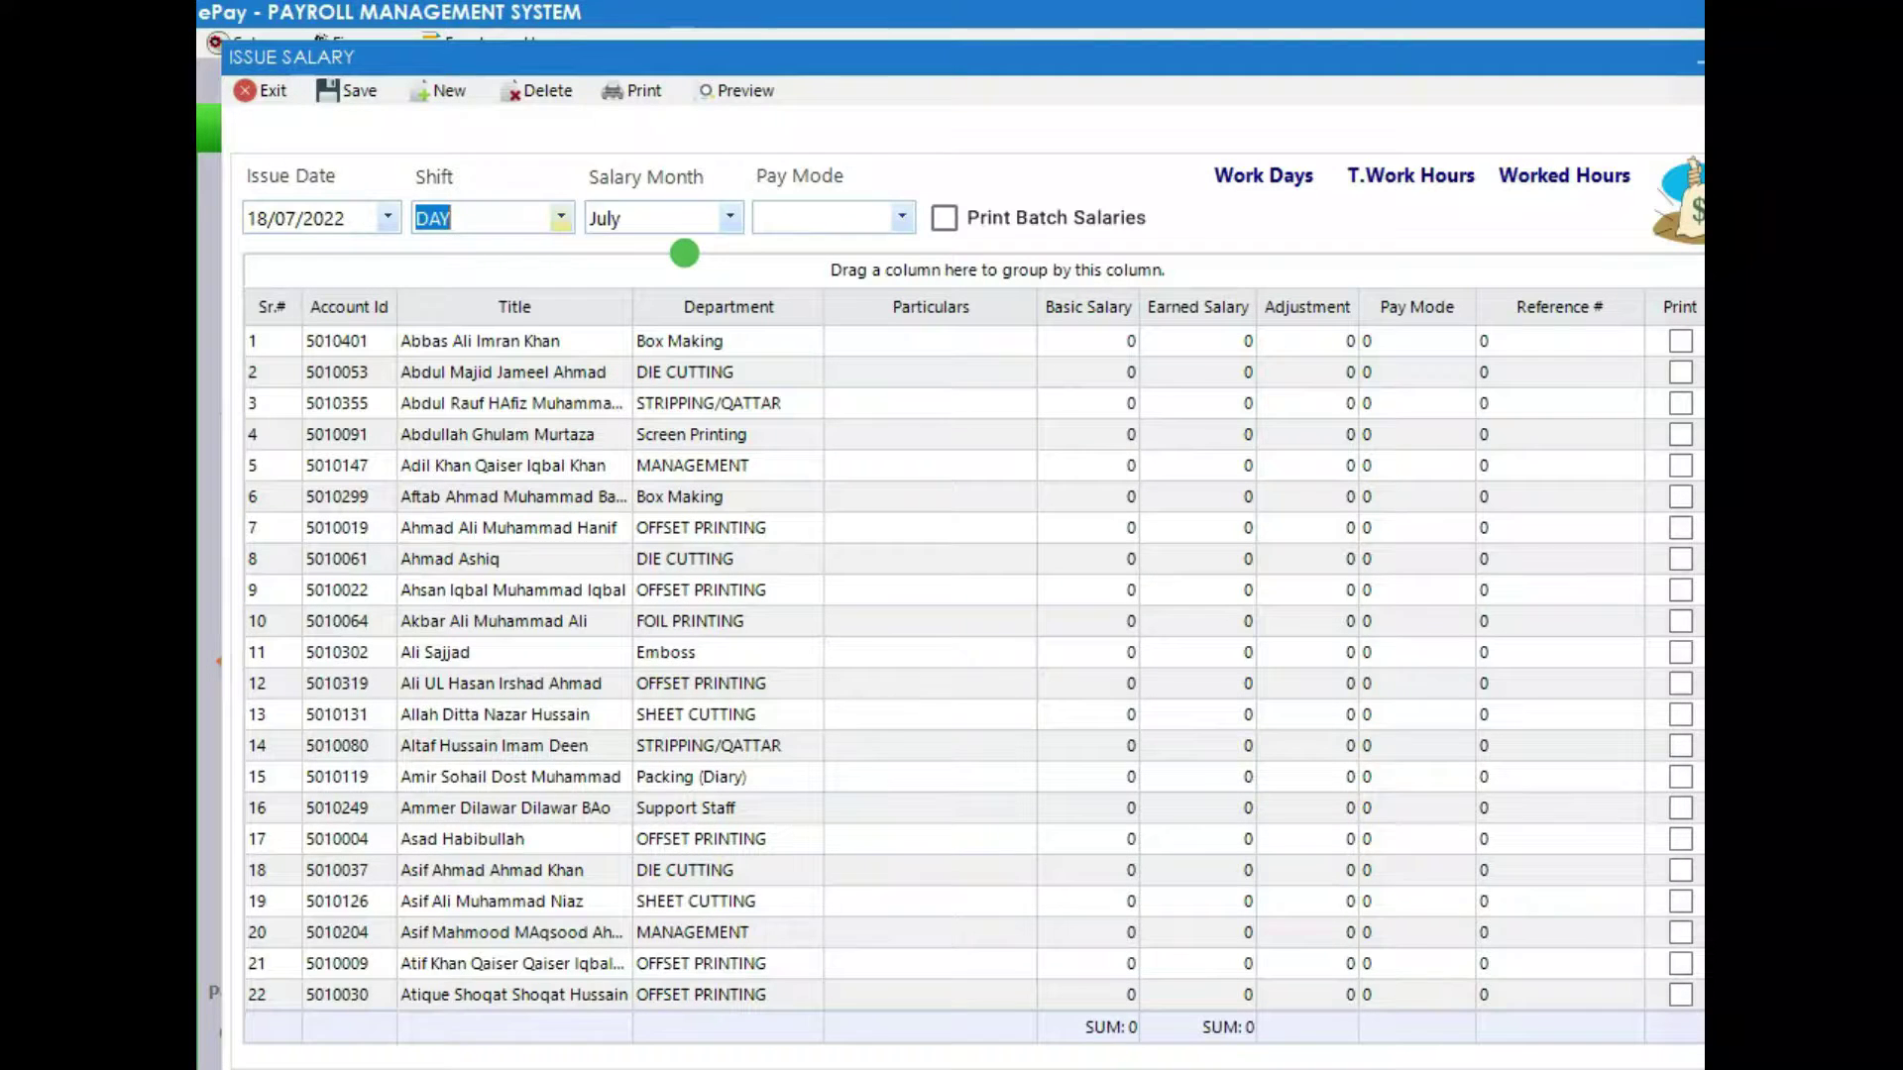
{"action": "key", "text": "Tab"}
{"action": "key", "text": "Up"}
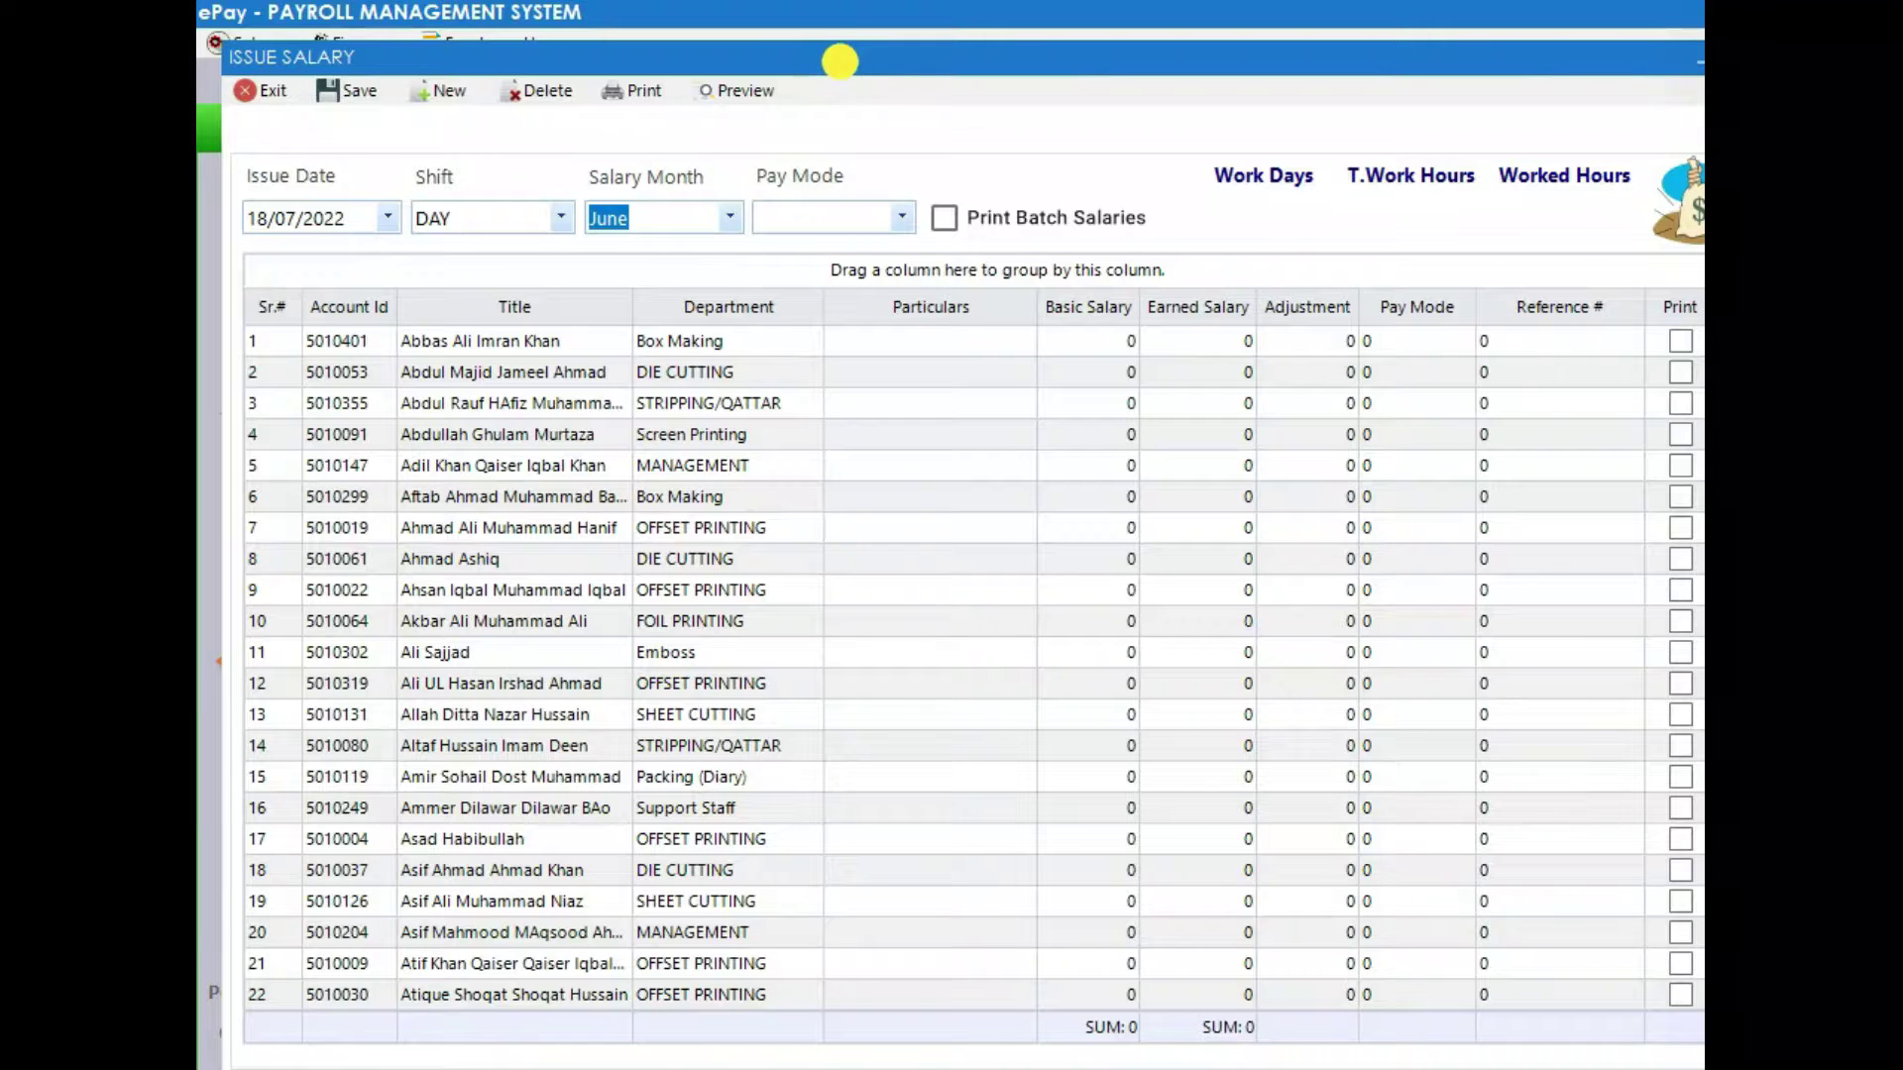
{"action": "left_click", "coordinate": [772, 57]}
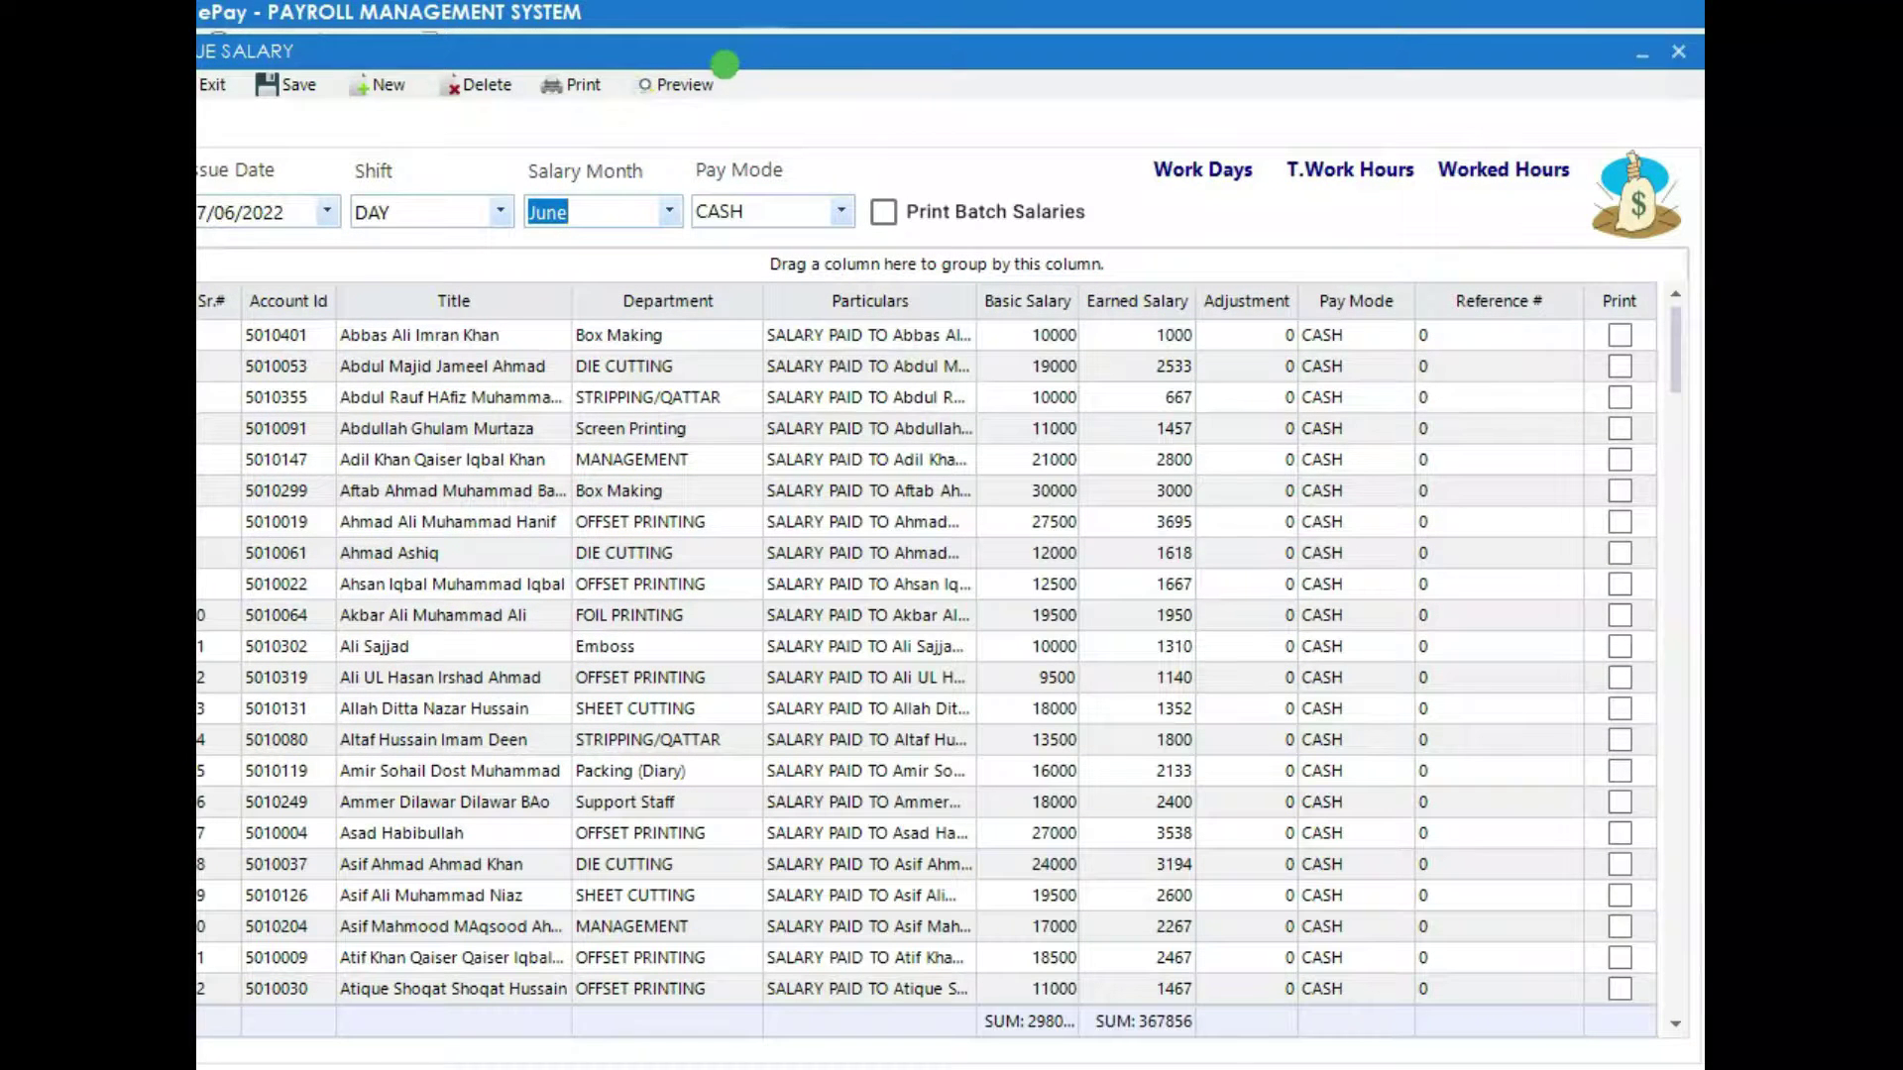
- View the first employee's work days and hours, mark all listed salaries with Print Batch Salaries, and exit the form without saving
{"action": "left_click", "coordinate": [463, 344]}
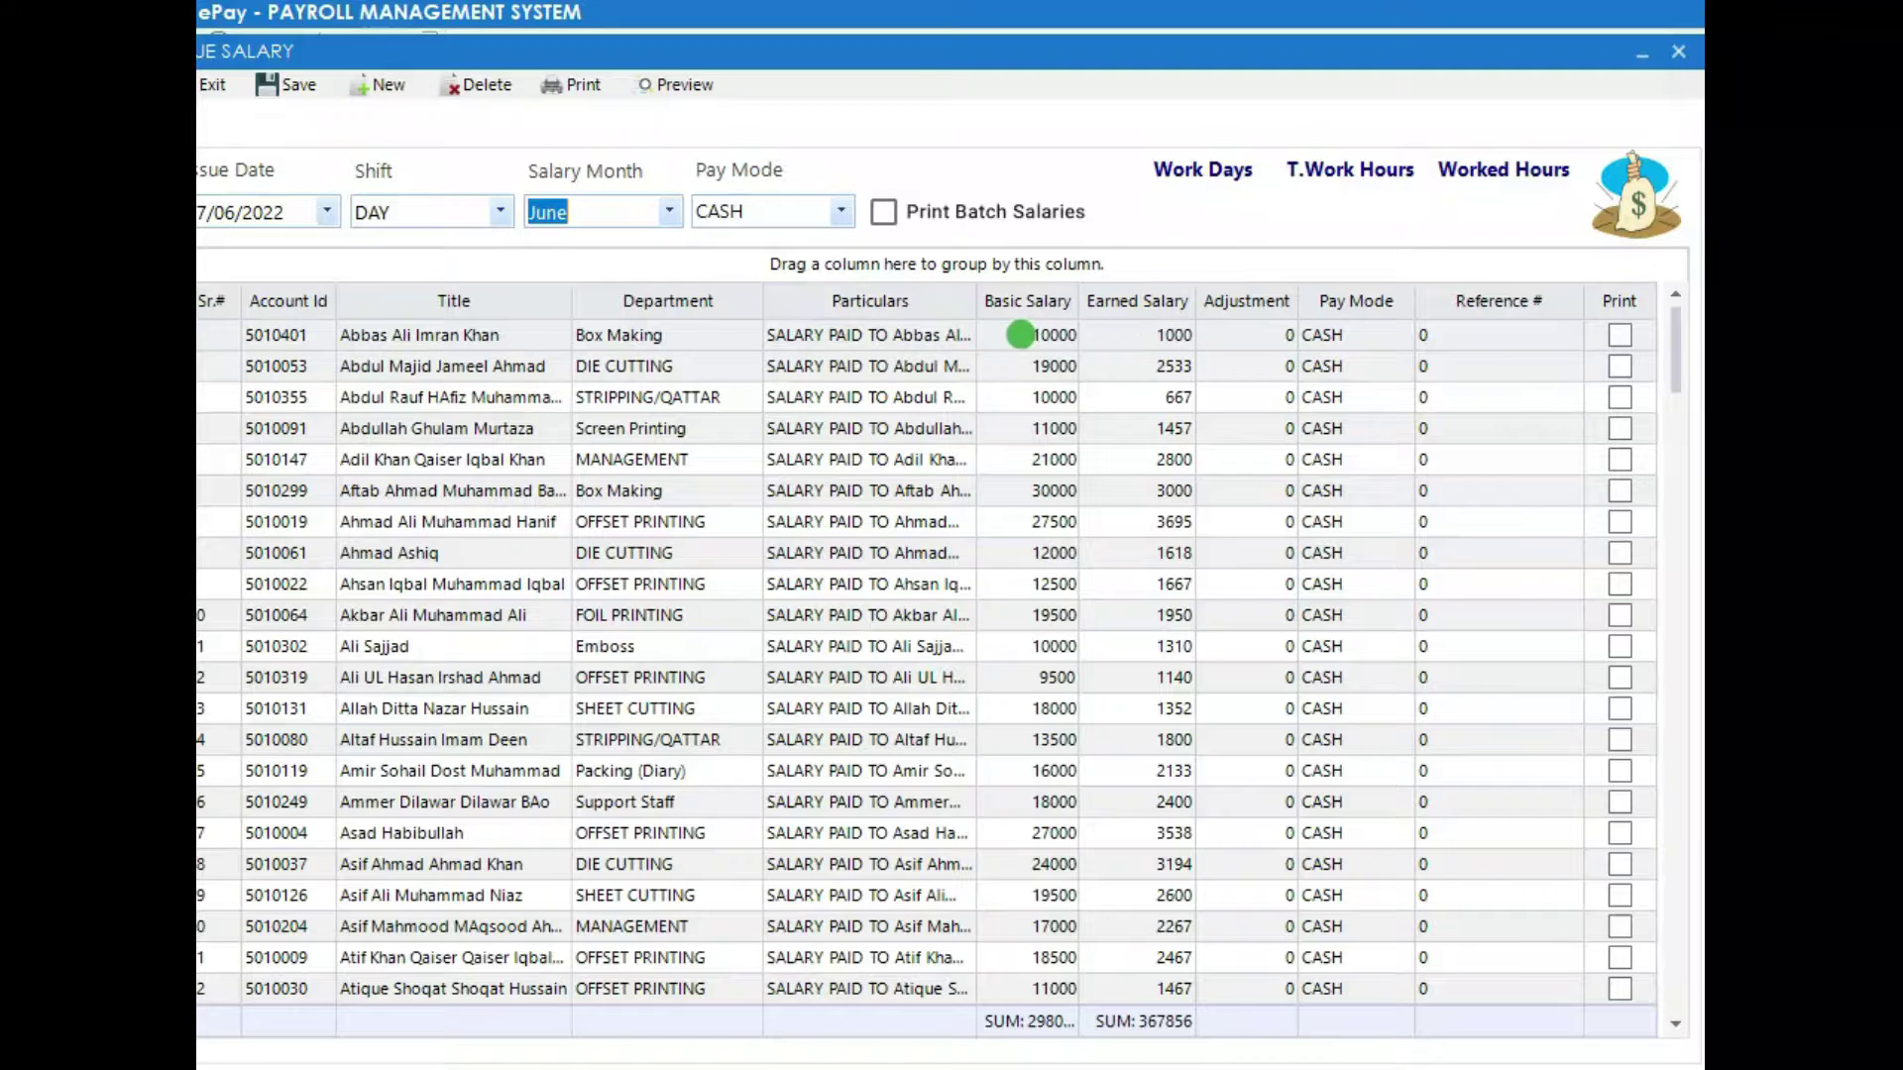
{"action": "left_click", "coordinate": [564, 342]}
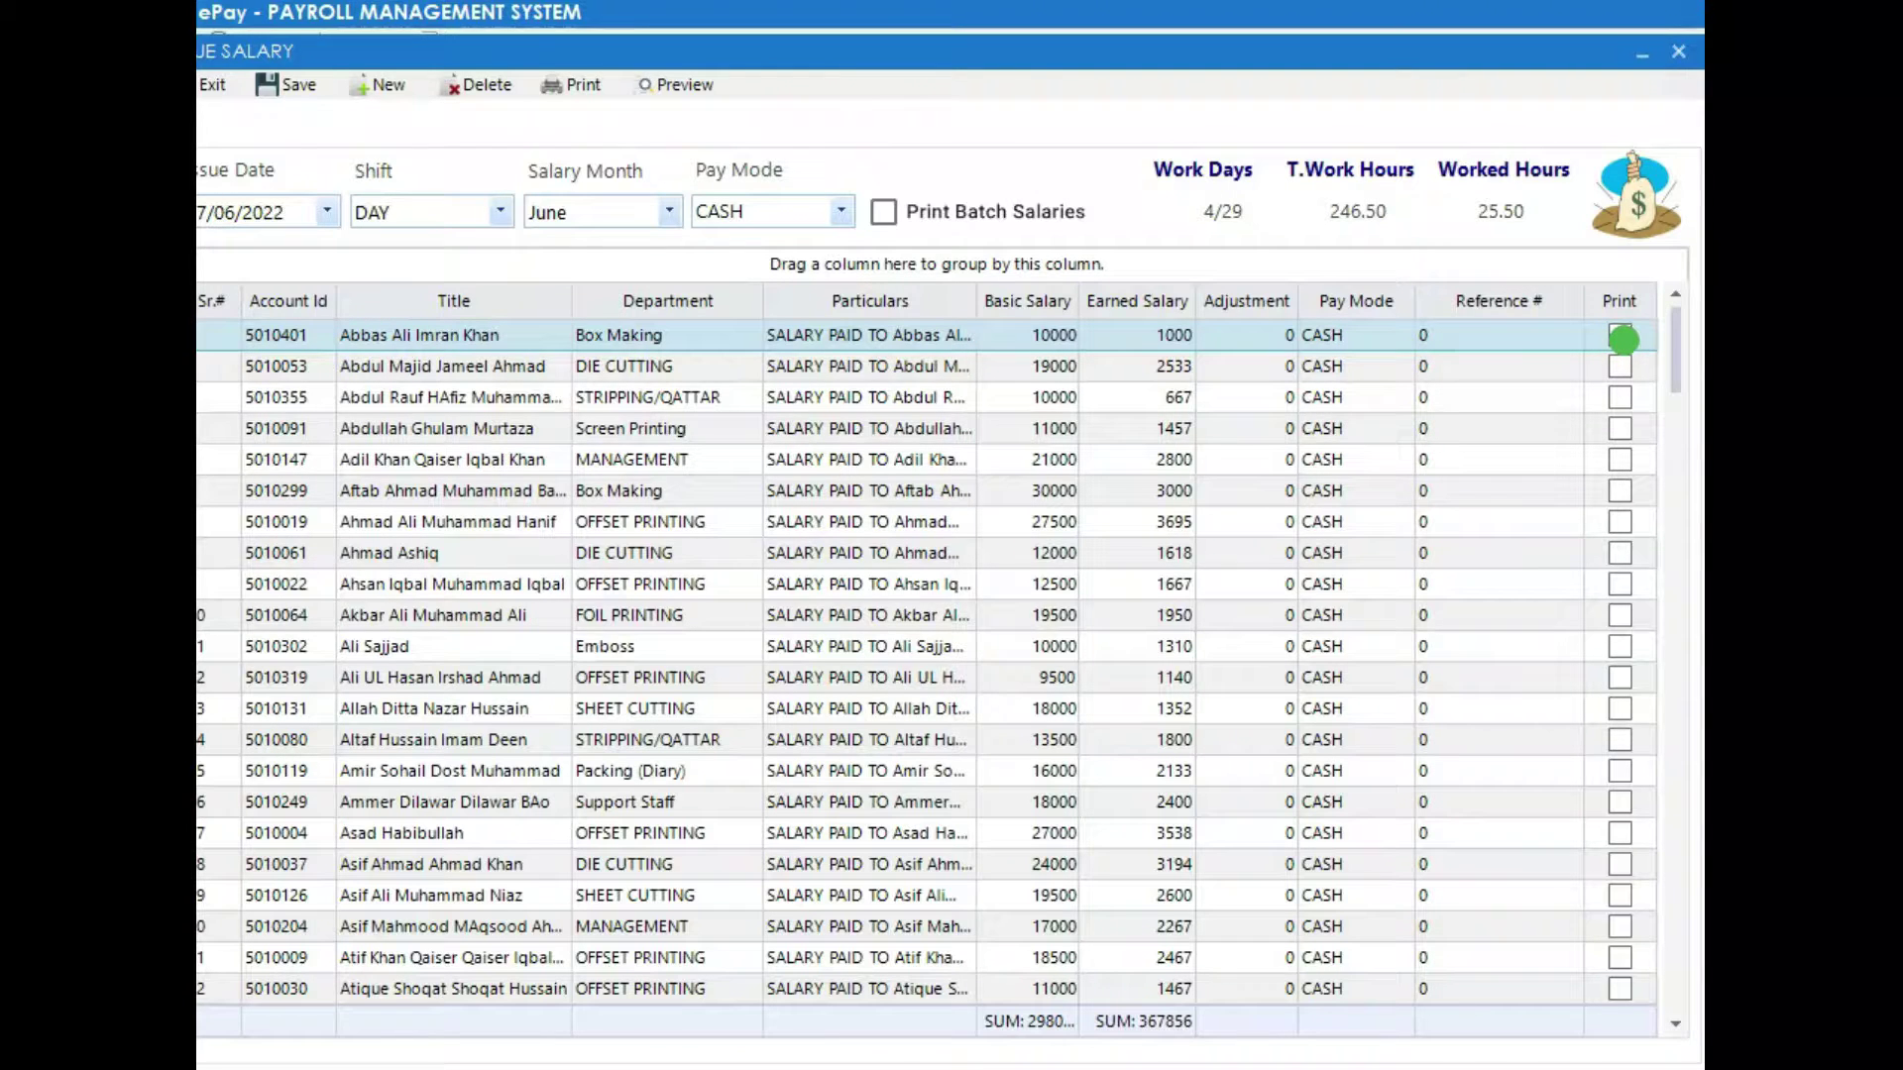
{"action": "left_click", "coordinate": [1621, 337]}
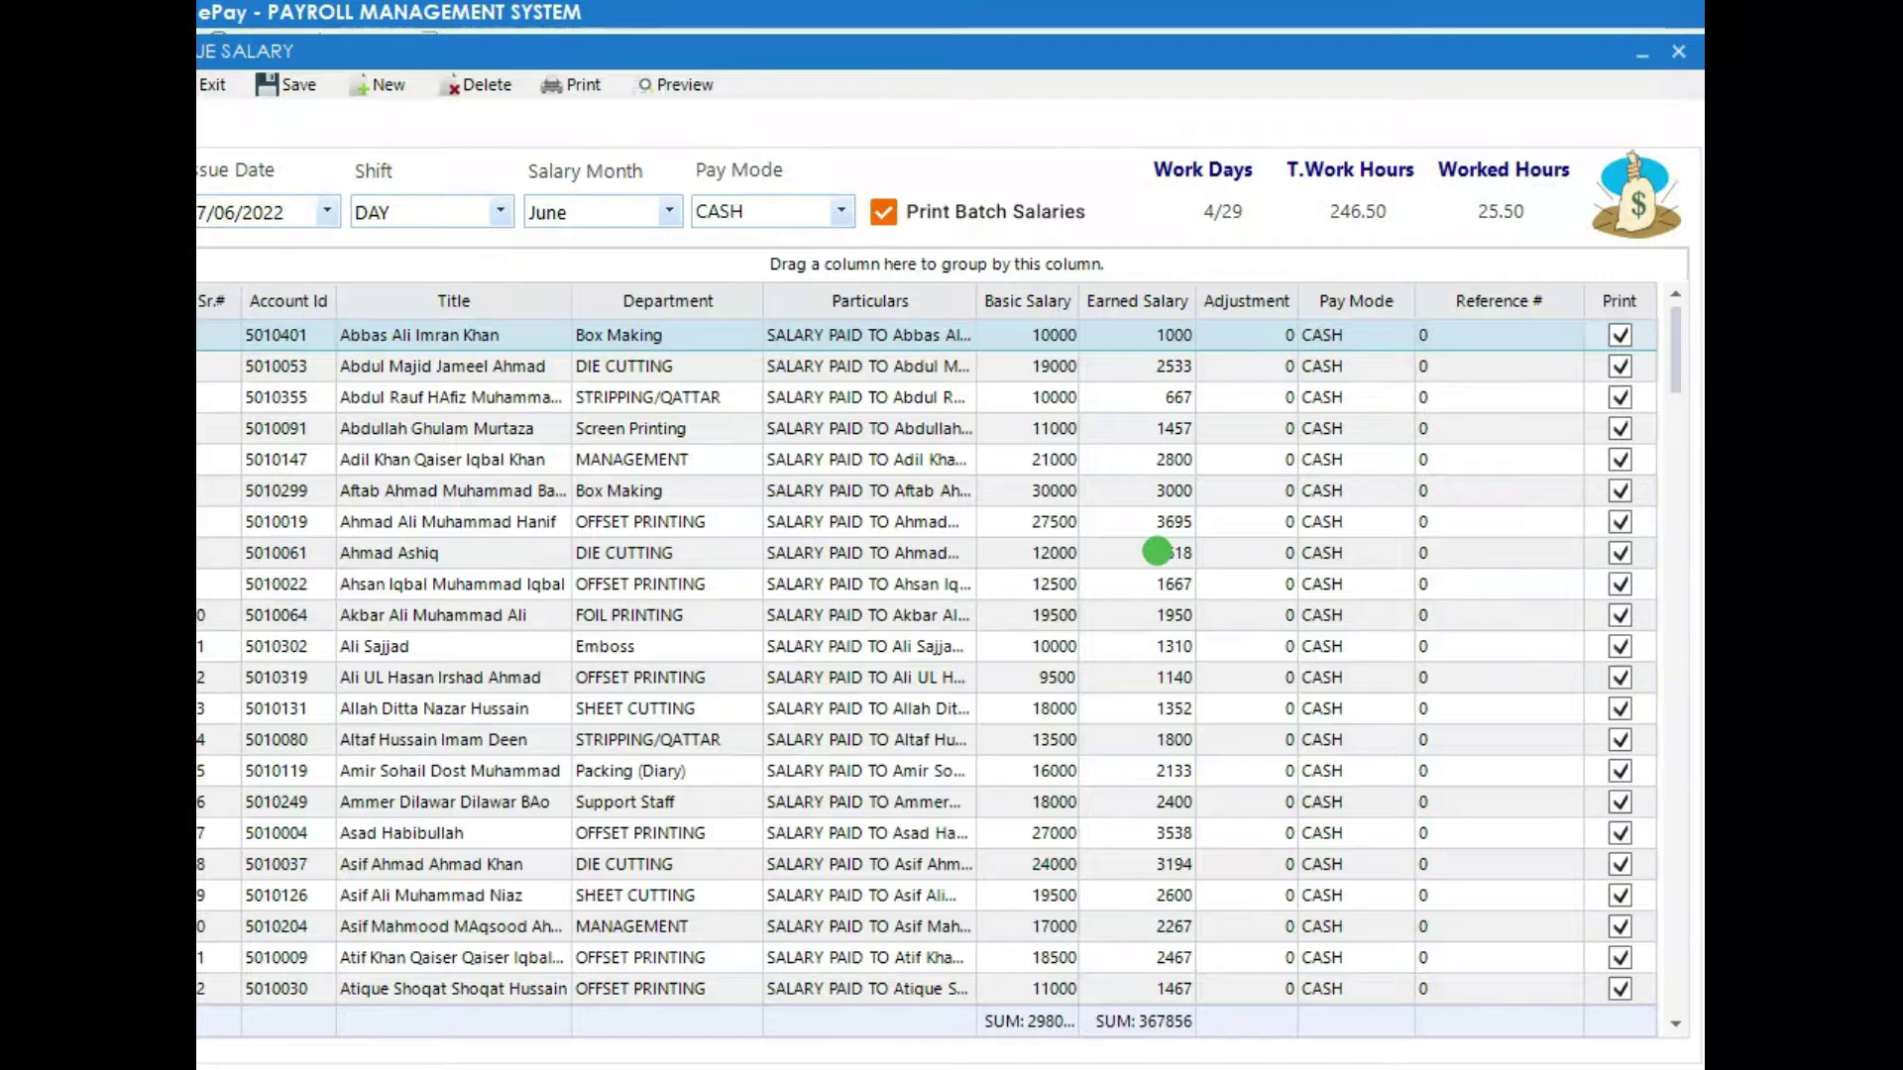
{"action": "left_click_drag", "start_coordinate": [1681, 354], "coordinate": [1673, 312]}
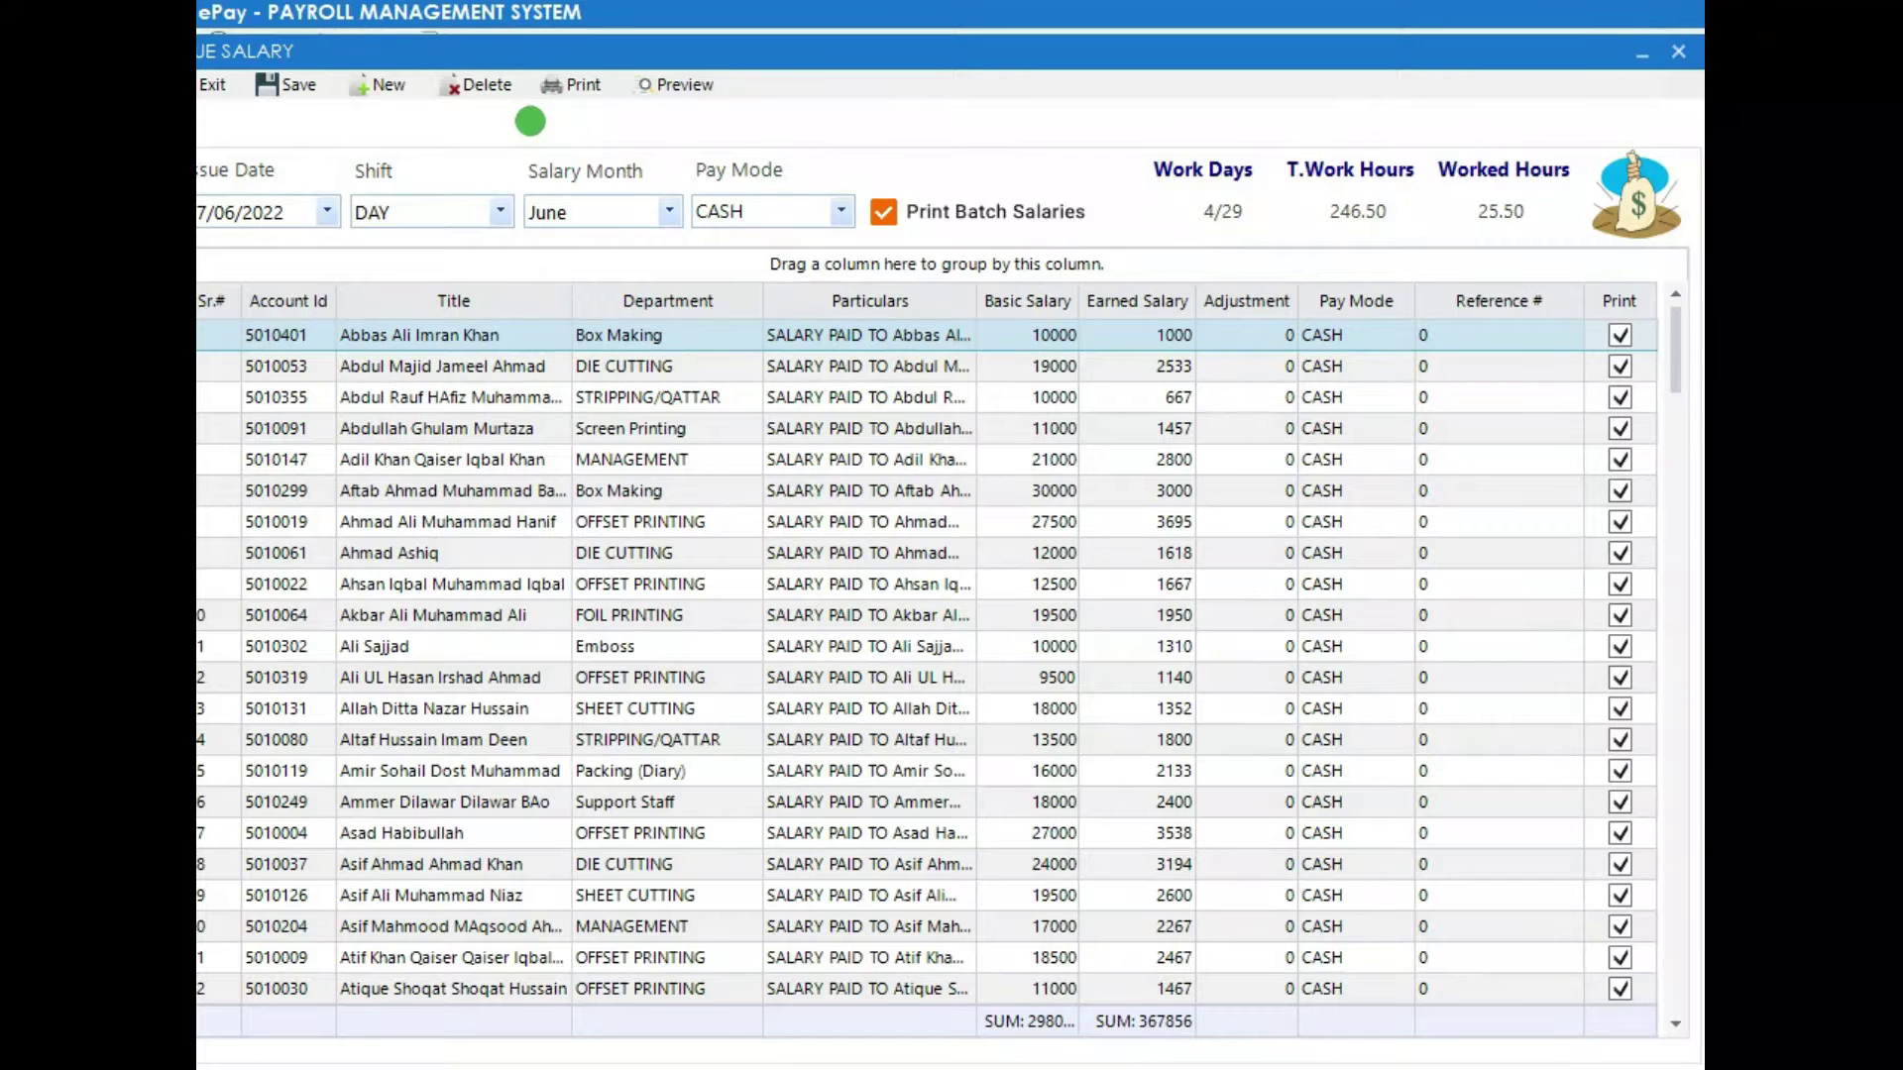
{"action": "left_click", "coordinate": [216, 87]}
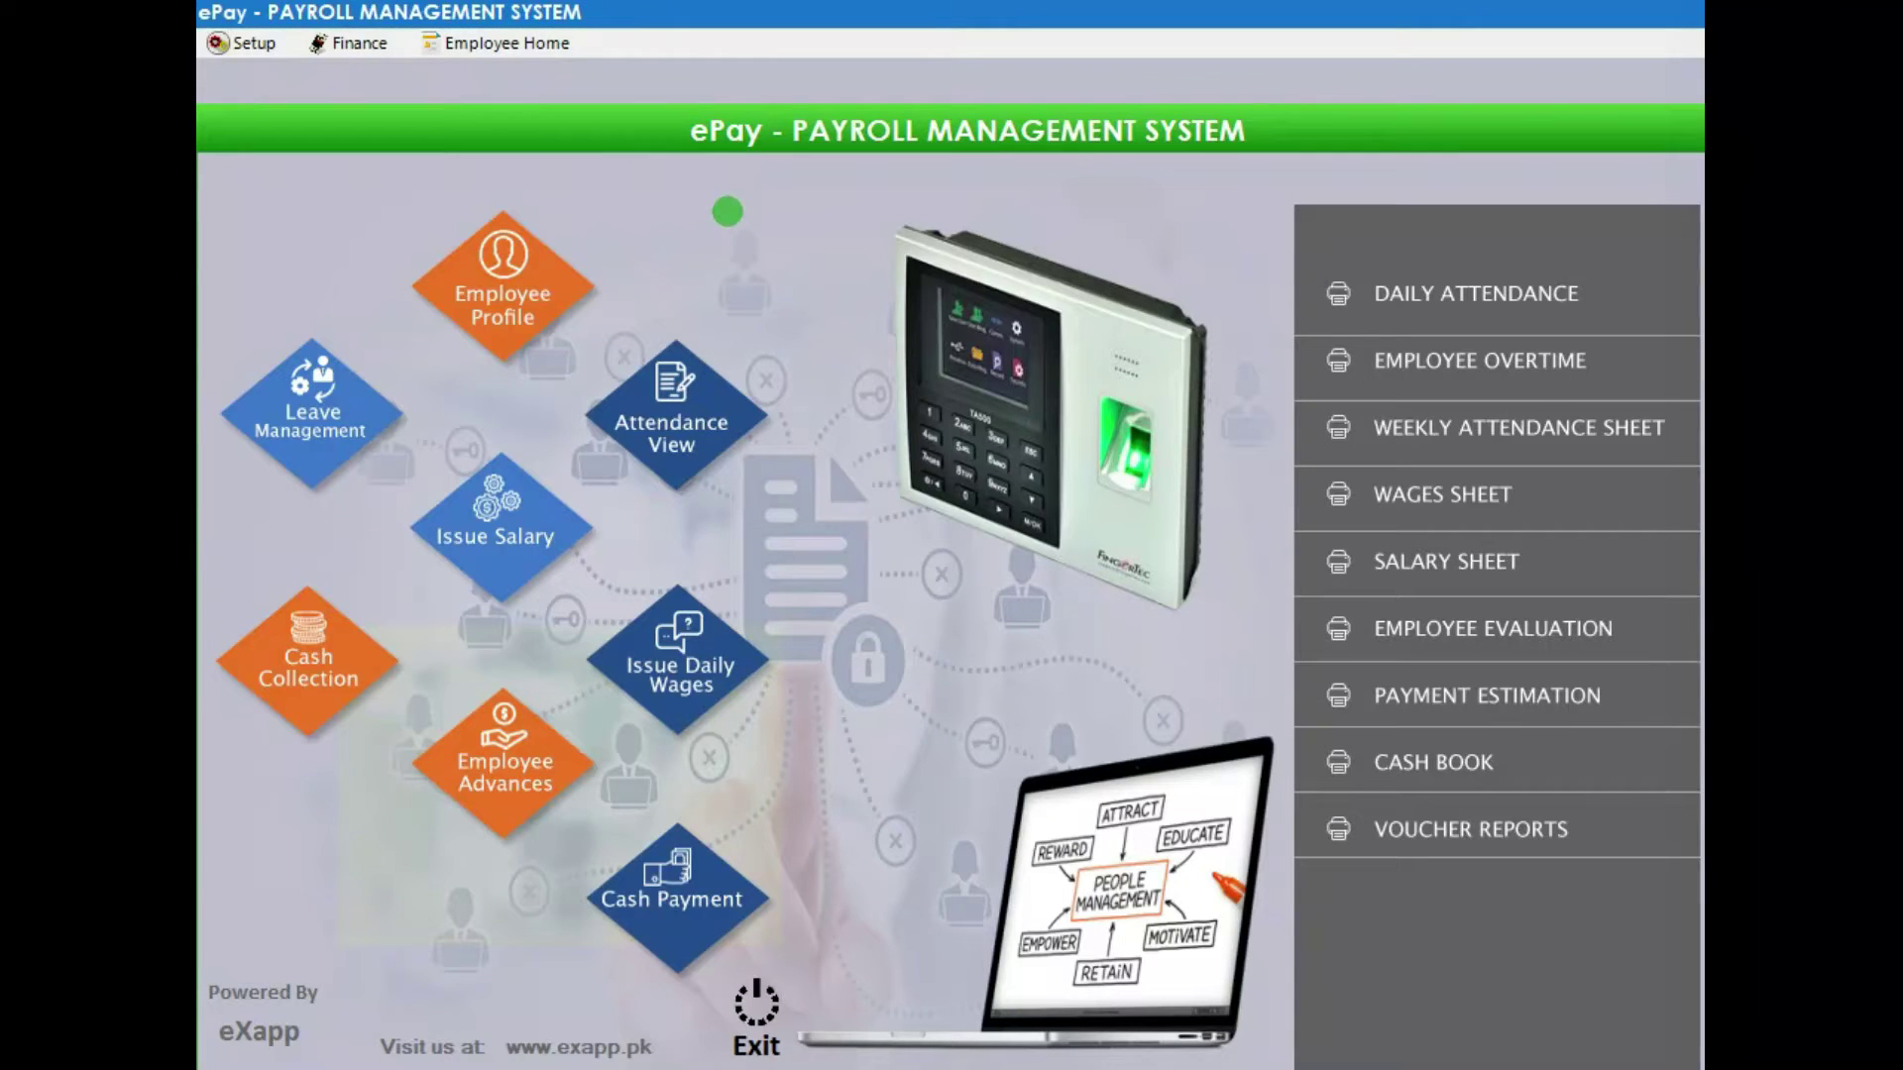
- Show the list of employee, attendance and salary functions
{"action": "left_click", "coordinate": [506, 44]}
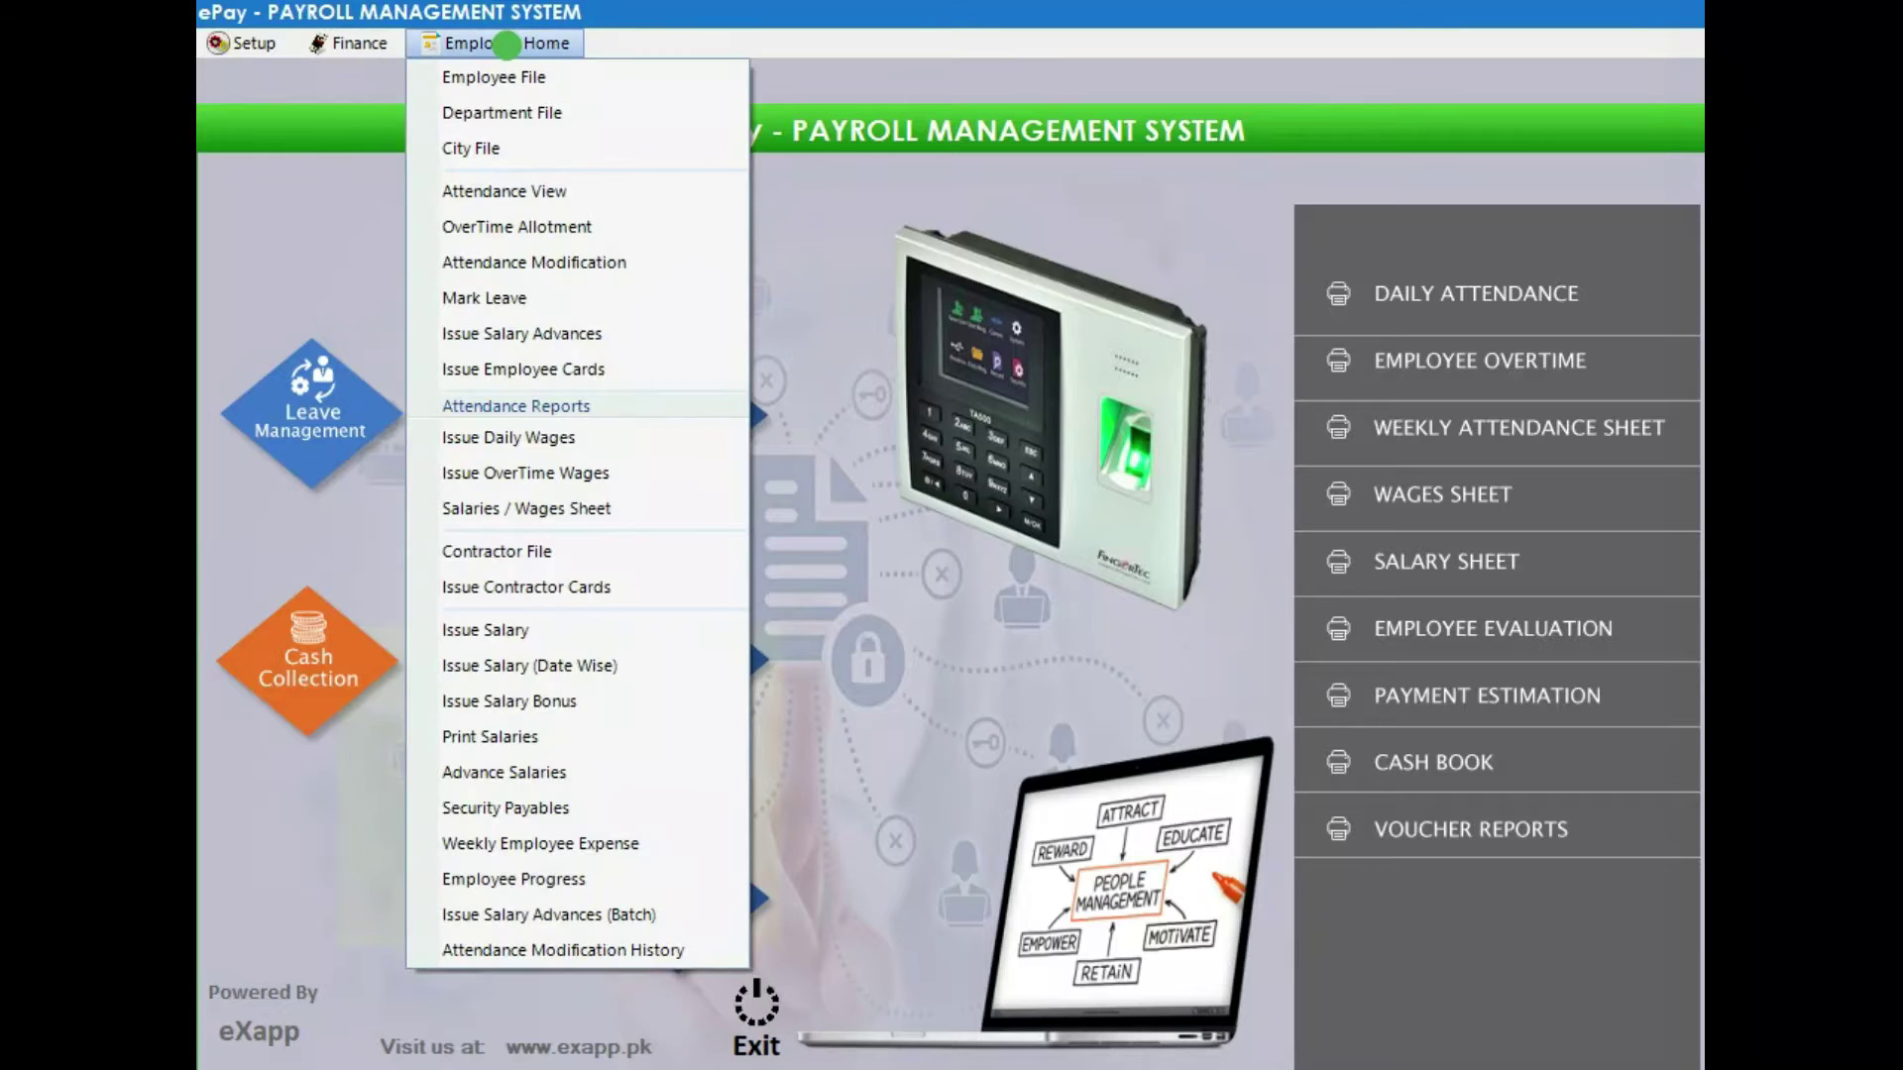